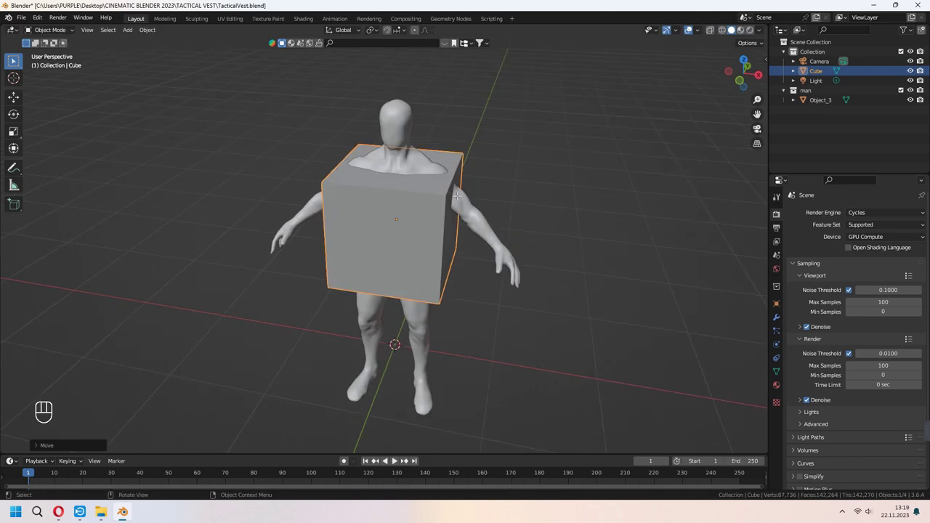
Step: Delete the top and bottom faces of the cube surrounding the torso
{"action": "left_click", "coordinate": [418, 175]}
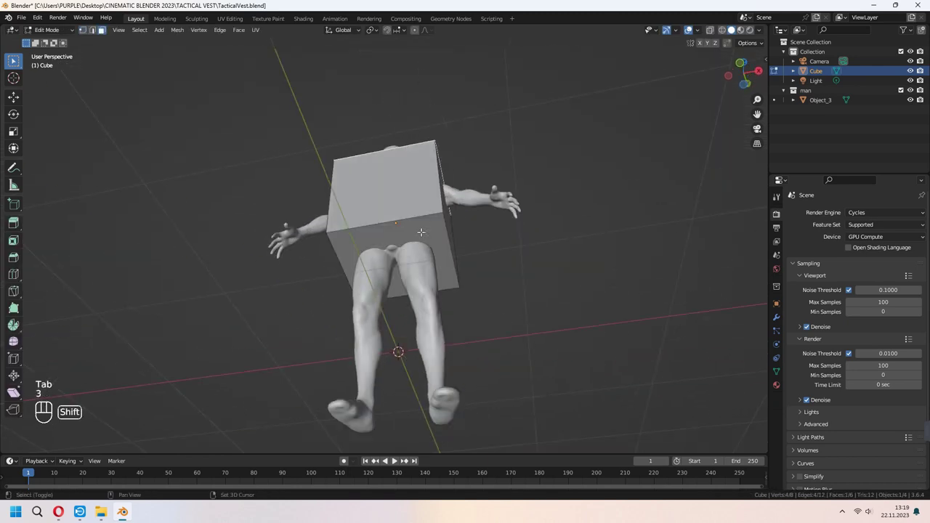
{"action": "key", "text": "x"}
{"action": "left_click", "coordinate": [482, 288]}
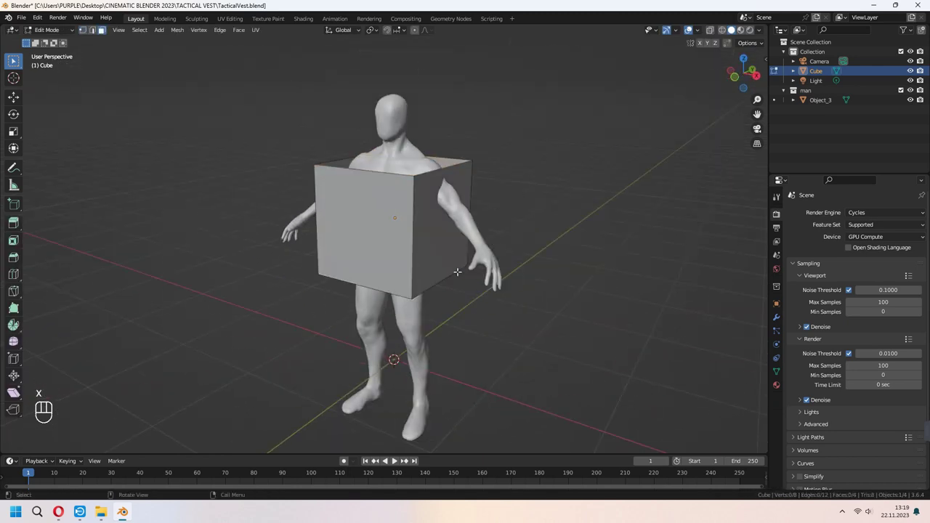
Step: Cut a vertical loop through the middle of the open cube, dividing it into two equal halves
{"action": "left_click", "coordinate": [404, 157]}
{"action": "middle_click_drag", "start_coordinate": [404, 157], "coordinate": [436, 235]}
{"action": "key", "text": "KP_1"}
{"action": "scroll", "coordinate": [436, 237], "scroll_direction": "down", "scroll_amount": 1}
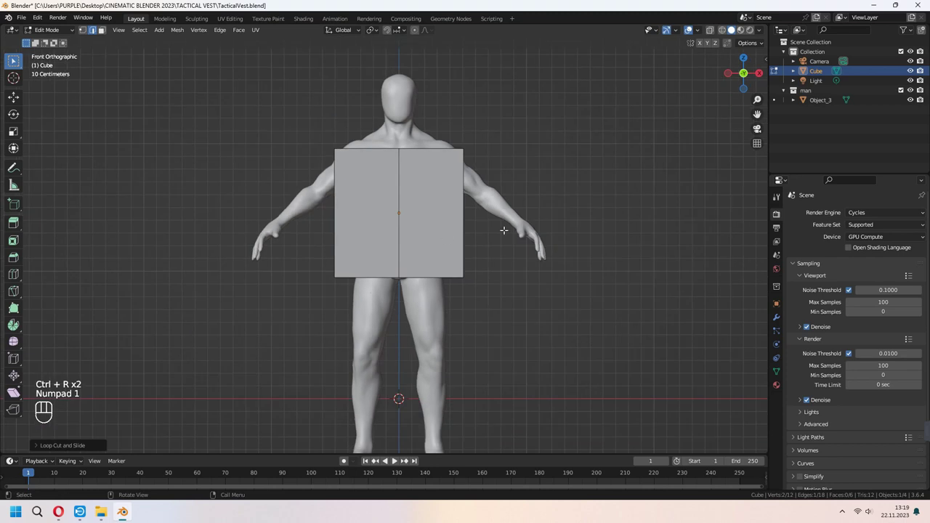
{"action": "middle_click_drag", "start_coordinate": [505, 231], "coordinate": [504, 292], "text": "shift"}
Step: Delete the vertices of the cube's negative-X half with X-ray on, and return to Object Mode
{"action": "left_click", "coordinate": [711, 32]}
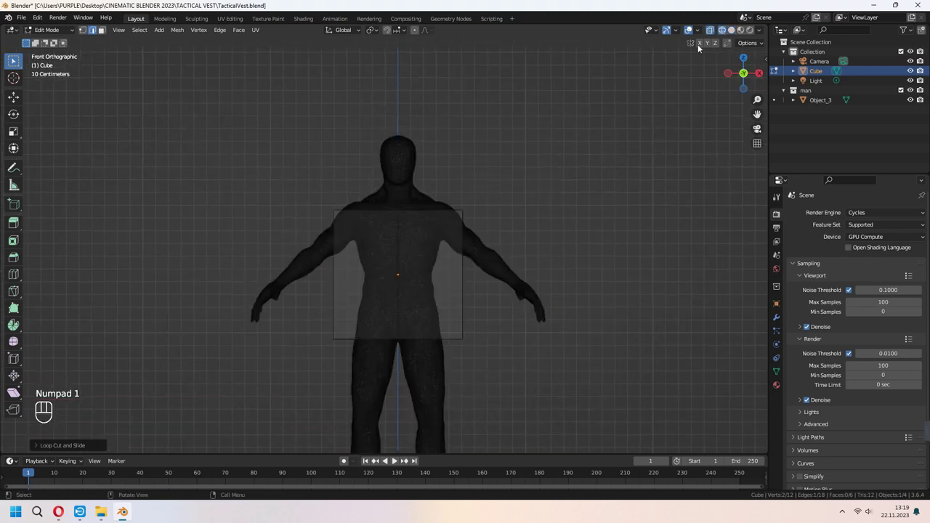
{"action": "left_click_drag", "start_coordinate": [282, 149], "coordinate": [380, 422]}
{"action": "key", "text": "x"}
{"action": "left_click", "coordinate": [363, 244]}
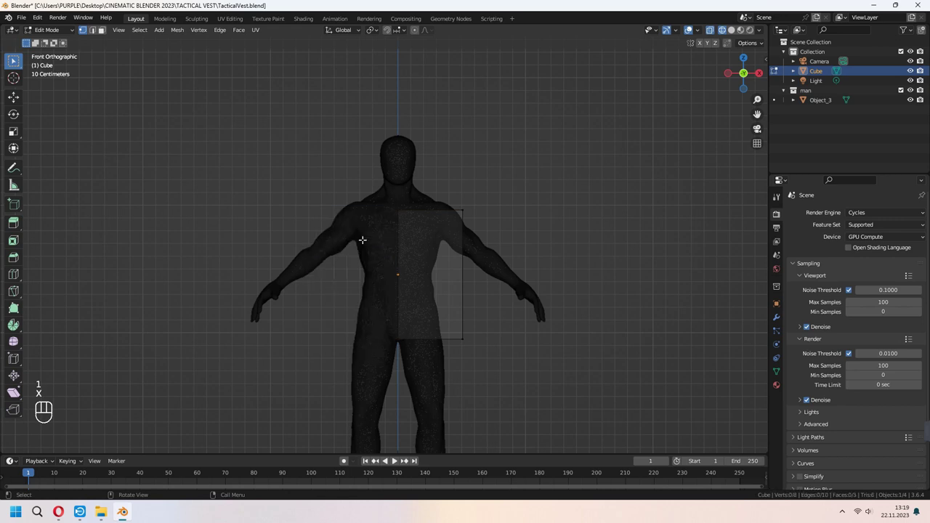
{"action": "key", "text": "Tab"}
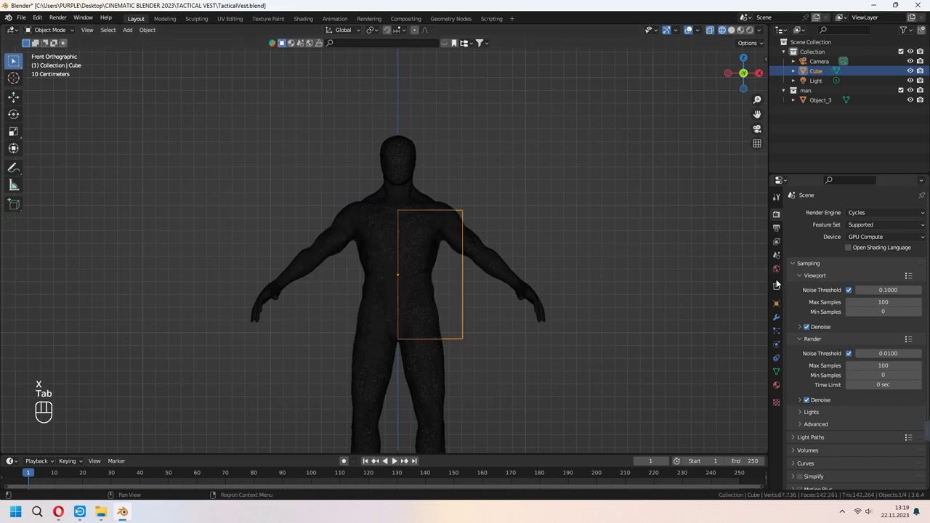
Step: Add a Mirror modifier on the X axis with Clipping to the half cube, and restore solid shading without X-ray
{"action": "left_click", "coordinate": [775, 318]}
{"action": "left_click", "coordinate": [835, 214]}
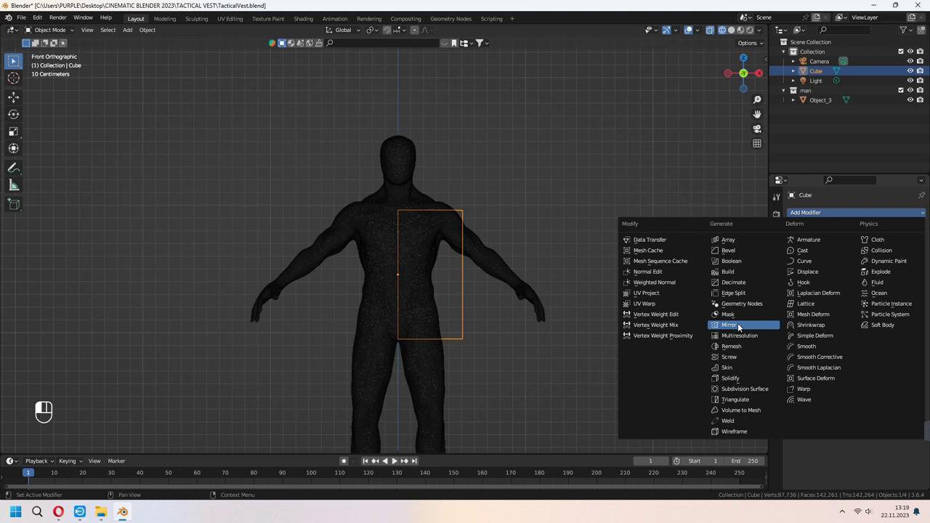
{"action": "left_click", "coordinate": [730, 325]}
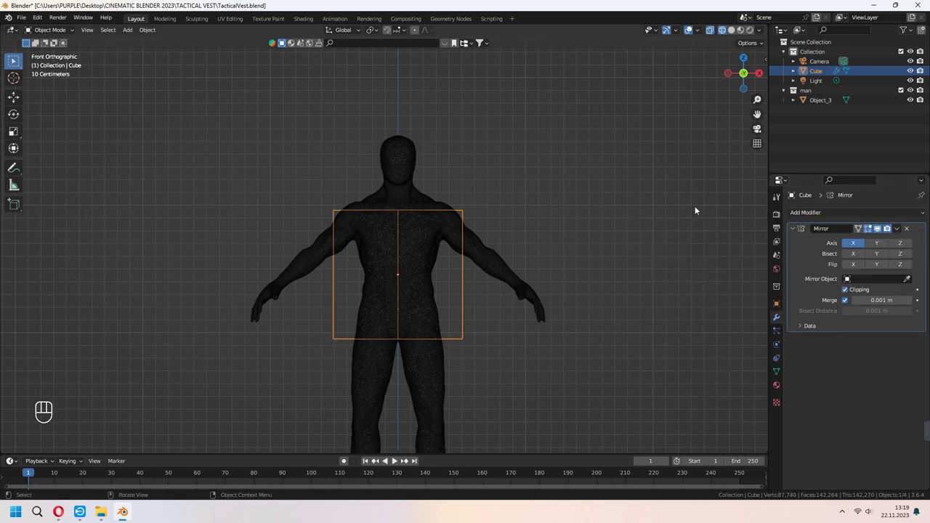
{"action": "left_click", "coordinate": [732, 30]}
{"action": "left_click", "coordinate": [710, 31]}
{"action": "middle_click_drag", "start_coordinate": [511, 245], "coordinate": [487, 268]}
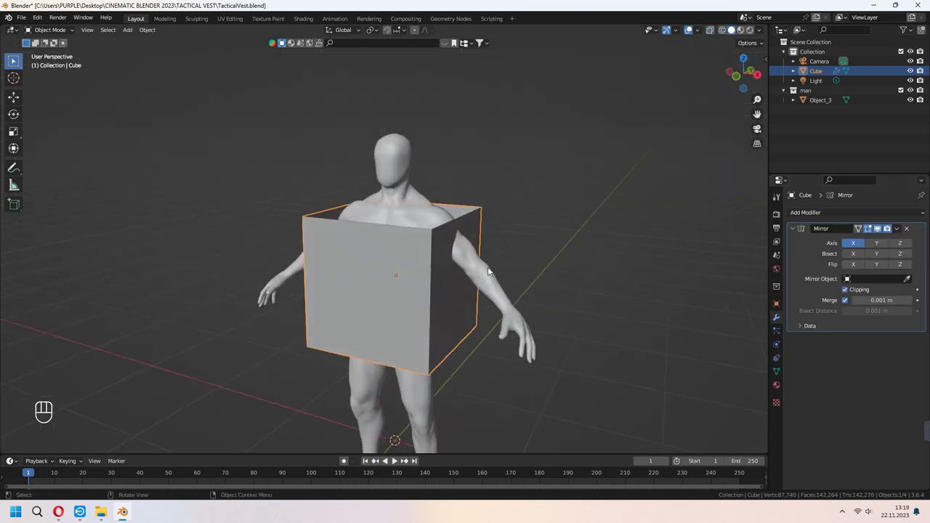
Step: Hide the cube, select the body mesh and check its vertex count in Edit Mode
{"action": "key", "text": "h"}
{"action": "left_click", "coordinate": [417, 265]}
{"action": "middle_click_drag", "start_coordinate": [418, 265], "coordinate": [486, 322]}
{"action": "key", "text": "Tab"}
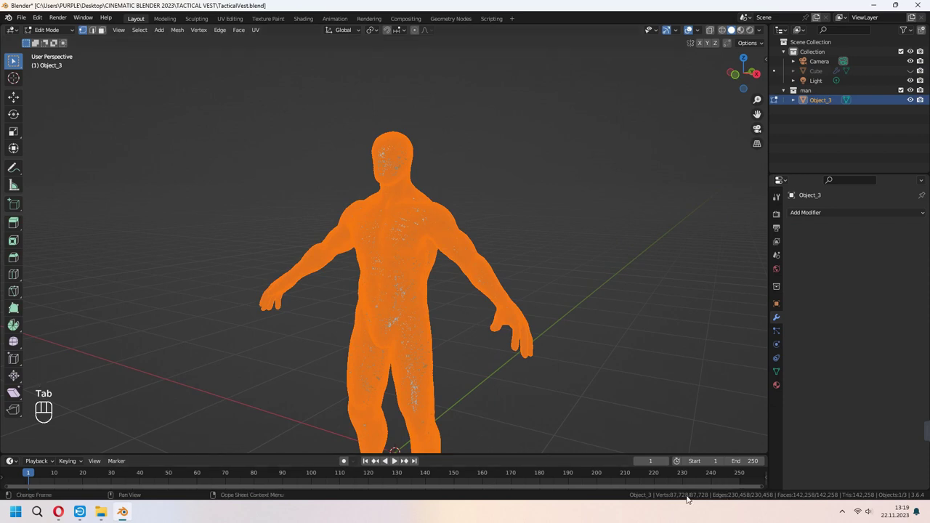
{"action": "key", "text": "Tab"}
{"action": "middle_click_drag", "start_coordinate": [513, 368], "coordinate": [698, 194]}
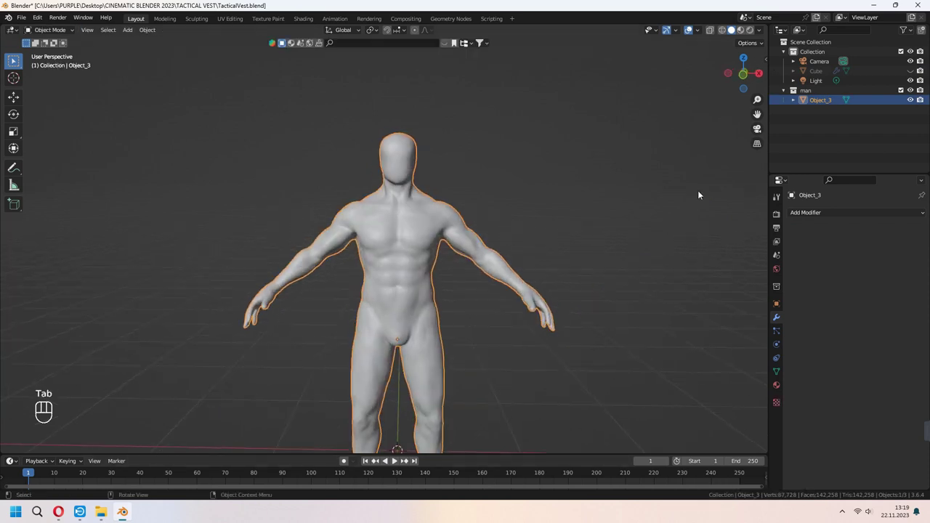
Step: Delete all body vertices below the waist, selecting through the mesh in front view with X-ray on
{"action": "left_click", "coordinate": [709, 31]}
{"action": "key", "text": "KP_1"}
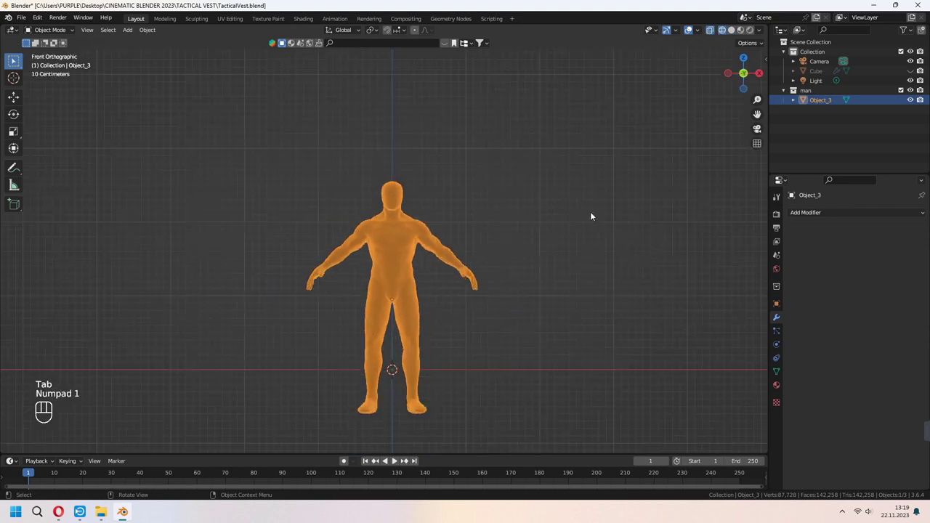
{"action": "key", "text": "Tab"}
{"action": "key", "text": "Tab"}
{"action": "key", "text": "Tab"}
{"action": "scroll", "coordinate": [439, 317], "scroll_direction": "up", "scroll_amount": 3}
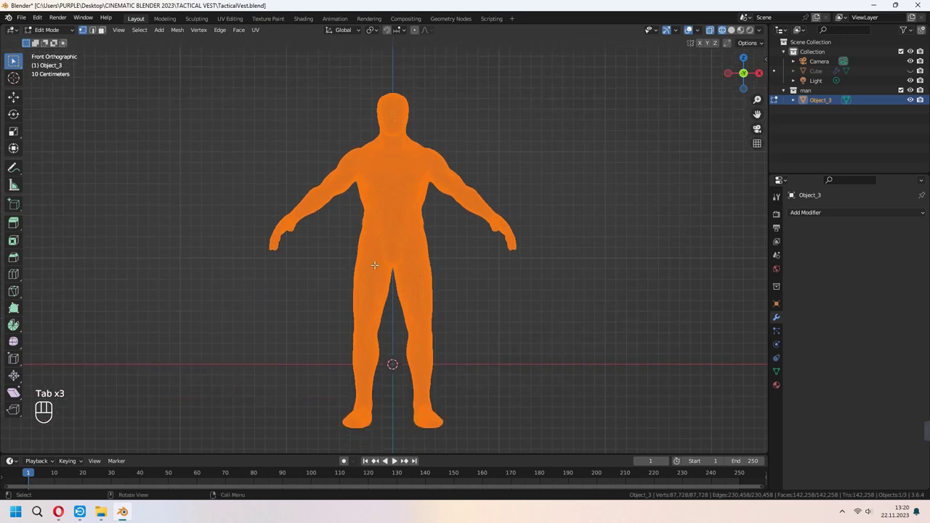
{"action": "left_click_drag", "start_coordinate": [297, 258], "coordinate": [501, 447]}
{"action": "left_click_drag", "start_coordinate": [297, 239], "coordinate": [496, 451]}
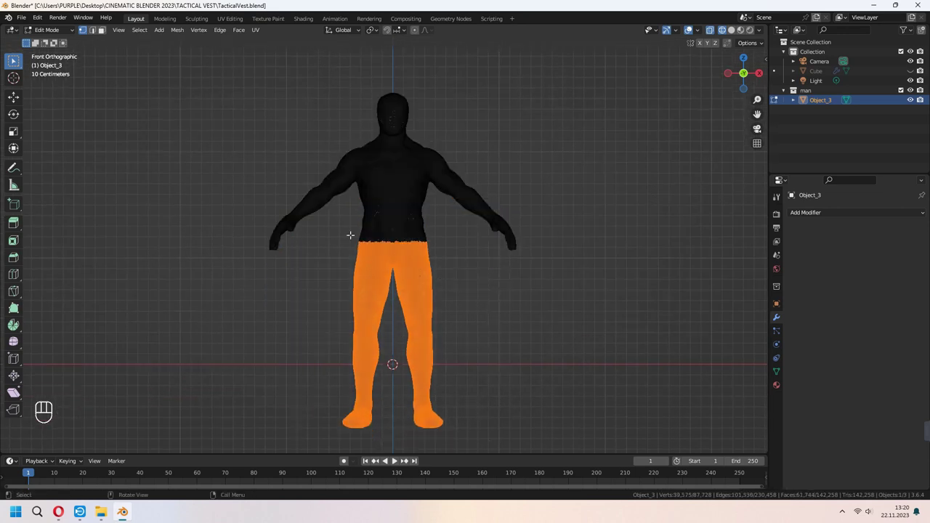
{"action": "key", "text": "x"}
{"action": "left_click", "coordinate": [502, 252]}
{"action": "middle_click_drag", "start_coordinate": [502, 255], "coordinate": [469, 264]}
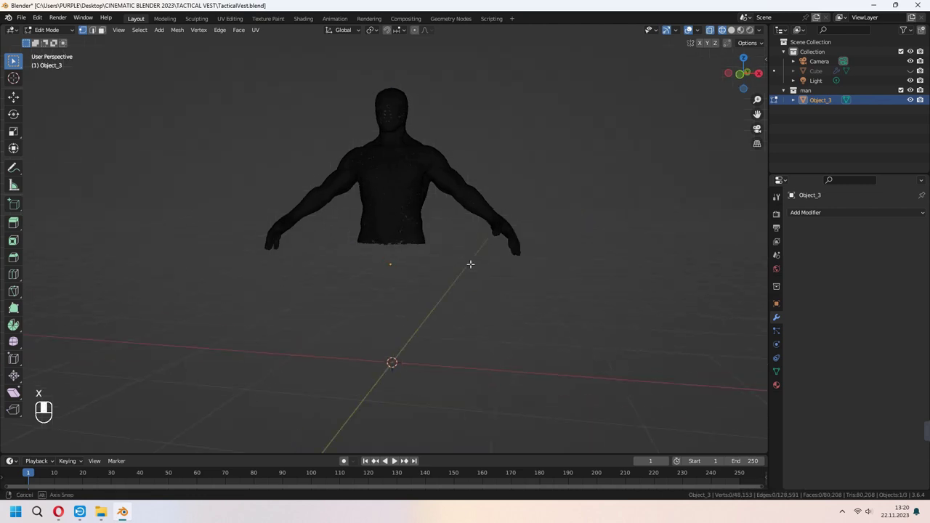
Step: Delete the vertices of both of the body's forearms and hands in front view
{"action": "key", "text": "KP_1"}
{"action": "left_click_drag", "start_coordinate": [479, 231], "coordinate": [667, 379]}
{"action": "left_click_drag", "start_coordinate": [211, 222], "coordinate": [310, 362], "text": "shift"}
{"action": "key", "text": "x"}
{"action": "left_click", "coordinate": [311, 361]}
{"action": "middle_click_drag", "start_coordinate": [320, 308], "coordinate": [541, 303]}
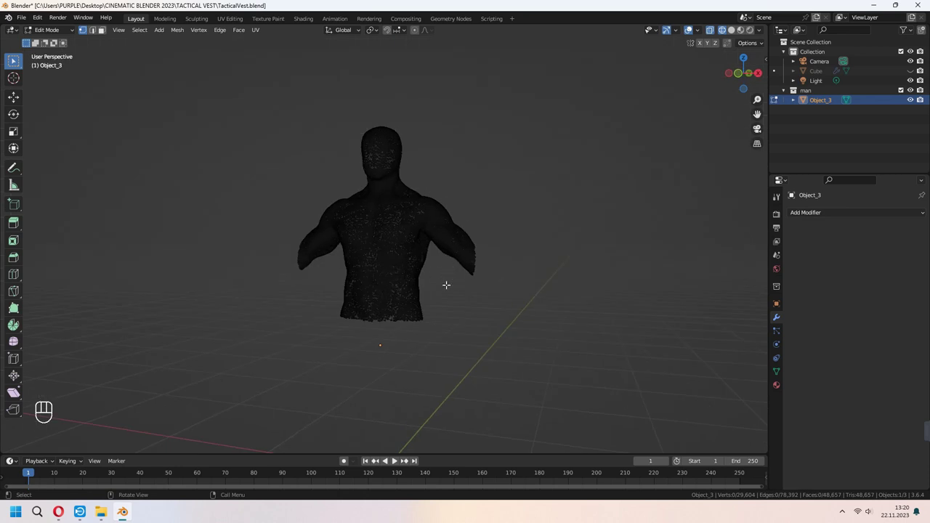
{"action": "middle_click_drag", "start_coordinate": [446, 285], "coordinate": [465, 306]}
Step: Add a Decimate modifier to the body mesh, set its Ratio to about 0.2585 and apply it in solid shading
{"action": "key", "text": "Tab"}
{"action": "left_click", "coordinate": [827, 212]}
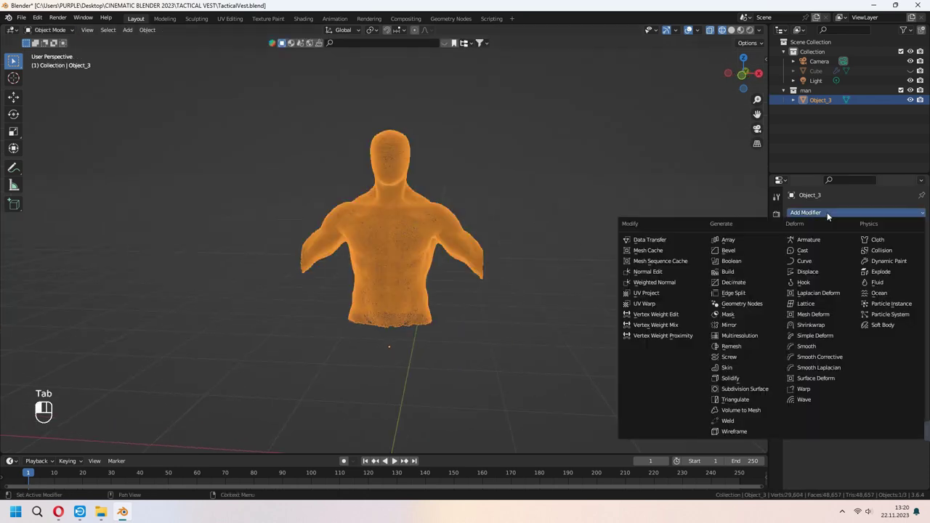
{"action": "left_click", "coordinate": [745, 282]}
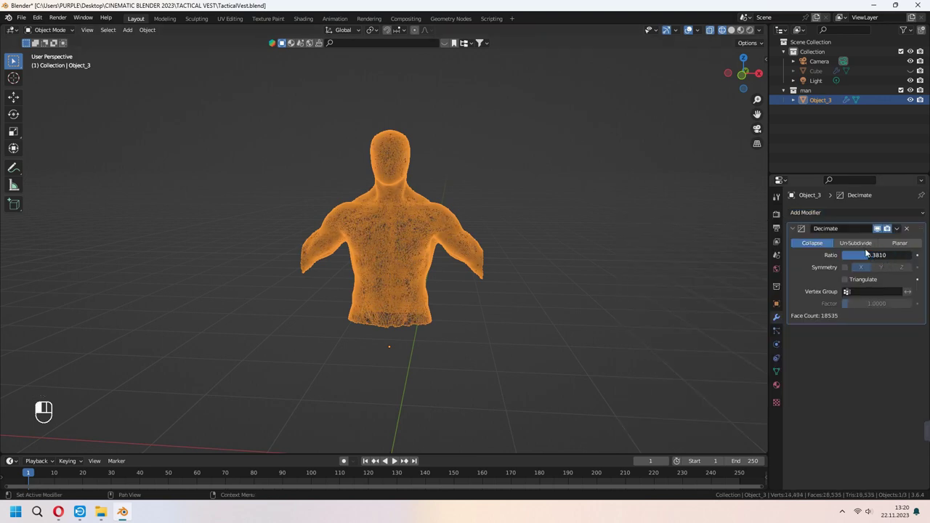
{"action": "left_click_drag", "start_coordinate": [867, 253], "coordinate": [840, 258]}
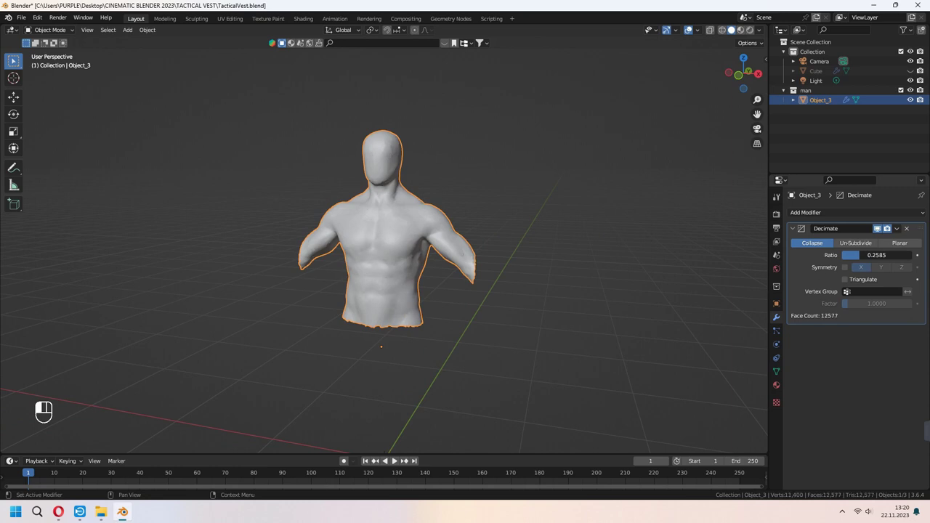
{"action": "key", "text": "ctrl+a"}
{"action": "scroll", "coordinate": [487, 274], "scroll_direction": "down", "scroll_amount": 2}
{"action": "left_click", "coordinate": [486, 274]}
Step: Unhide the cube and scale it down to roughly the width of the torso
{"action": "left_click", "coordinate": [910, 71]}
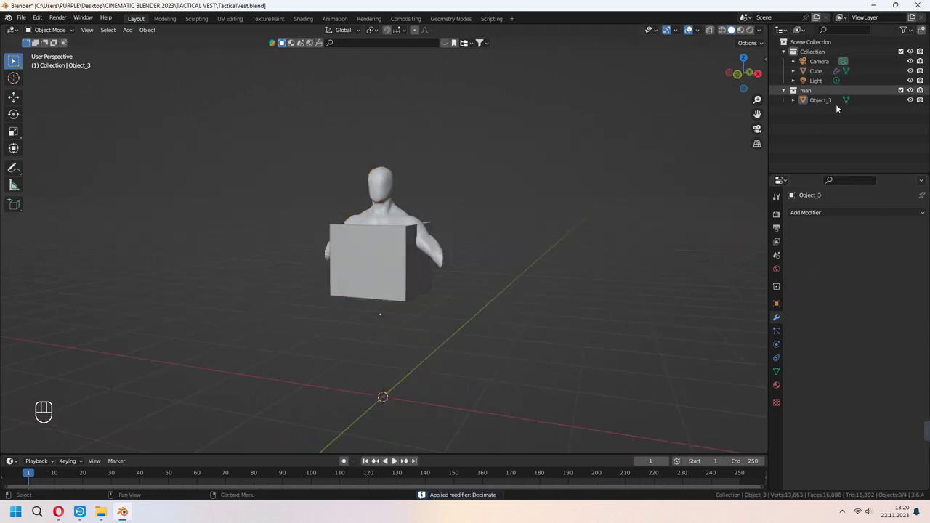
{"action": "middle_click_drag", "start_coordinate": [579, 216], "coordinate": [601, 218]}
{"action": "scroll", "coordinate": [589, 291], "scroll_direction": "up", "scroll_amount": 5}
{"action": "left_click", "coordinate": [436, 330]}
{"action": "key", "text": "s"}
{"action": "key", "text": "s"}
{"action": "left_click", "coordinate": [569, 346]}
Step: Lower the cube to the abdomen and scale it shorter along Z so it wraps the lower torso
{"action": "key", "text": "g"}
{"action": "middle_click_drag", "start_coordinate": [569, 345], "coordinate": [539, 356]}
{"action": "key", "text": "z"}
{"action": "left_click", "coordinate": [580, 354]}
{"action": "key", "text": "s"}
{"action": "key", "text": "z"}
{"action": "left_click", "coordinate": [516, 352]}
{"action": "key", "text": "g"}
{"action": "key", "text": "z"}
{"action": "left_click", "coordinate": [513, 381]}
Step: Add a vertical loop cut on the side of the cube and move it outward along X
{"action": "middle_click_drag", "start_coordinate": [457, 383], "coordinate": [534, 372]}
{"action": "key", "text": "Tab"}
{"action": "key", "text": "2"}
{"action": "key", "text": "ctrl+r"}
{"action": "left_click", "coordinate": [397, 336]}
{"action": "left_click", "coordinate": [399, 336]}
{"action": "key", "text": "g"}
{"action": "key", "text": "x"}
{"action": "left_click", "coordinate": [511, 378]}
Step: Scale the whole cube down in X and Y only, keeping its height, to fit closer around the waist
{"action": "key", "text": "Tab"}
{"action": "key", "text": "s"}
{"action": "key", "text": "shift+z"}
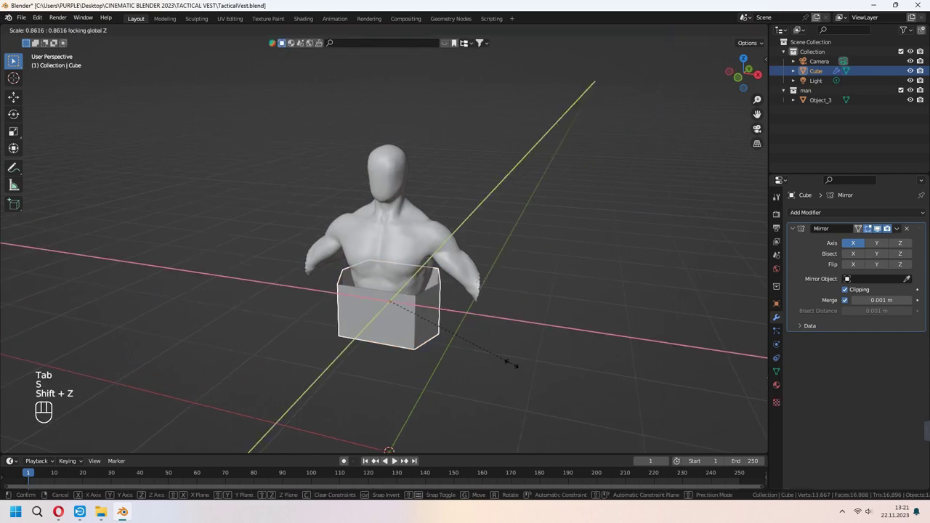
{"action": "left_click", "coordinate": [504, 360]}
Step: Reposition two of the cube's vertical edges along Y to shape it around the torso
{"action": "key", "text": "Tab"}
{"action": "scroll", "coordinate": [443, 348], "scroll_direction": "up", "scroll_amount": 2}
{"action": "middle_click_drag", "start_coordinate": [436, 342], "coordinate": [367, 350]}
{"action": "left_click", "coordinate": [368, 343]}
{"action": "key", "text": "g"}
{"action": "key", "text": "y"}
{"action": "left_click", "coordinate": [372, 352]}
{"action": "left_click", "coordinate": [385, 337]}
{"action": "key", "text": "g"}
{"action": "key", "text": "y"}
{"action": "left_click", "coordinate": [465, 360]}
{"action": "key", "text": "Tab"}
Step: Add a Subdivision Surface modifier to the cube and shade it smooth
{"action": "middle_click_drag", "start_coordinate": [466, 360], "coordinate": [581, 327]}
{"action": "left_click", "coordinate": [800, 212]}
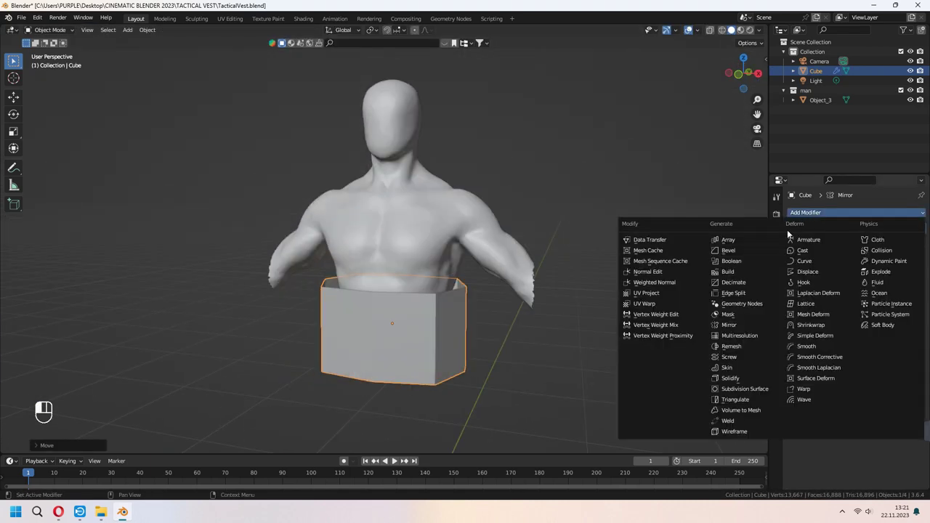
{"action": "left_click", "coordinate": [752, 388]}
{"action": "middle_click_drag", "start_coordinate": [752, 386], "coordinate": [415, 321]}
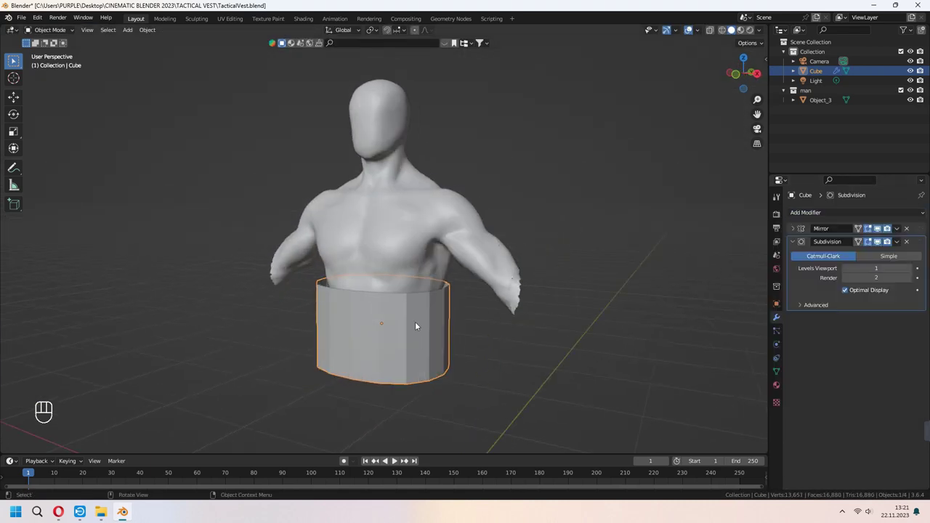
{"action": "right_click", "coordinate": [415, 321]}
{"action": "left_click", "coordinate": [375, 279]}
Step: Extrude all faces of the waist band in place and fatten them outward to give it wall thickness
{"action": "middle_click_drag", "start_coordinate": [493, 346], "coordinate": [576, 306]}
{"action": "key", "text": "Tab"}
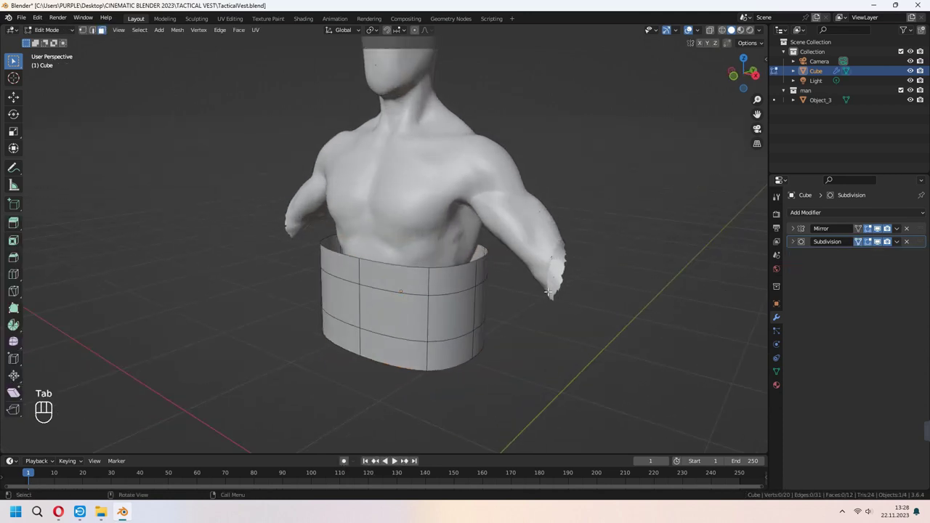
{"action": "key", "text": "a"}
{"action": "key", "text": "e"}
{"action": "right_click", "coordinate": [533, 309]}
{"action": "key", "text": "alt+s"}
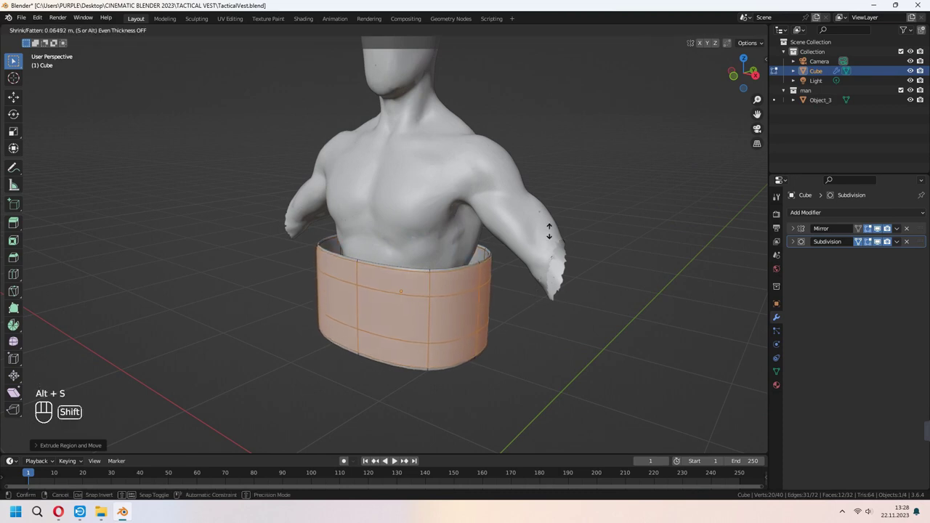
{"action": "left_click", "coordinate": [551, 188]}
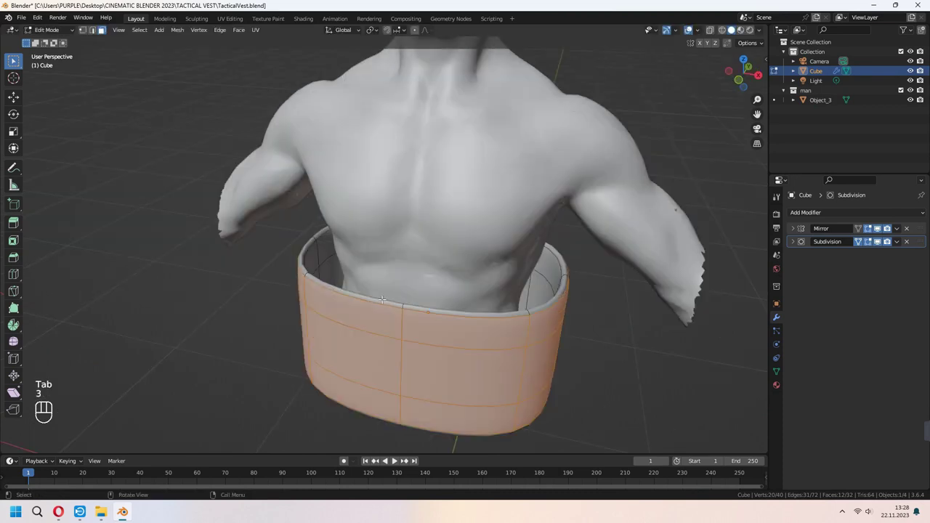
Step: Extrude the front rim face of the waist band upward to the upper chest
{"action": "left_click", "coordinate": [396, 304]}
{"action": "scroll", "coordinate": [539, 339], "scroll_direction": "down", "scroll_amount": 4}
{"action": "middle_click_drag", "start_coordinate": [579, 328], "coordinate": [583, 353]}
{"action": "key", "text": "e"}
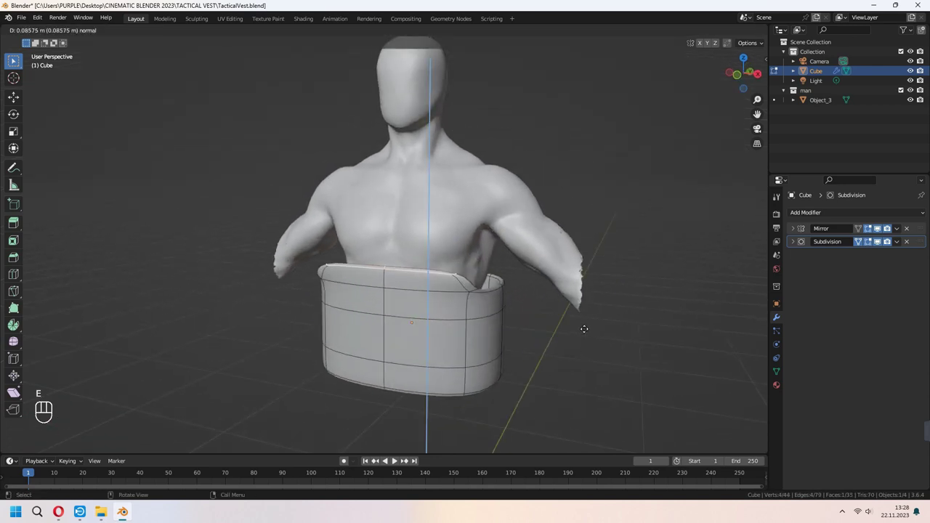
{"action": "left_click", "coordinate": [617, 228]}
Step: Scale the top face of the front panel narrower along X to about 0.4
{"action": "middle_click_drag", "start_coordinate": [617, 229], "coordinate": [639, 300]}
{"action": "key", "text": "s"}
{"action": "key", "text": "x"}
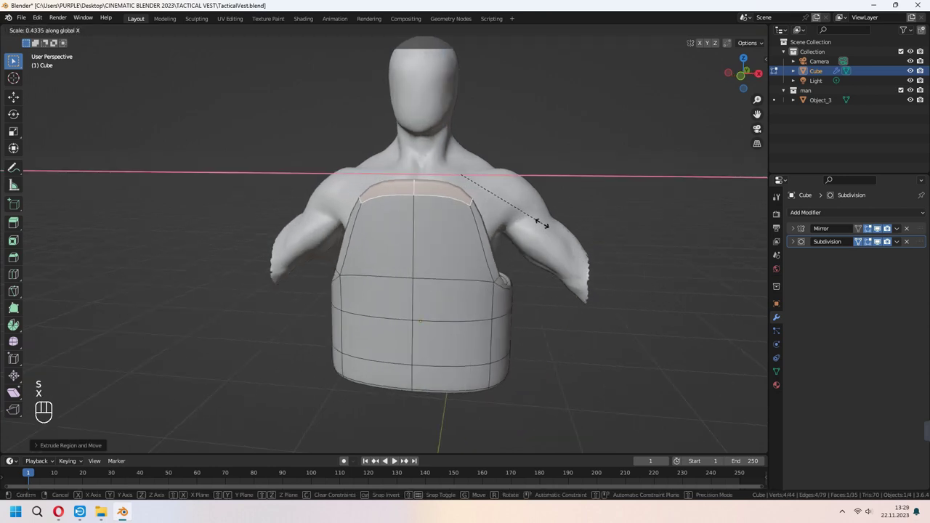
{"action": "left_click", "coordinate": [533, 217]}
Step: Extrude the back rim face of the waist band upward to form the back panel
{"action": "middle_click_drag", "start_coordinate": [632, 282], "coordinate": [579, 354]}
{"action": "key", "text": "e"}
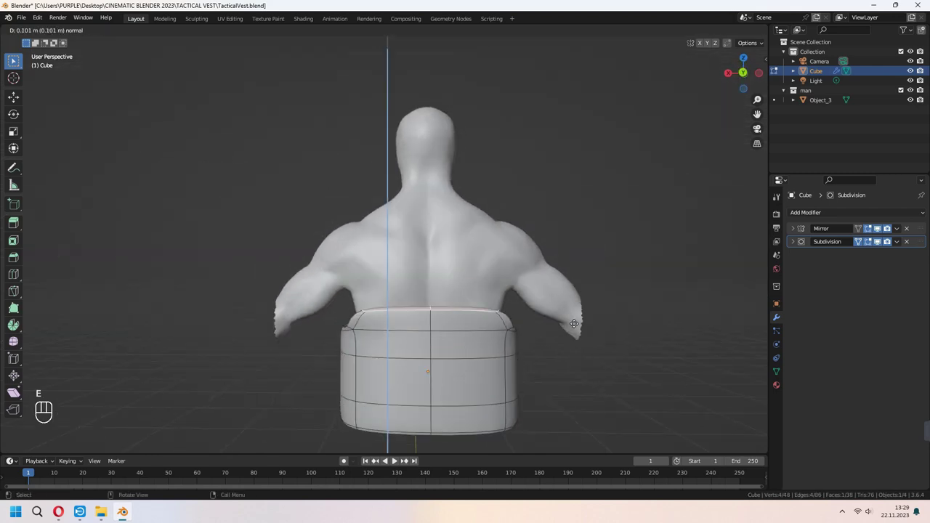
{"action": "left_click", "coordinate": [575, 210]}
Step: Add a centred vertical loop cut to each mirrored half of the back panel
{"action": "middle_click_drag", "start_coordinate": [465, 299], "coordinate": [472, 351]}
{"action": "scroll", "coordinate": [392, 282], "scroll_direction": "up", "scroll_amount": 3}
{"action": "key", "text": "ctrl+r"}
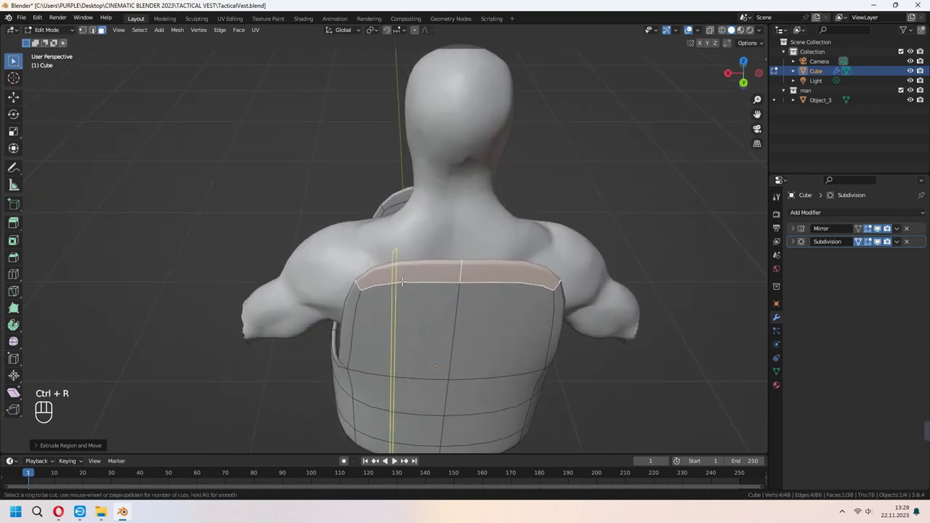
{"action": "left_click", "coordinate": [401, 283]}
{"action": "right_click", "coordinate": [402, 282]}
Step: Extrude the outer top face of the back panel forward over the shoulder in side view to start a strap
{"action": "left_click", "coordinate": [391, 274]}
{"action": "key", "text": "3"}
{"action": "left_click", "coordinate": [391, 274]}
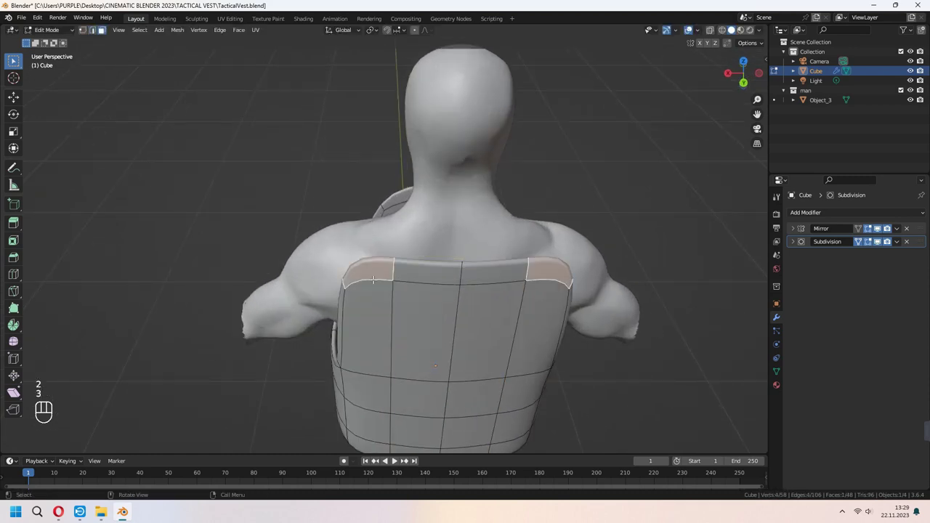
{"action": "key", "text": "KP_3"}
{"action": "key", "text": "e"}
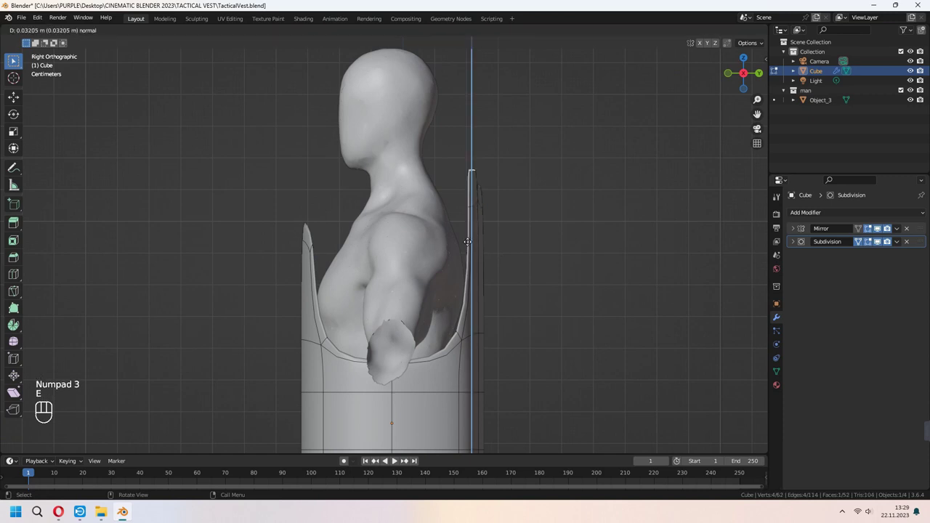
{"action": "key", "text": "z"}
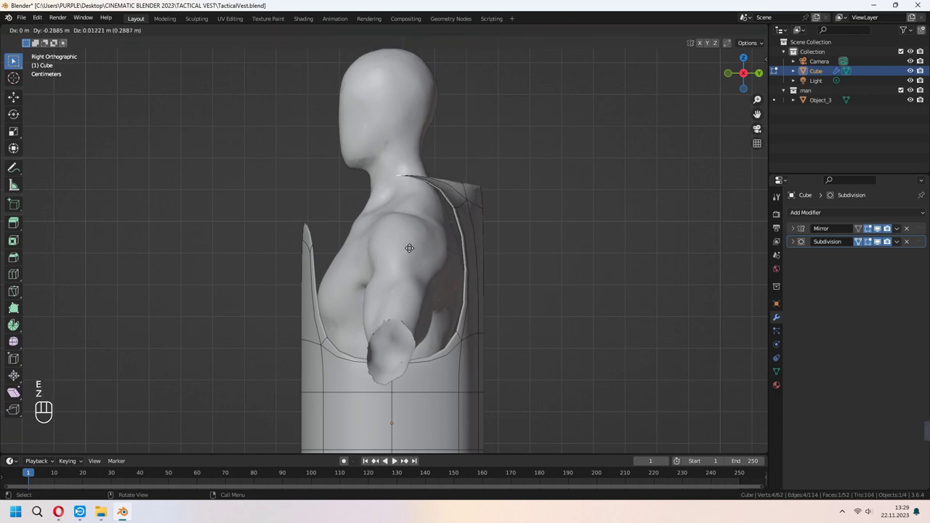
{"action": "left_click", "coordinate": [410, 248]}
Step: Adjust the height of the shoulder strap's end along Z to clear the shoulder
{"action": "middle_click_drag", "start_coordinate": [411, 247], "coordinate": [436, 251]}
{"action": "scroll", "coordinate": [368, 219], "scroll_direction": "up", "scroll_amount": 2}
{"action": "left_click", "coordinate": [369, 220]}
{"action": "key", "text": "g"}
{"action": "key", "text": "z"}
{"action": "left_click", "coordinate": [471, 225]}
Step: Shift the upper part of the back panel along Y to follow the body's upper back
{"action": "left_click", "coordinate": [494, 209]}
{"action": "middle_click_drag", "start_coordinate": [497, 218], "coordinate": [561, 216]}
{"action": "key", "text": "g"}
{"action": "key", "text": "y"}
{"action": "left_click", "coordinate": [514, 278]}
Step: Reposition the shoulder strap's end in side view and extrude it forward and down toward the front panel
{"action": "middle_click_drag", "start_coordinate": [514, 278], "coordinate": [520, 222]}
{"action": "left_click", "coordinate": [391, 173]}
{"action": "key", "text": "KP_3"}
{"action": "key", "text": "g"}
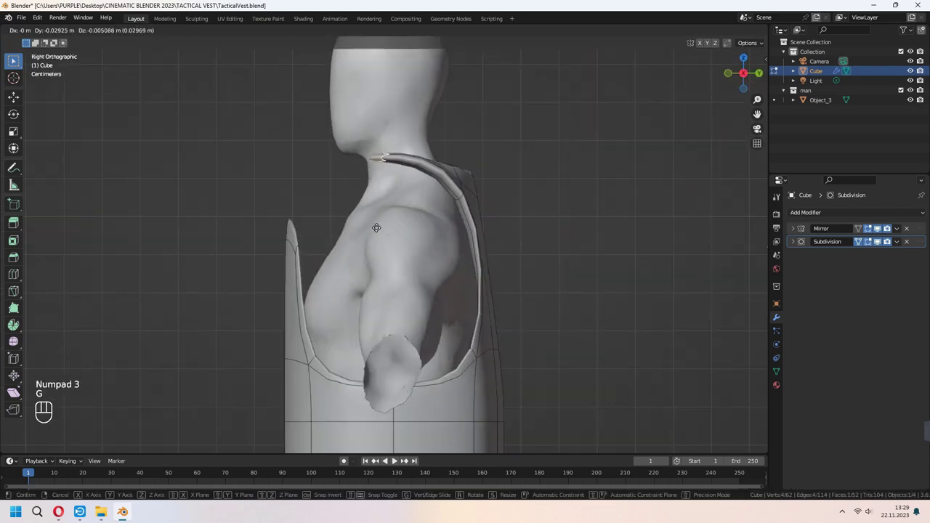
{"action": "right_click", "coordinate": [353, 244]}
{"action": "key", "text": "e"}
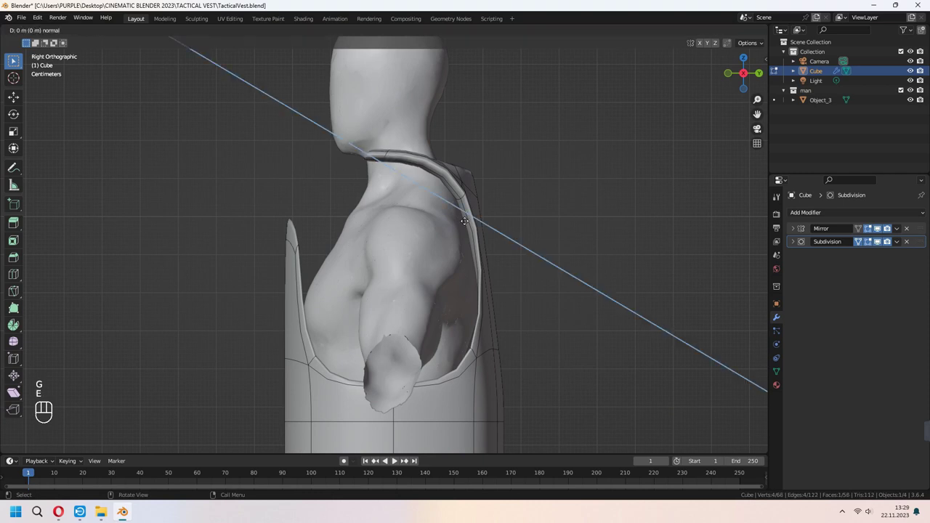
{"action": "left_click", "coordinate": [296, 234]}
Step: Add a loop cut to the shoulder strap and shift its selected parts along Y to follow the shoulder
{"action": "key", "text": "ctrl+r"}
{"action": "key", "text": "g"}
{"action": "left_click", "coordinate": [476, 268]}
{"action": "left_click", "coordinate": [441, 173], "text": "shift"}
{"action": "key", "text": "g"}
{"action": "key", "text": "y"}
{"action": "left_click", "coordinate": [579, 279]}
Step: Move the strap's front end sideways in front view to line it up with the front panel's outer corner
{"action": "middle_click_drag", "start_coordinate": [579, 279], "coordinate": [574, 313]}
{"action": "key", "text": "KP_1"}
{"action": "key", "text": "g"}
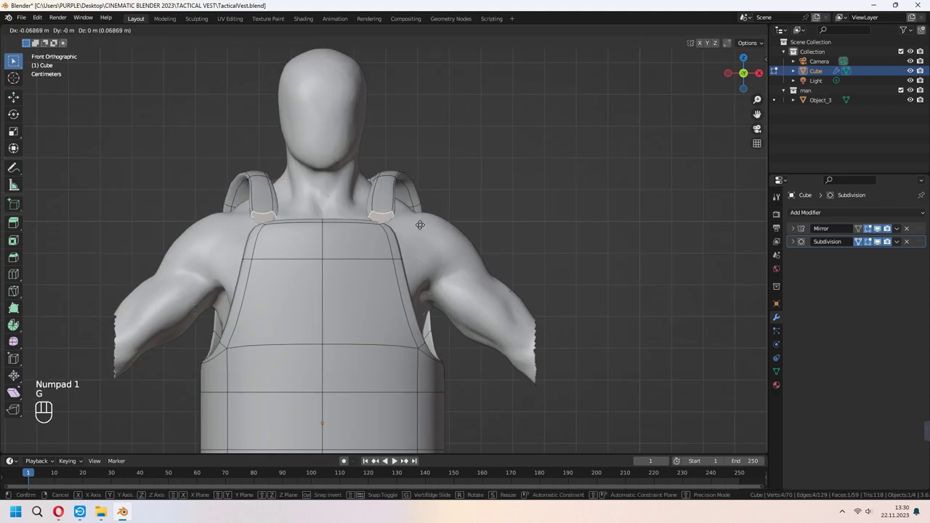
Step: Delete the strap's end face and the matching outer top face of the front panel
{"action": "key", "text": "3"}
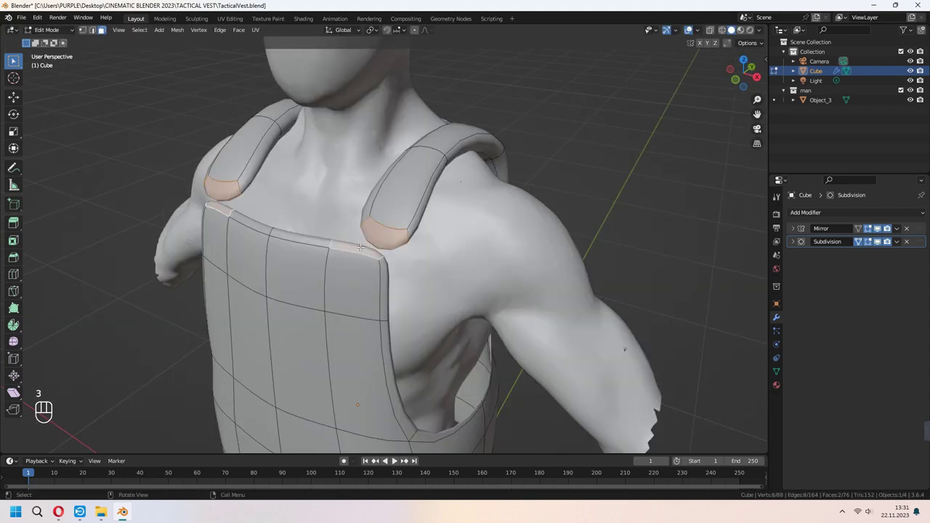
{"action": "key", "text": "x"}
{"action": "left_click", "coordinate": [356, 269]}
Step: Merge the outer and inner front corner vertices of the strap with those of the front panel
{"action": "middle_click_drag", "start_coordinate": [356, 268], "coordinate": [433, 307]}
{"action": "right_click", "coordinate": [434, 307]}
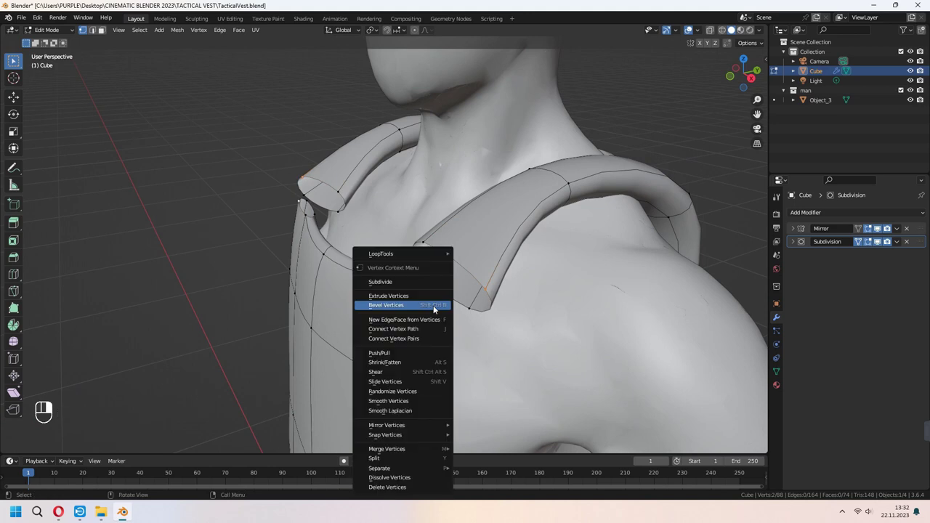
{"action": "key", "text": "m"}
{"action": "left_click", "coordinate": [488, 246]}
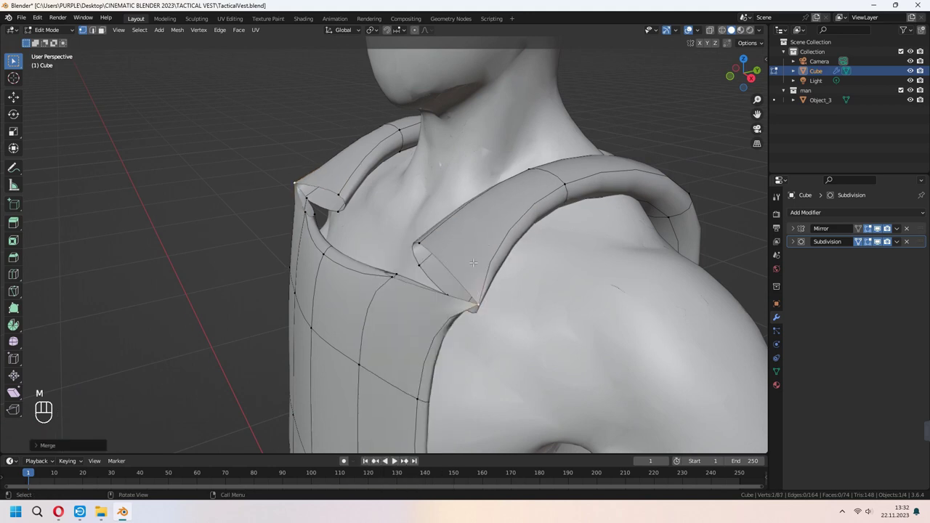
{"action": "middle_click_drag", "start_coordinate": [486, 247], "coordinate": [502, 244]}
{"action": "key", "text": "m"}
{"action": "left_click", "coordinate": [410, 281]}
Step: Move the merged front edge of the strap joint to smooth the transition into the chest panel
{"action": "middle_click_drag", "start_coordinate": [409, 281], "coordinate": [385, 262]}
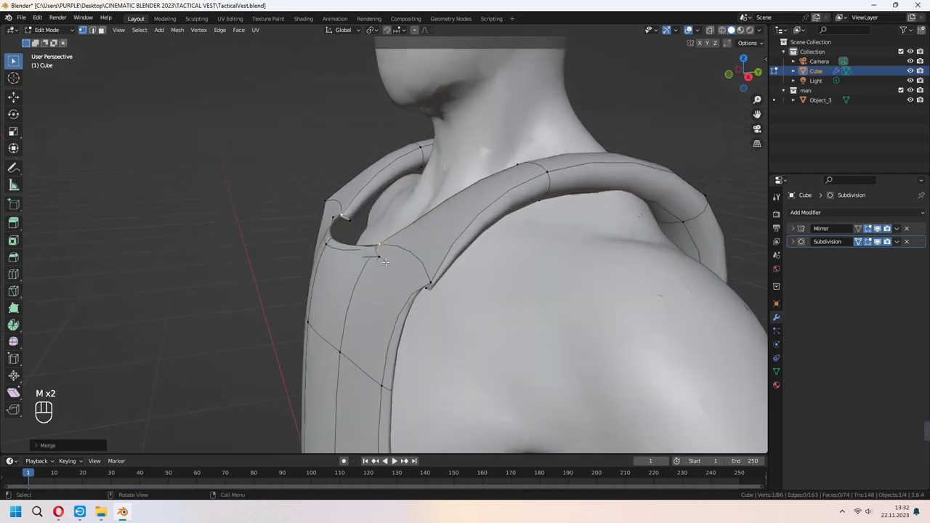
{"action": "left_click", "coordinate": [436, 275], "text": "shift"}
{"action": "key", "text": "g"}
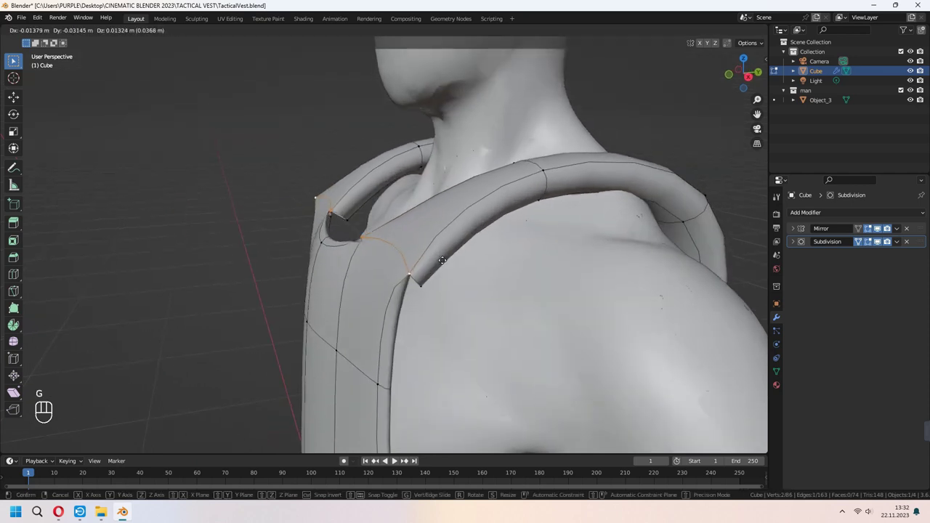
{"action": "left_click", "coordinate": [426, 259]}
Step: Merge the remaining vertex pairs on the body side of the strap joint at their centre to close it
{"action": "scroll", "coordinate": [377, 235], "scroll_direction": "up", "scroll_amount": 4}
{"action": "middle_click_drag", "start_coordinate": [421, 263], "coordinate": [407, 305]}
{"action": "mouse_move", "coordinate": [407, 305]}
{"action": "middle_mouse_down", "text": "shift"}
{"action": "mouse_move", "coordinate": [429, 312]}
{"action": "mouse_move", "coordinate": [407, 320]}
{"action": "middle_mouse_up", "text": "shift"}
{"action": "scroll", "coordinate": [436, 312], "scroll_direction": "up", "scroll_amount": 4}
{"action": "middle_click_drag", "start_coordinate": [443, 312], "coordinate": [461, 272]}
{"action": "left_click", "coordinate": [379, 162]}
{"action": "key", "text": "m"}
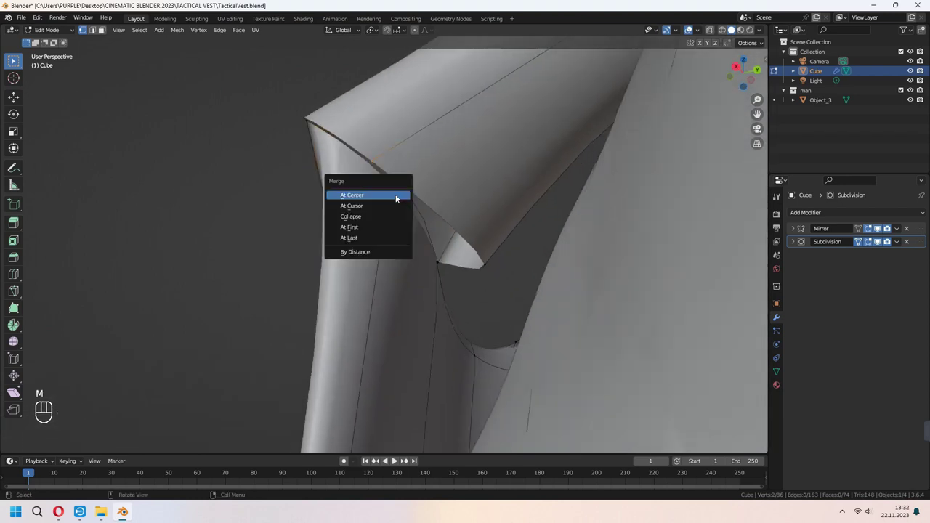
{"action": "left_click", "coordinate": [395, 194]}
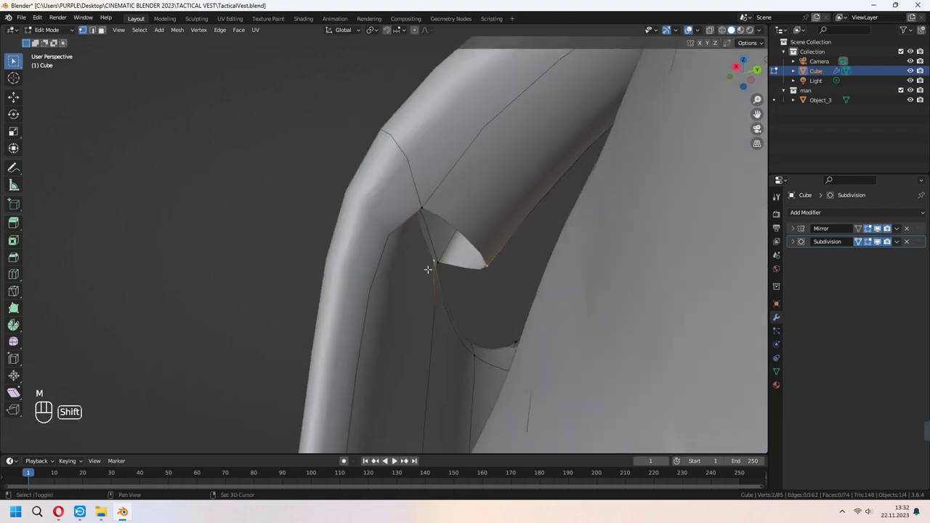
{"action": "key", "text": "m"}
{"action": "left_click", "coordinate": [428, 269]}
{"action": "scroll", "coordinate": [428, 269], "scroll_direction": "down", "scroll_amount": 6}
{"action": "key", "text": "Tab"}
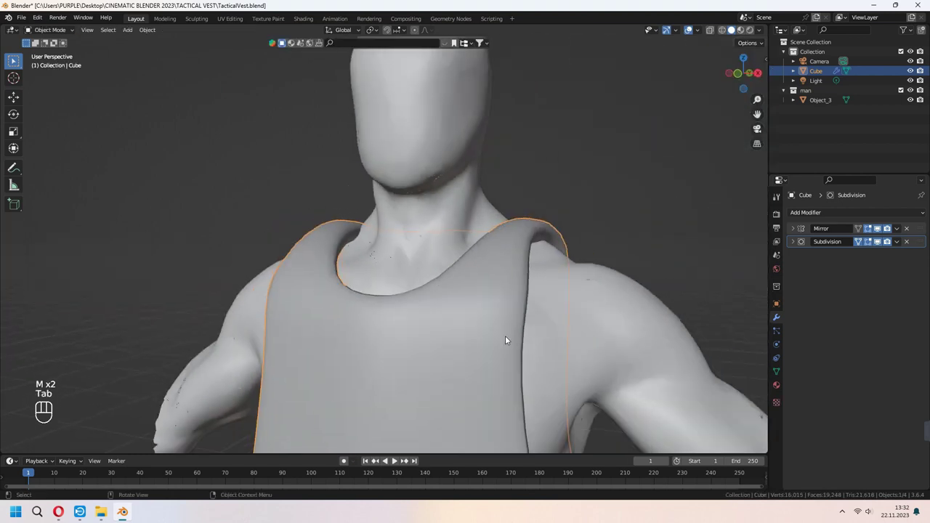
Step: Scale an edge loop at the shoulder strap along X to adjust its width
{"action": "middle_click_drag", "start_coordinate": [456, 353], "coordinate": [452, 392]}
{"action": "key", "text": "Tab"}
{"action": "left_click", "coordinate": [407, 223], "text": "alt"}
{"action": "key", "text": "s"}
{"action": "key", "text": "x"}
{"action": "left_click", "coordinate": [583, 289]}
Step: Move and rotate the strap and upper chest edge loops in front view to shape them around the shoulders
{"action": "middle_click_drag", "start_coordinate": [574, 291], "coordinate": [501, 335]}
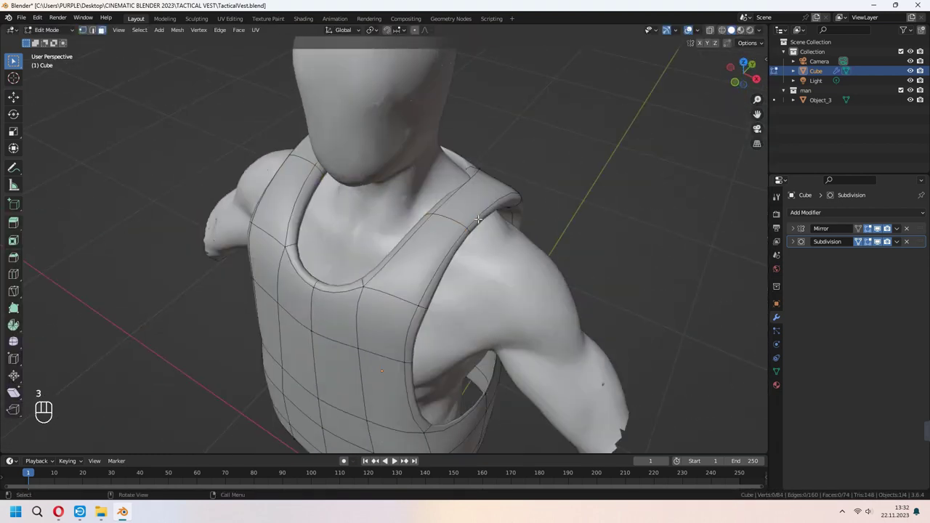
{"action": "key", "text": "KP_1"}
{"action": "key", "text": "g"}
{"action": "left_click", "coordinate": [437, 314]}
{"action": "left_click", "coordinate": [436, 308], "text": "alt"}
{"action": "key", "text": "g"}
{"action": "left_click", "coordinate": [452, 278], "text": "alt"}
{"action": "key", "text": "r"}
{"action": "left_click", "coordinate": [589, 363]}
Step: Move the rotated loop into place and scale the neighbouring front loop along X to refine the vest's outline
{"action": "key", "text": "g"}
{"action": "left_click", "coordinate": [463, 302], "text": "alt"}
{"action": "key", "text": "s"}
{"action": "key", "text": "x"}
{"action": "left_click", "coordinate": [463, 272], "text": "alt"}
{"action": "key", "text": "Tab"}
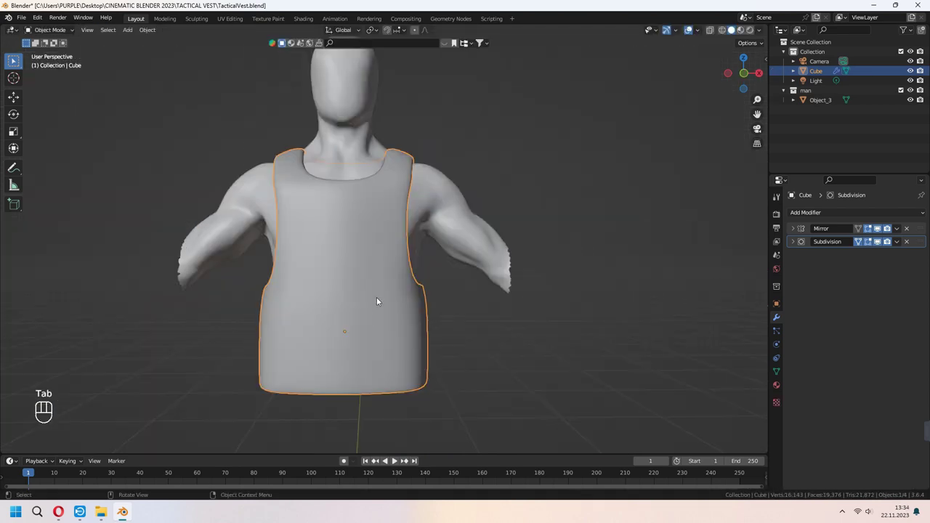
Step: Duplicate the lower front faces of the vest and offset the copy forward along Y as a pouch panel
{"action": "middle_click_drag", "start_coordinate": [429, 299], "coordinate": [501, 335]}
{"action": "key", "text": "Tab"}
{"action": "scroll", "coordinate": [501, 298], "scroll_direction": "up", "scroll_amount": 2}
{"action": "left_click", "coordinate": [378, 256]}
{"action": "left_click", "coordinate": [434, 263], "text": "shift"}
{"action": "left_click", "coordinate": [457, 211], "text": "shift"}
{"action": "left_click", "coordinate": [398, 203], "text": "shift"}
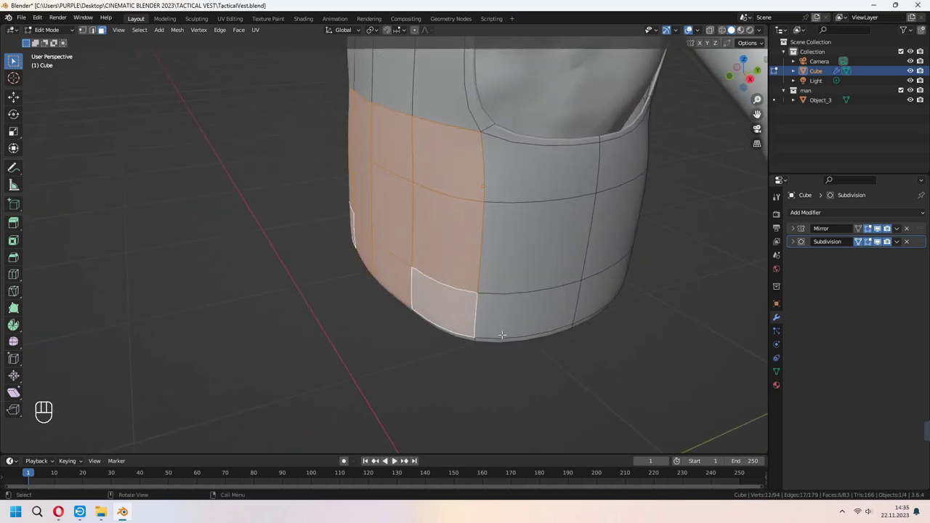
{"action": "key", "text": "shift+d"}
{"action": "key", "text": "y"}
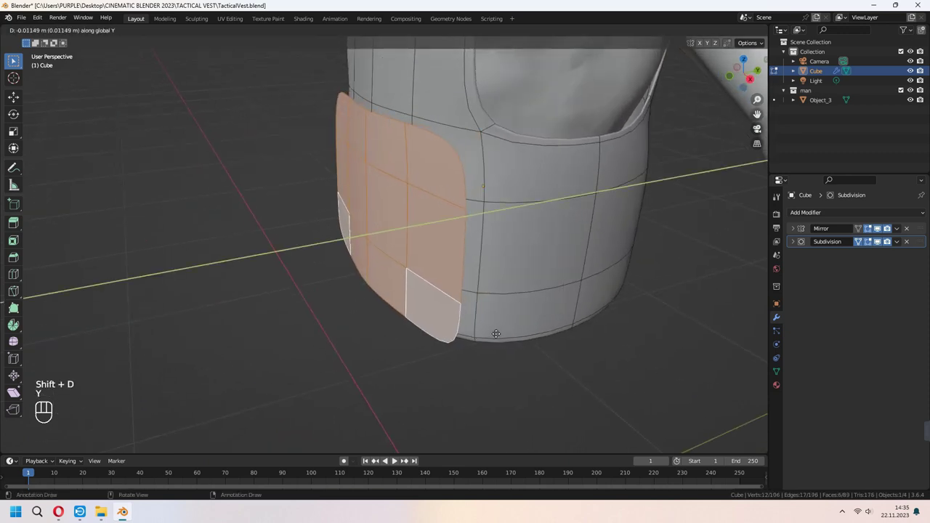
{"action": "left_click", "coordinate": [489, 333]}
Step: Try to dissolve the inner vertical edge loop on each mirrored half of the pouch panel
{"action": "middle_click_drag", "start_coordinate": [489, 333], "coordinate": [442, 332]}
{"action": "key", "text": "2"}
{"action": "left_click", "coordinate": [408, 258], "text": "alt"}
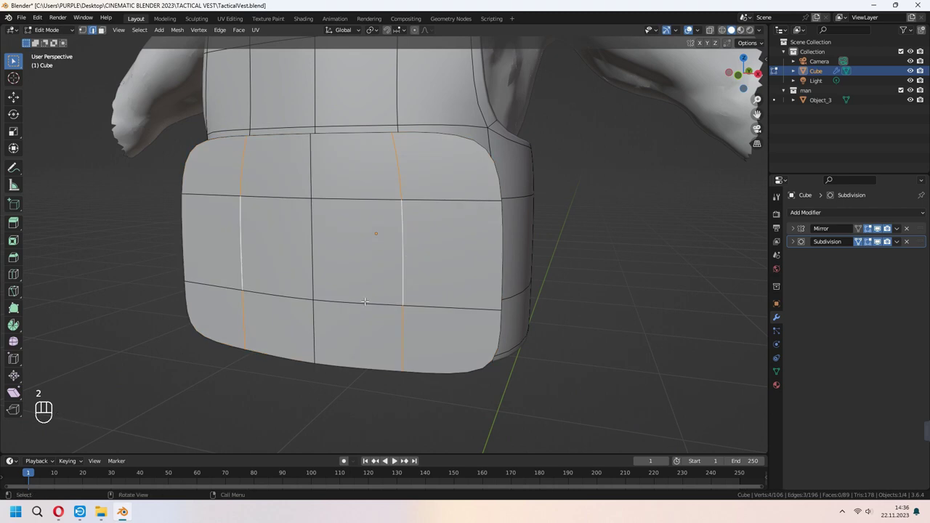
{"action": "key", "text": "x"}
{"action": "left_click", "coordinate": [354, 339]}
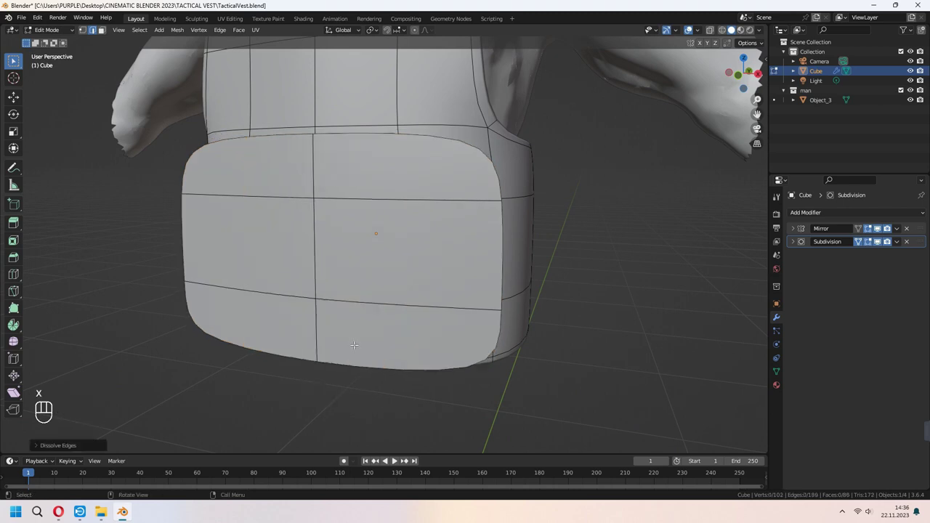
Step: Scale the duplicated pouch panel, shift it along Z and adjust its height by scaling along Z
{"action": "middle_click_drag", "start_coordinate": [425, 333], "coordinate": [424, 335]}
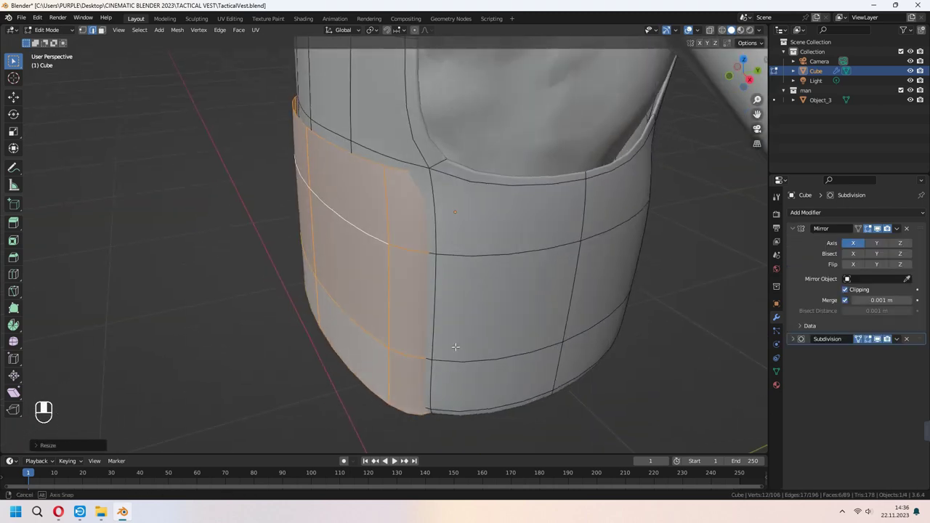
{"action": "key", "text": "s"}
{"action": "middle_click_drag", "start_coordinate": [471, 297], "coordinate": [496, 335]}
{"action": "left_click", "coordinate": [513, 329]}
{"action": "key", "text": "g"}
{"action": "key", "text": "z"}
{"action": "left_click", "coordinate": [447, 322]}
{"action": "key", "text": "s"}
{"action": "key", "text": "z"}
{"action": "left_click", "coordinate": [489, 329]}
Step: Select the whole linked pouch panel and move it forward along Y, away from the vest
{"action": "key", "text": "l"}
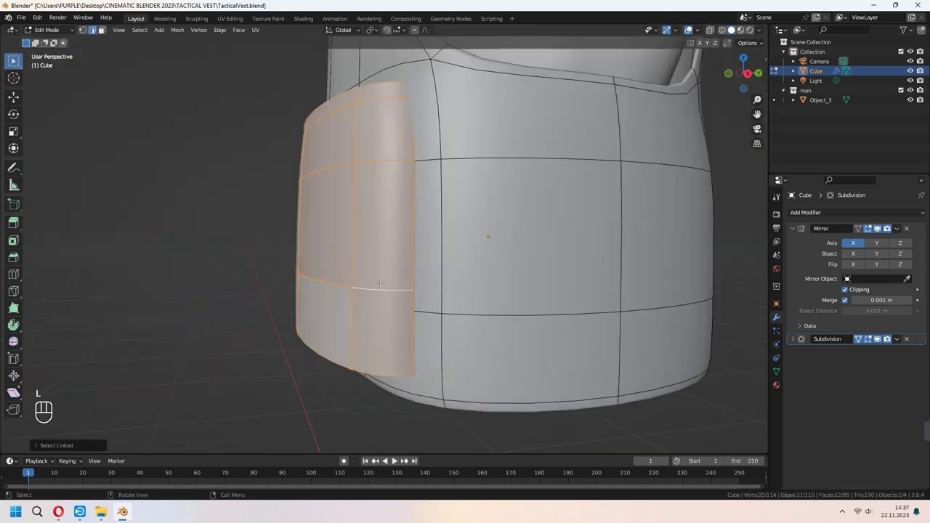
{"action": "key", "text": "g"}
{"action": "key", "text": "y"}
{"action": "left_click", "coordinate": [257, 292]}
Step: Extrude the pouch's bottom rear edge along Y toward the vest
{"action": "scroll", "coordinate": [311, 288], "scroll_direction": "up", "scroll_amount": 3}
{"action": "left_click", "coordinate": [313, 286], "text": "alt"}
{"action": "middle_click_drag", "start_coordinate": [257, 293], "coordinate": [332, 334]}
{"action": "key", "text": "e"}
{"action": "key", "text": "y"}
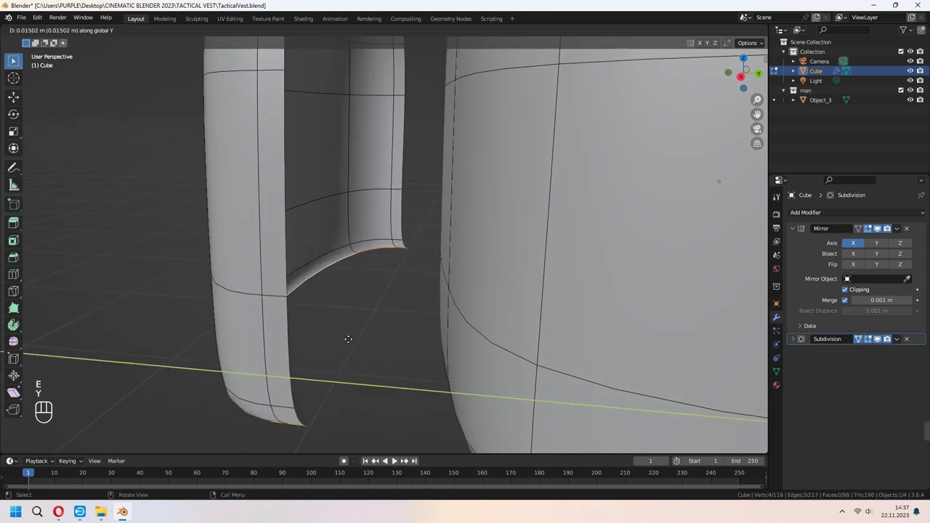
{"action": "left_click", "coordinate": [401, 350]}
Step: Flatten the extruded bottom edge of the pouch by scaling it to 0 along Y
{"action": "key", "text": "s"}
{"action": "key", "text": "y"}
{"action": "key", "text": "KP_0"}
{"action": "key", "text": "KP_Enter"}
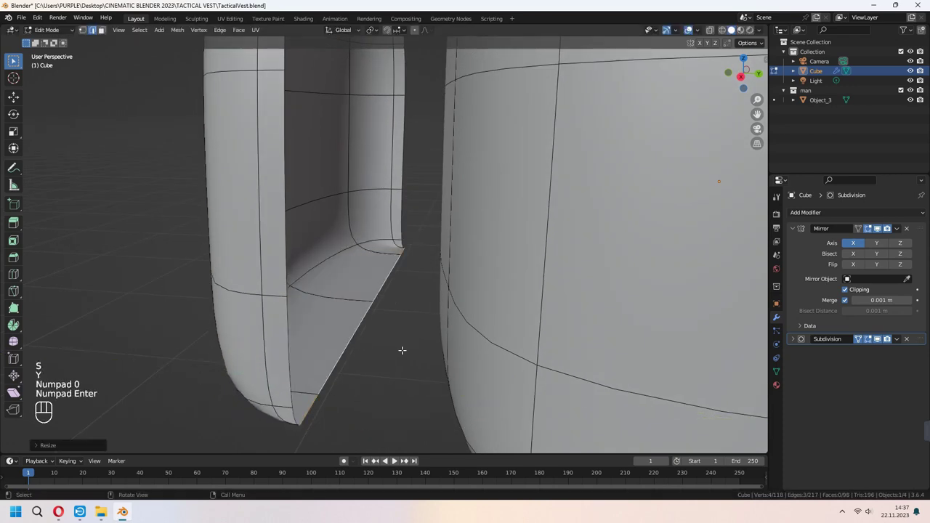
{"action": "key", "text": "ctrl+z"}
Step: Extrude the lower vertices of the pouch's rear side edge along X toward the mirror centre
{"action": "middle_click_drag", "start_coordinate": [397, 353], "coordinate": [276, 354], "text": "shift"}
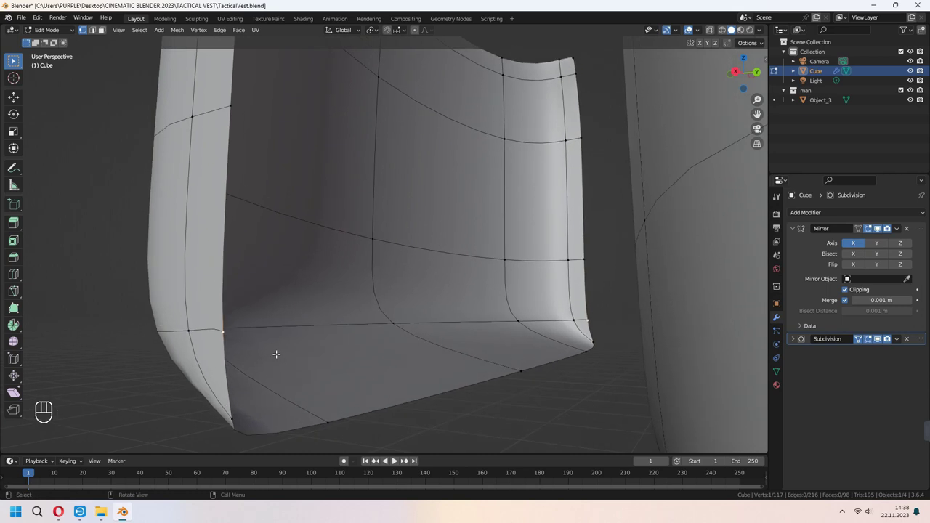
{"action": "key", "text": "e"}
{"action": "key", "text": "x"}
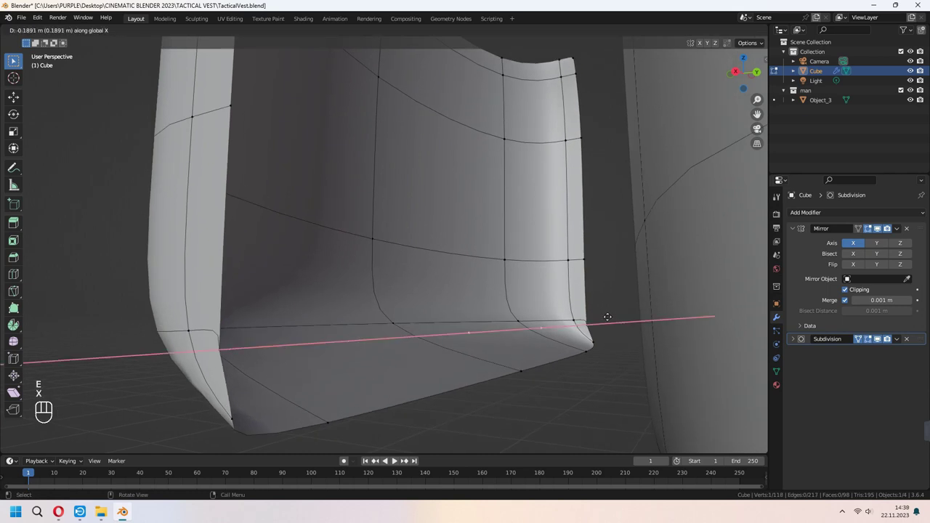
{"action": "left_click", "coordinate": [731, 303]}
{"action": "middle_click_drag", "start_coordinate": [730, 304], "coordinate": [323, 276], "text": "shift"}
{"action": "key", "text": "e"}
{"action": "key", "text": "x"}
{"action": "left_click", "coordinate": [583, 298]}
Step: Extrude the upper vertices of the pouch's rear side edge along X to the mirror centre
{"action": "middle_click_drag", "start_coordinate": [583, 298], "coordinate": [357, 301], "text": "shift"}
{"action": "key", "text": "e"}
{"action": "key", "text": "x"}
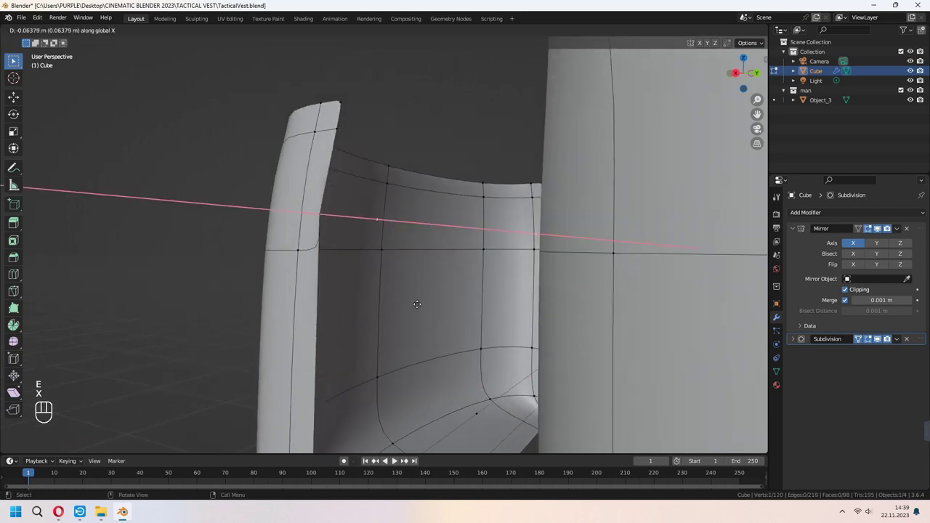
{"action": "left_click", "coordinate": [530, 296]}
{"action": "middle_click_drag", "start_coordinate": [530, 296], "coordinate": [394, 262]}
{"action": "key", "text": "e"}
{"action": "key", "text": "x"}
{"action": "left_click", "coordinate": [590, 258]}
{"action": "left_click", "coordinate": [350, 174]}
{"action": "key", "text": "e"}
{"action": "key", "text": "x"}
{"action": "left_click", "coordinate": [592, 187]}
Step: Fill the lowest face of the pouch's back and merge the two neighbouring bottom corner vertices
{"action": "middle_click_drag", "start_coordinate": [592, 187], "coordinate": [534, 142], "text": "shift"}
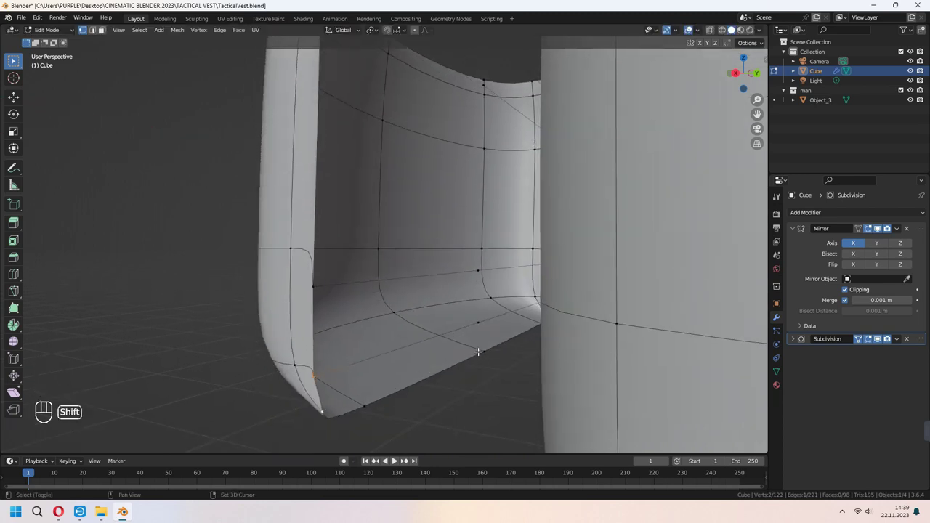
{"action": "key", "text": "f"}
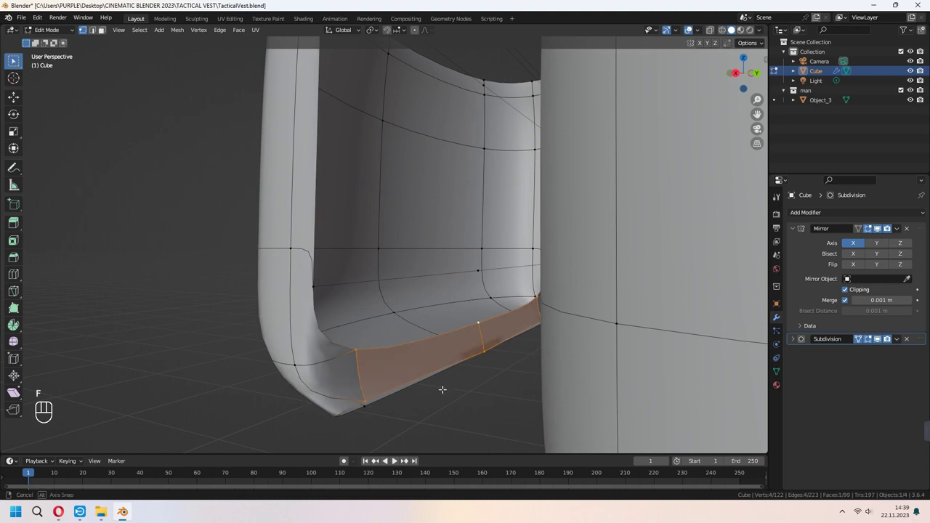
{"action": "middle_click_drag", "start_coordinate": [441, 389], "coordinate": [438, 378]}
{"action": "left_click", "coordinate": [353, 385]}
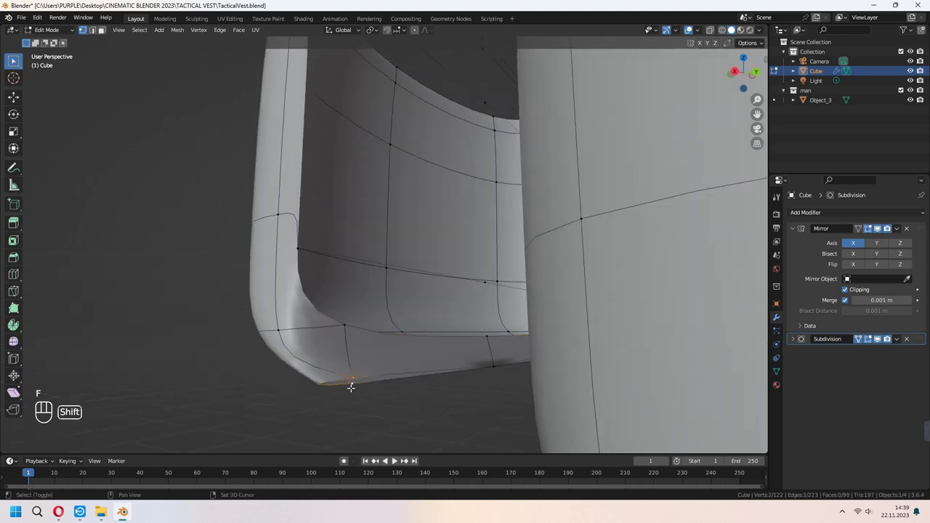
{"action": "key", "text": "m"}
{"action": "left_click", "coordinate": [353, 388]}
Step: Fill the remaining faces between the extruded vertices to close the pouch's back and check the smoothed shape
{"action": "middle_click_drag", "start_coordinate": [353, 388], "coordinate": [297, 352]}
{"action": "key", "text": "f"}
{"action": "middle_click_drag", "start_coordinate": [347, 389], "coordinate": [404, 421]}
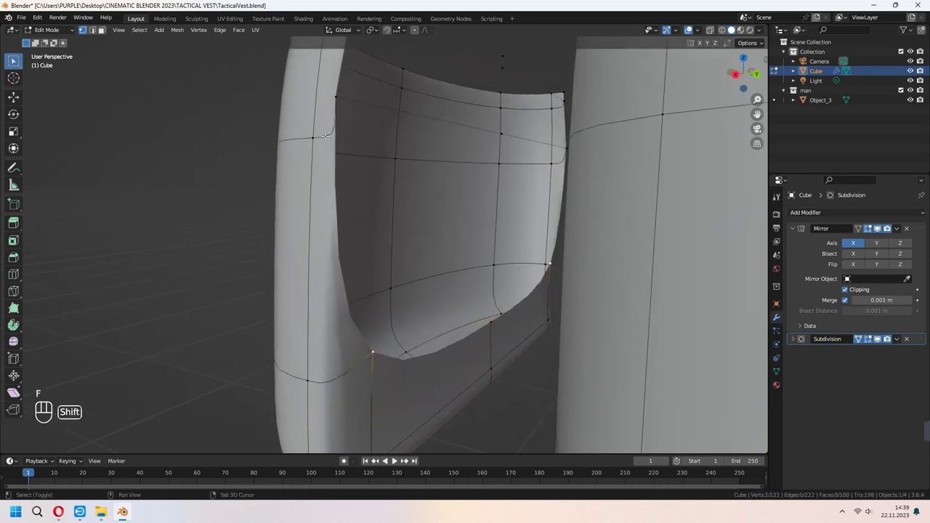
{"action": "middle_click_drag", "start_coordinate": [333, 105], "coordinate": [369, 253], "text": "shift"}
{"action": "key", "text": "f"}
{"action": "middle_click_drag", "start_coordinate": [393, 315], "coordinate": [509, 283]}
{"action": "key", "text": "Tab"}
{"action": "key", "text": "Tab"}
Step: Thicken the front pouch's shell by extruding all its linked faces in place and fattening them along their normals
{"action": "key", "text": "l"}
{"action": "key", "text": "e"}
{"action": "right_click", "coordinate": [513, 285]}
{"action": "key", "text": "alt+s"}
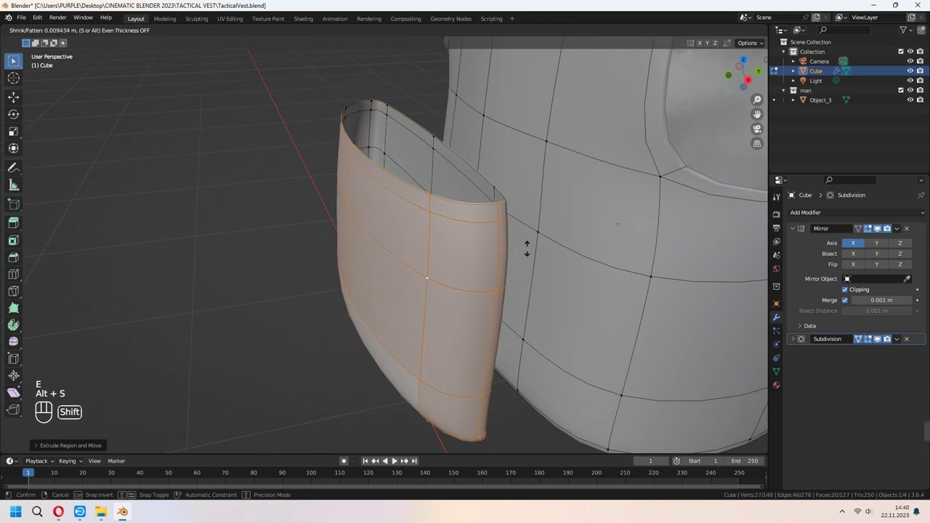
{"action": "left_click", "coordinate": [586, 117]}
{"action": "key", "text": "Tab"}
{"action": "scroll", "coordinate": [542, 270], "scroll_direction": "down", "scroll_amount": 2}
{"action": "middle_click_drag", "start_coordinate": [542, 270], "coordinate": [479, 258]}
Step: Move the whole front pouch about 0.11 m along Y until it sits against the vest's front
{"action": "key", "text": "Tab"}
{"action": "key", "text": "l"}
{"action": "key", "text": "g"}
{"action": "key", "text": "y"}
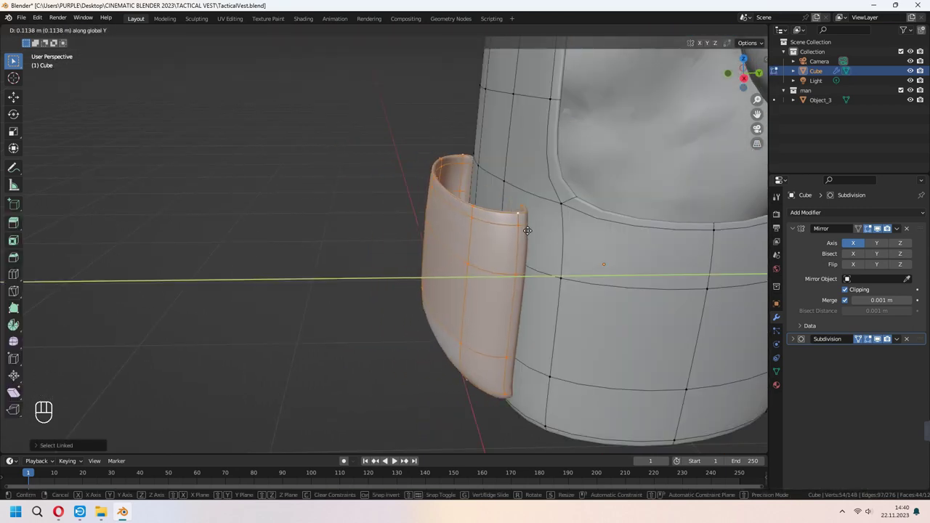
{"action": "left_click", "coordinate": [528, 228]}
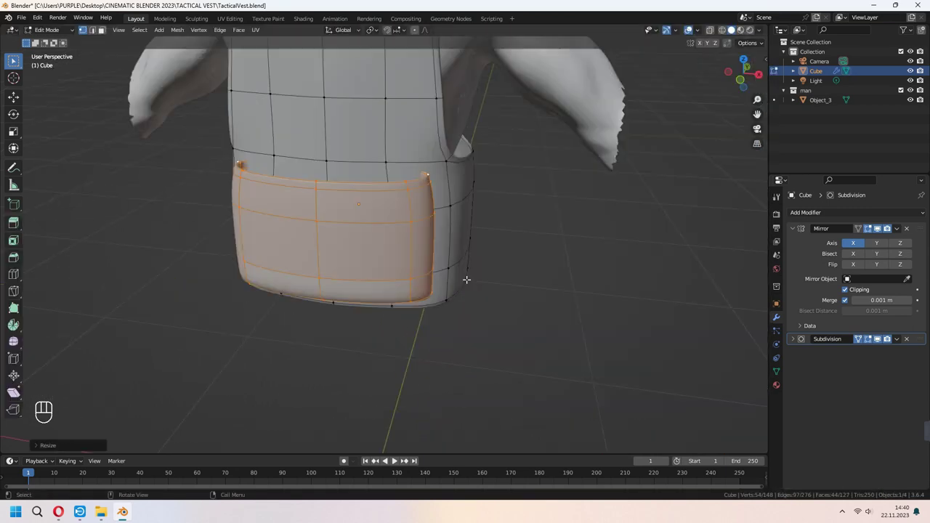
Step: Duplicate the front pouch, pull the copy along Y out in front of the vest, and narrow it along X
{"action": "middle_click_drag", "start_coordinate": [468, 280], "coordinate": [509, 273]}
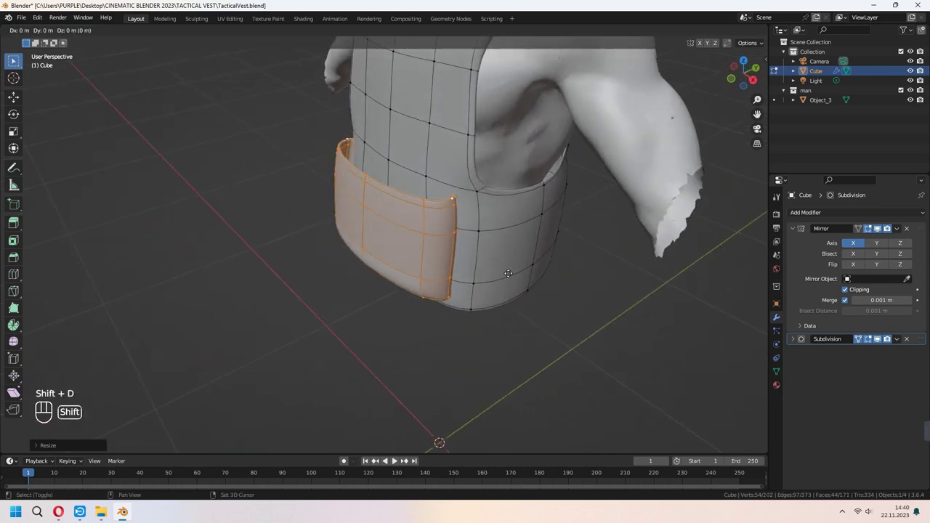
{"action": "key", "text": "y"}
{"action": "left_click", "coordinate": [388, 307]}
{"action": "middle_click_drag", "start_coordinate": [388, 307], "coordinate": [461, 335]}
{"action": "key", "text": "s"}
{"action": "key", "text": "x"}
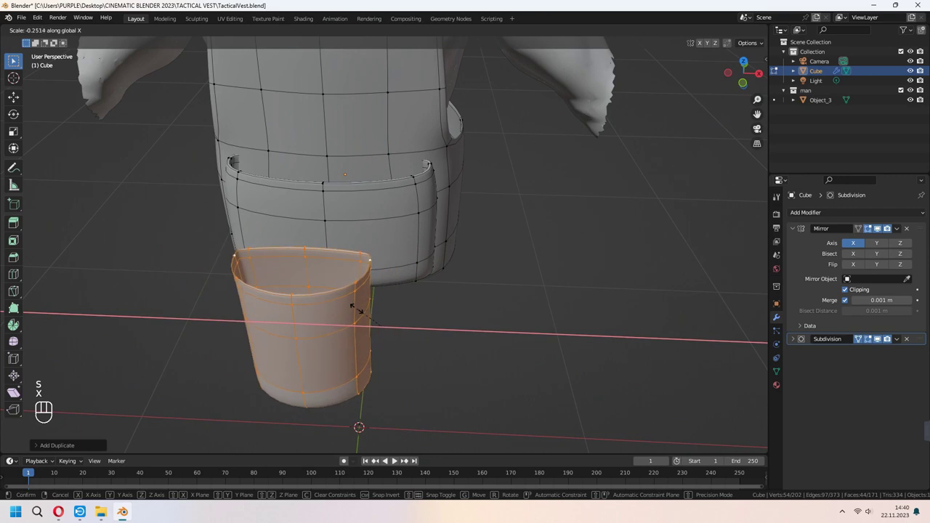
{"action": "left_click", "coordinate": [375, 317]}
{"action": "middle_click_drag", "start_coordinate": [375, 322], "coordinate": [328, 374]}
{"action": "left_click", "coordinate": [323, 377]}
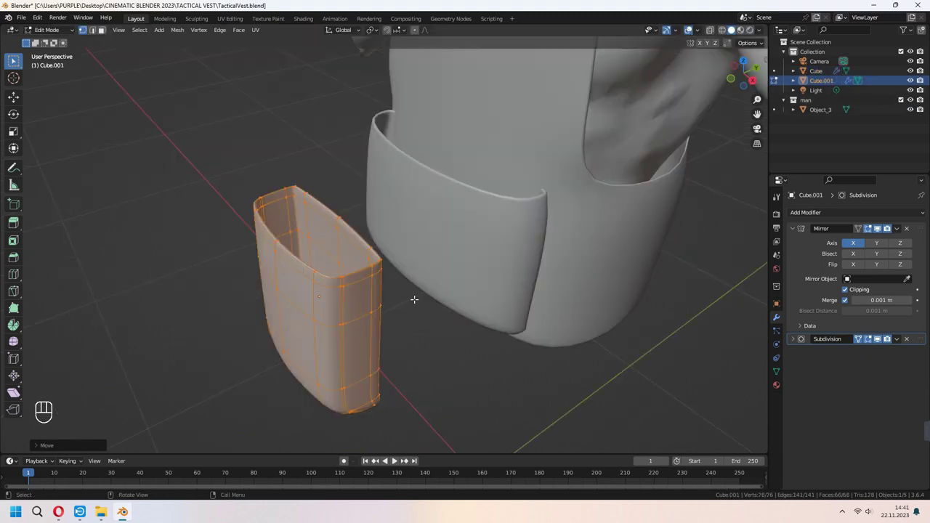
Step: Scale the separate small pouch object along X and rotate it 90 degrees about Z
{"action": "middle_click_drag", "start_coordinate": [414, 298], "coordinate": [456, 357]}
{"action": "key", "text": "Tab"}
{"action": "key", "text": "s"}
{"action": "key", "text": "x"}
{"action": "left_click", "coordinate": [499, 318]}
{"action": "key", "text": "r"}
{"action": "key", "text": "z"}
{"action": "key", "text": "KP_9"}
{"action": "key", "text": "KP_0"}
{"action": "key", "text": "KP_Enter"}
Step: Move the small pouch to the vest's side and adjust its position along Y
{"action": "key", "text": "KP_7"}
{"action": "key", "text": "g"}
{"action": "left_click", "coordinate": [586, 134]}
{"action": "scroll", "coordinate": [497, 273], "scroll_direction": "up", "scroll_amount": 4}
{"action": "middle_click_drag", "start_coordinate": [586, 135], "coordinate": [512, 377]}
{"action": "key", "text": "g"}
{"action": "key", "text": "y"}
{"action": "left_click", "coordinate": [543, 354]}
{"action": "left_click", "coordinate": [543, 354]}
Step: Duplicate the side pouch along Y, rotate the copy about Z to follow the vest's curve, and shift it along X
{"action": "key", "text": "shift+d"}
{"action": "key", "text": "y"}
{"action": "left_click", "coordinate": [631, 374]}
{"action": "middle_click_drag", "start_coordinate": [631, 374], "coordinate": [571, 424]}
{"action": "key", "text": "r"}
{"action": "key", "text": "z"}
{"action": "left_click", "coordinate": [613, 345]}
{"action": "middle_click_drag", "start_coordinate": [613, 346], "coordinate": [560, 353]}
{"action": "key", "text": "g"}
{"action": "key", "text": "x"}
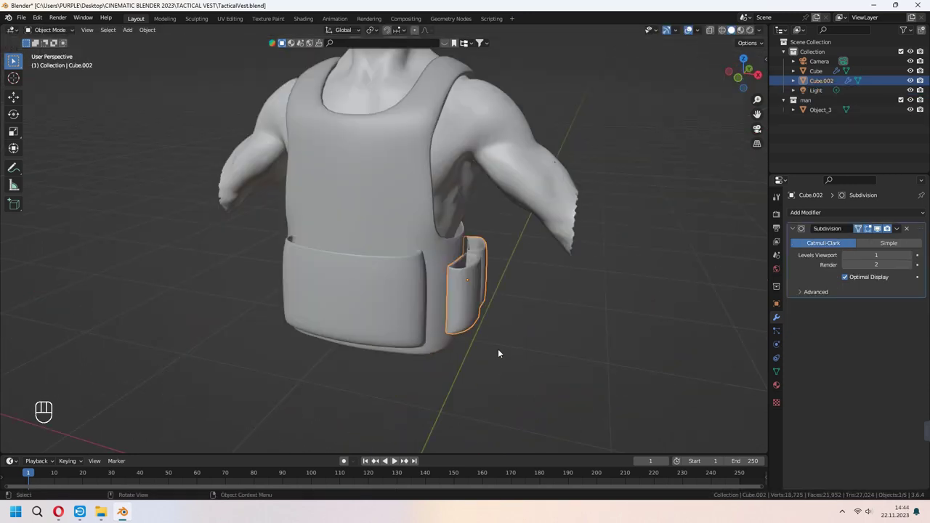
Step: Add a Mirror modifier to the side pouches with the vest, Cube, as mirror object, and save the file
{"action": "middle_click_drag", "start_coordinate": [498, 349], "coordinate": [480, 349]}
{"action": "left_click", "coordinate": [794, 228]}
{"action": "left_click", "coordinate": [800, 212]}
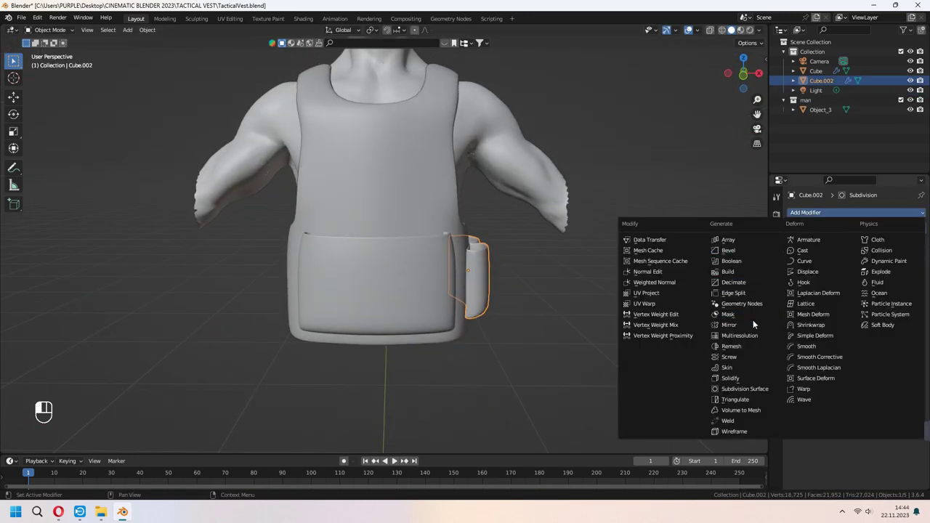
{"action": "left_click", "coordinate": [729, 325]}
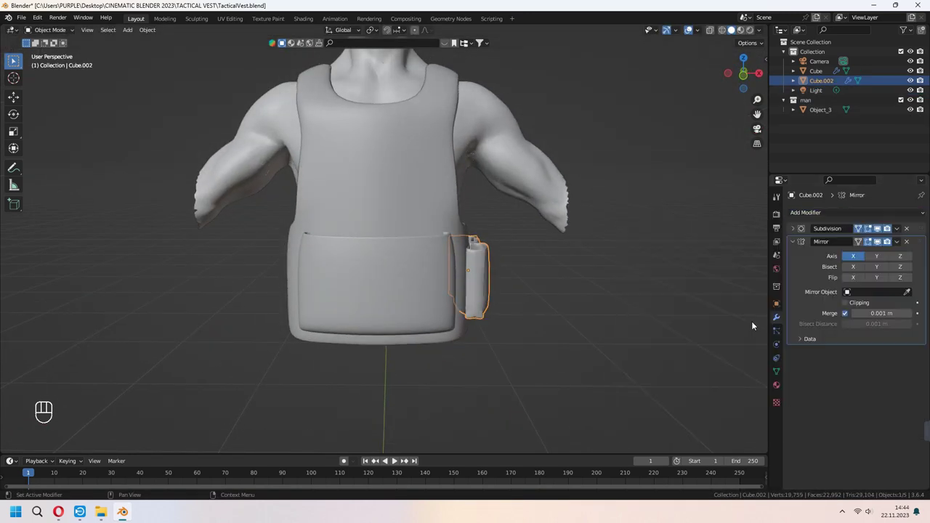
{"action": "left_click", "coordinate": [431, 184]}
{"action": "middle_click_drag", "start_coordinate": [596, 349], "coordinate": [376, 385]}
{"action": "key", "text": "ctrl+s"}
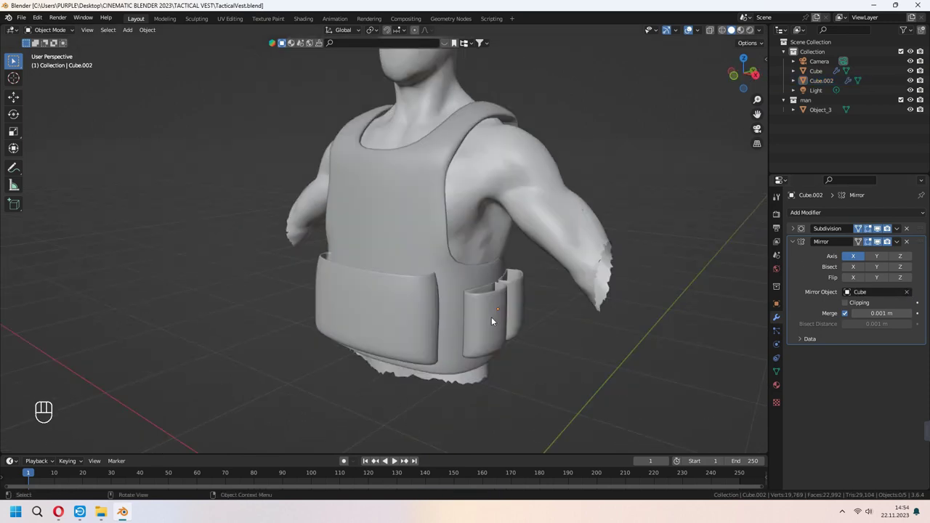
Step: Extrude the front side pouch's inner rim faces upward and outward in several segments to form a flap arching over the opening
{"action": "left_click", "coordinate": [491, 321]}
{"action": "key", "text": "Tab"}
{"action": "scroll", "coordinate": [491, 321], "scroll_direction": "up", "scroll_amount": 6}
{"action": "key", "text": "3"}
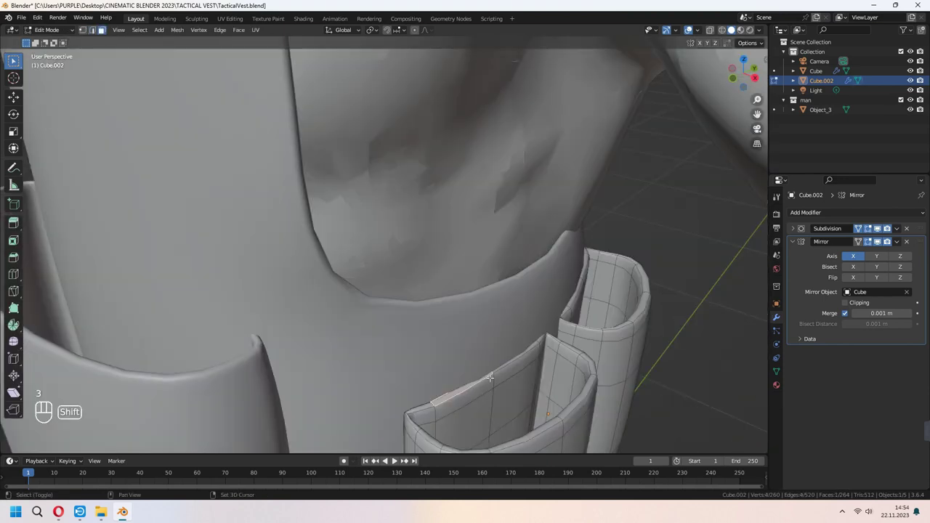
{"action": "middle_click_drag", "start_coordinate": [503, 364], "coordinate": [647, 369]}
{"action": "key", "text": "KP_3"}
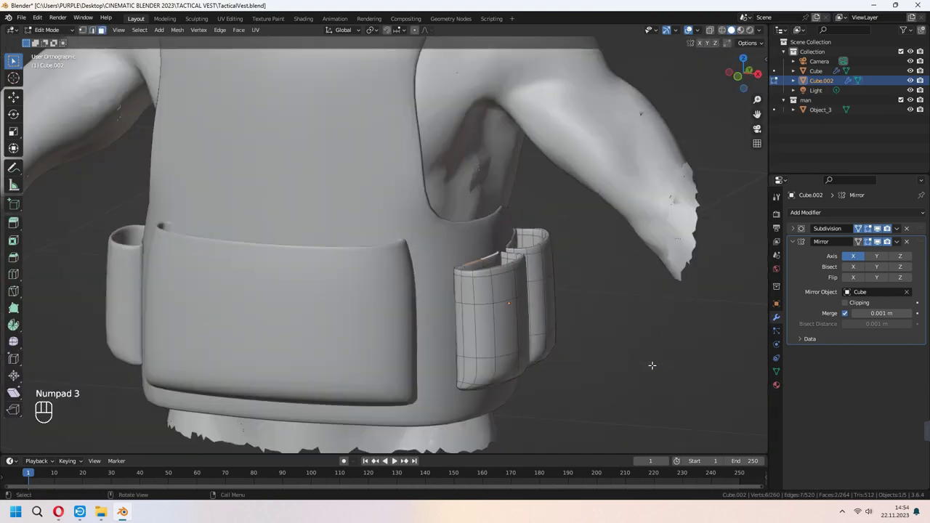
{"action": "key", "text": "KP_1"}
{"action": "scroll", "coordinate": [565, 397], "scroll_direction": "up", "scroll_amount": 6}
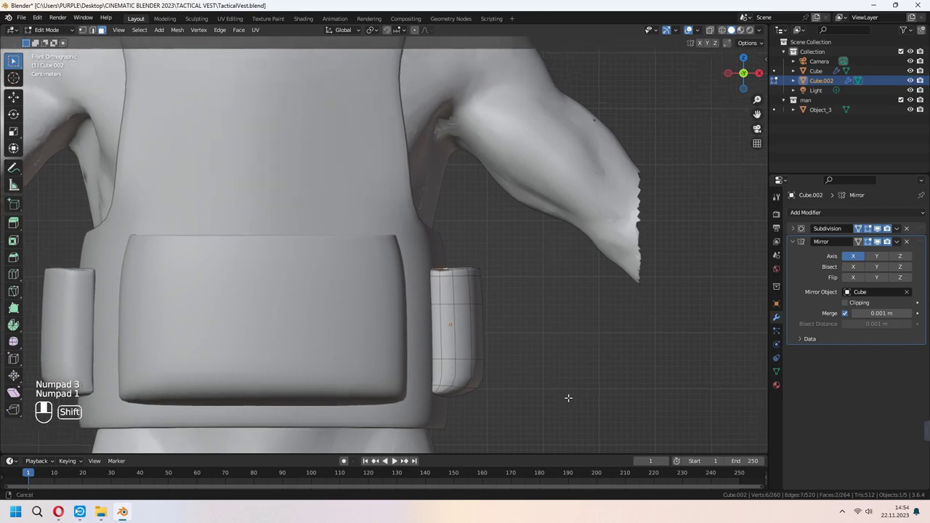
{"action": "middle_click_drag", "start_coordinate": [529, 316], "coordinate": [508, 301], "text": "shift"}
{"action": "key", "text": "e"}
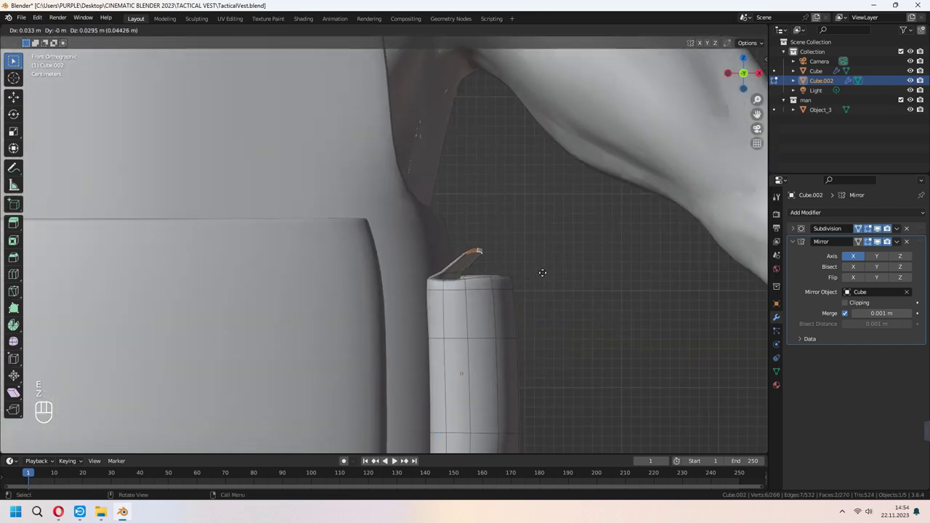
{"action": "left_click", "coordinate": [543, 273]}
{"action": "key", "text": "e"}
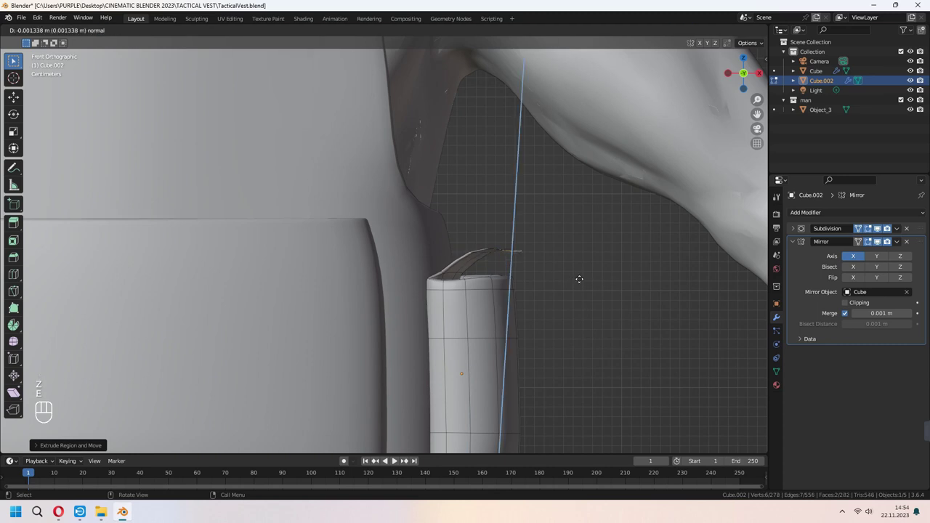
{"action": "left_click", "coordinate": [598, 349]}
Step: Lower the two faces at the flap's bend slightly along Z
{"action": "middle_click_drag", "start_coordinate": [598, 349], "coordinate": [538, 330]}
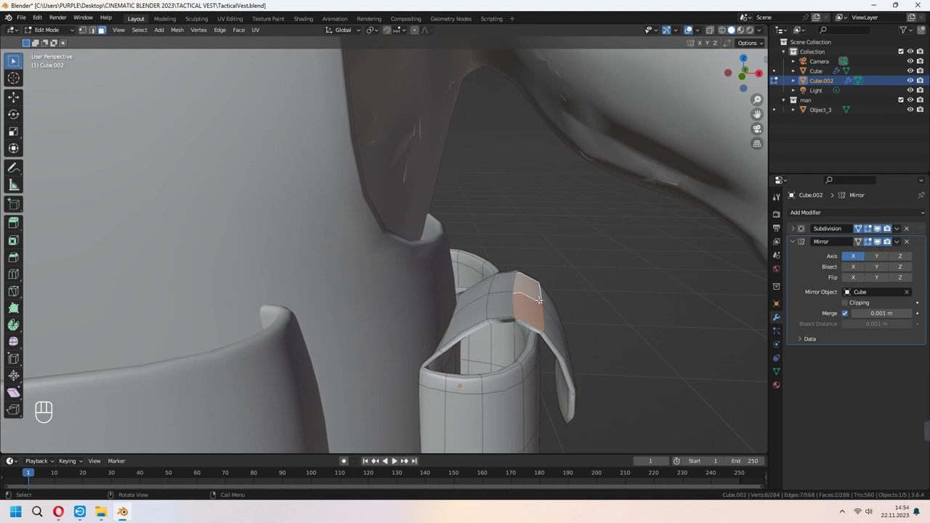
{"action": "key", "text": "g"}
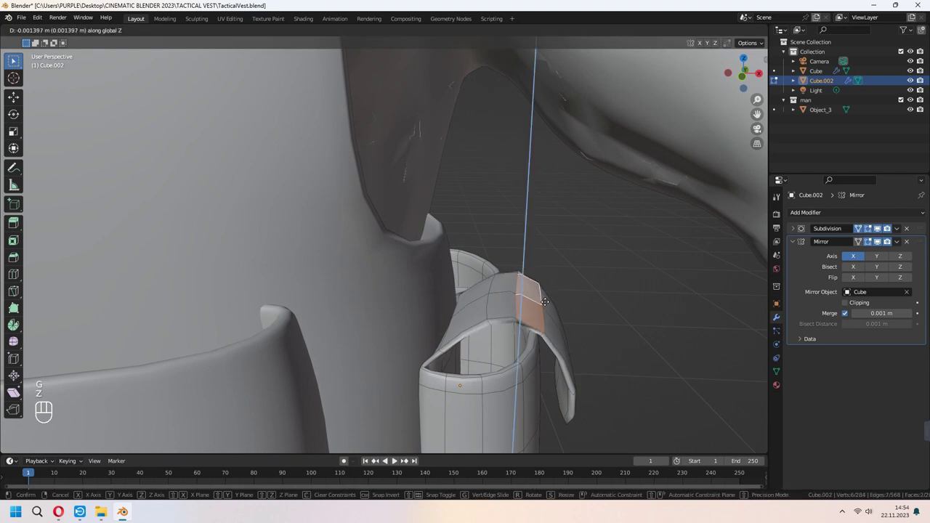
{"action": "left_click", "coordinate": [547, 308]}
Step: Move the outer rim faces of the front side pouch inward beneath the flap
{"action": "middle_click_drag", "start_coordinate": [547, 308], "coordinate": [544, 271]}
{"action": "left_click", "coordinate": [485, 246], "text": "shift"}
{"action": "left_click", "coordinate": [489, 297], "text": "shift"}
{"action": "mouse_move", "coordinate": [489, 301]}
{"action": "middle_mouse_down"}
{"action": "mouse_move", "coordinate": [506, 260]}
{"action": "mouse_move", "coordinate": [556, 270]}
{"action": "mouse_move", "coordinate": [535, 322]}
{"action": "mouse_move", "coordinate": [502, 313]}
{"action": "middle_mouse_up"}
{"action": "key", "text": "g"}
{"action": "key", "text": "x"}
{"action": "left_click", "coordinate": [542, 275]}
{"action": "left_click", "coordinate": [492, 301], "text": "shift"}
{"action": "left_click", "coordinate": [470, 266], "text": "shift"}
{"action": "key", "text": "KP_1"}
{"action": "key", "text": "g"}
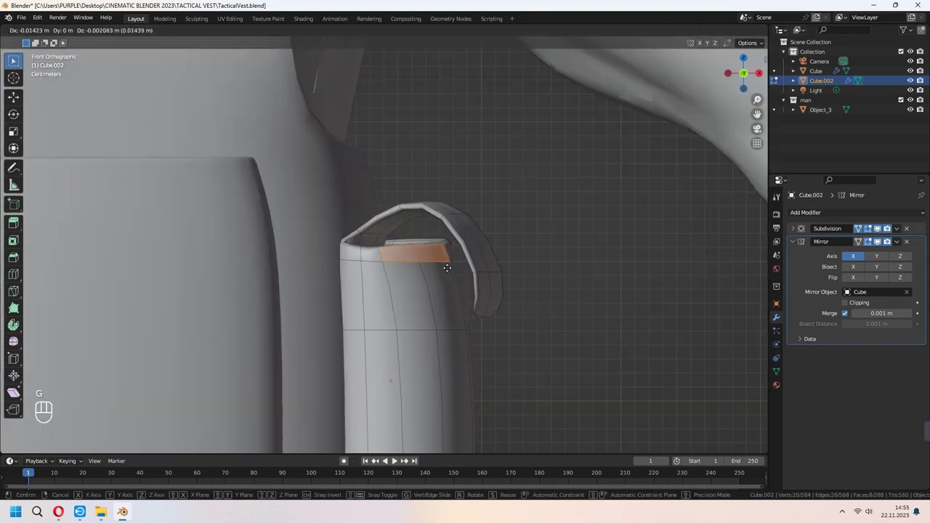
Step: Select the three outer face loops of the side pouch's flap, then reposition and scale them from the right view
{"action": "left_click", "coordinate": [513, 293], "text": "alt"}
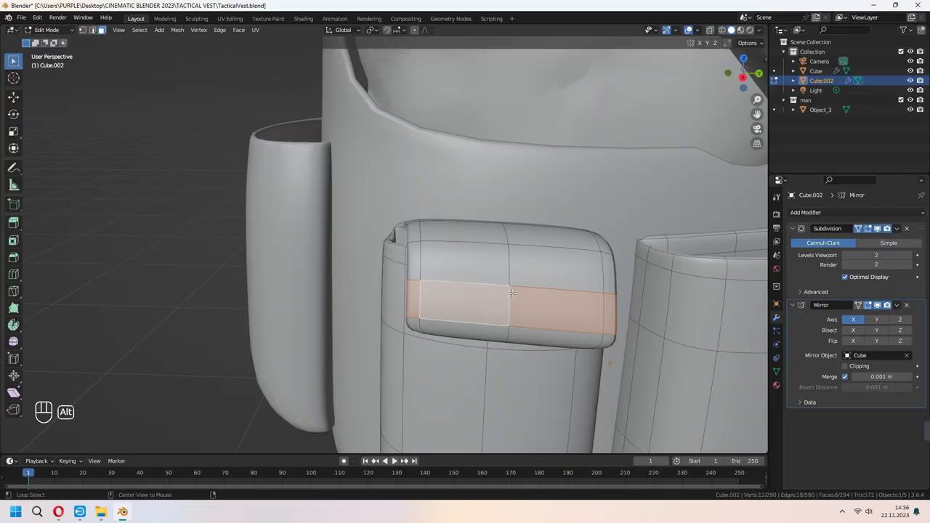
{"action": "left_click", "coordinate": [511, 266], "text": "alt+shift"}
{"action": "left_click", "coordinate": [505, 333], "text": "alt+shift"}
{"action": "key", "text": "KP_3"}
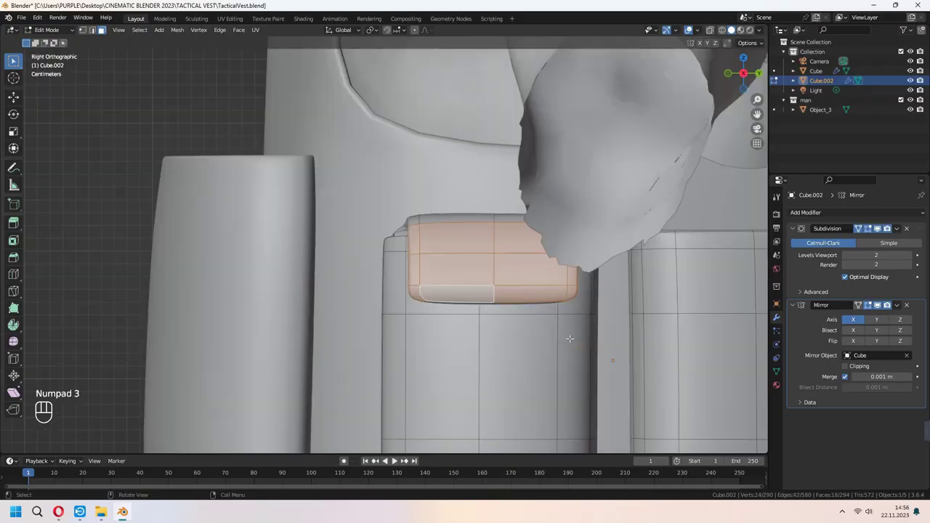
{"action": "key", "text": "g"}
{"action": "key", "text": "s"}
{"action": "left_click", "coordinate": [611, 320]}
{"action": "middle_click_drag", "start_coordinate": [498, 356], "coordinate": [519, 368]}
{"action": "key", "text": "Tab"}
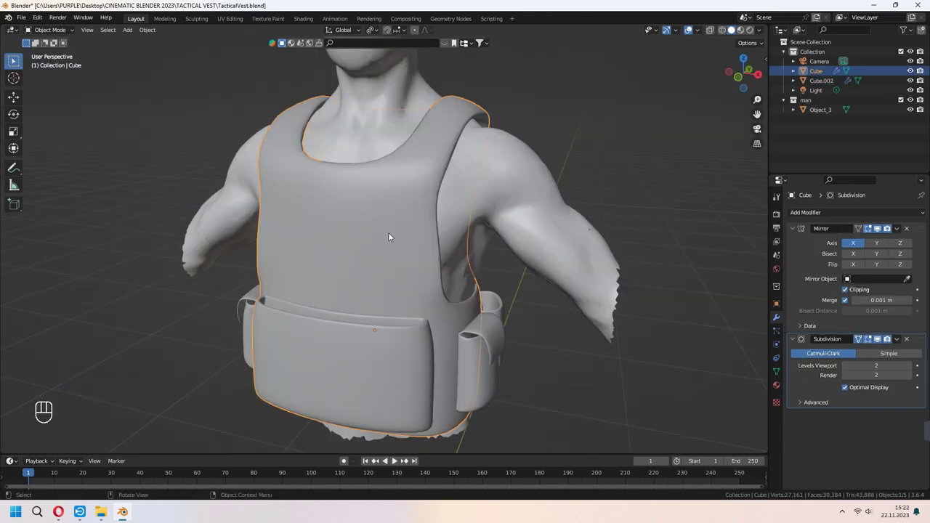
Step: Duplicate four chest faces of the vest above the front pouch and place the copy as a panel over the chest
{"action": "key", "text": "Tab"}
{"action": "scroll", "coordinate": [388, 232], "scroll_direction": "up", "scroll_amount": 2}
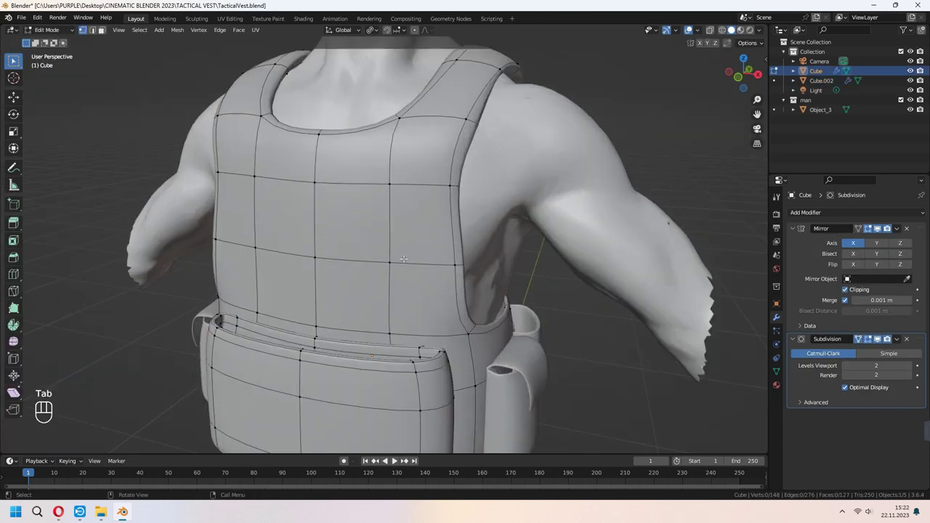
{"action": "middle_click_drag", "start_coordinate": [369, 238], "coordinate": [383, 242]}
{"action": "key", "text": "3"}
{"action": "left_click", "coordinate": [363, 233]}
{"action": "left_click", "coordinate": [410, 232], "text": "shift"}
{"action": "left_click", "coordinate": [406, 295], "text": "shift"}
{"action": "left_click", "coordinate": [335, 293], "text": "shift"}
{"action": "middle_click_drag", "start_coordinate": [534, 237], "coordinate": [482, 264]}
{"action": "key", "text": "shift+d"}
{"action": "left_click", "coordinate": [490, 244]}
{"action": "middle_click_drag", "start_coordinate": [482, 264], "coordinate": [494, 263]}
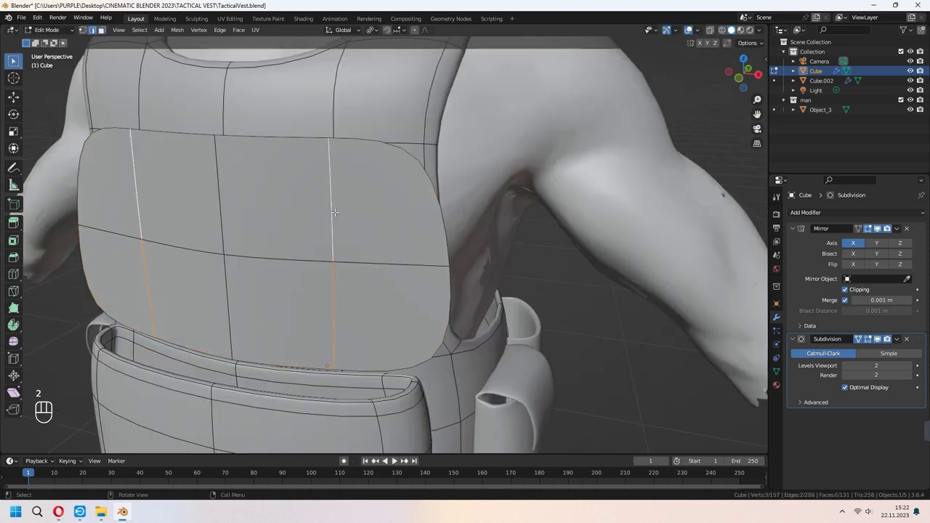
Step: Dissolve the chest panel's selected vertical edges and add horizontal loop cuts across its upper and lower halves
{"action": "key", "text": "x"}
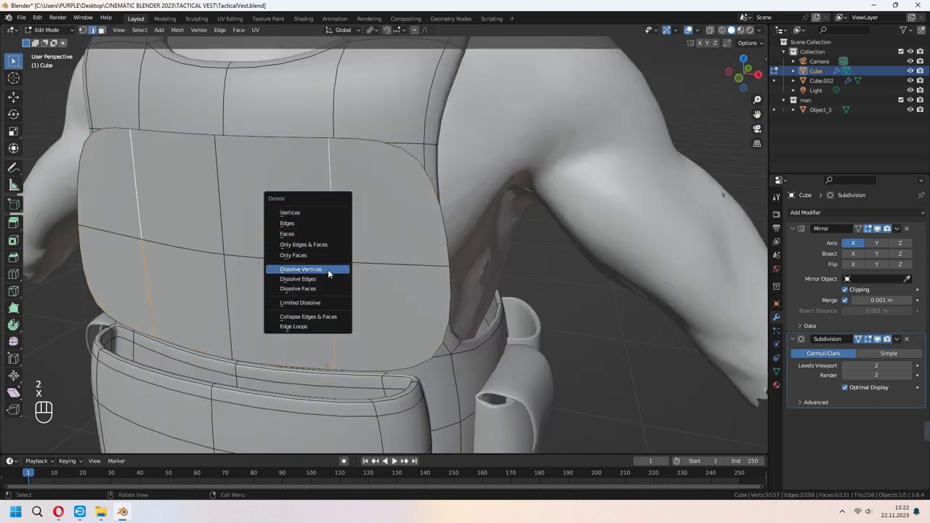
{"action": "left_click", "coordinate": [305, 279]}
{"action": "middle_click_drag", "start_coordinate": [305, 279], "coordinate": [425, 233]}
{"action": "key", "text": "ctrl+r"}
{"action": "left_click", "coordinate": [427, 237]}
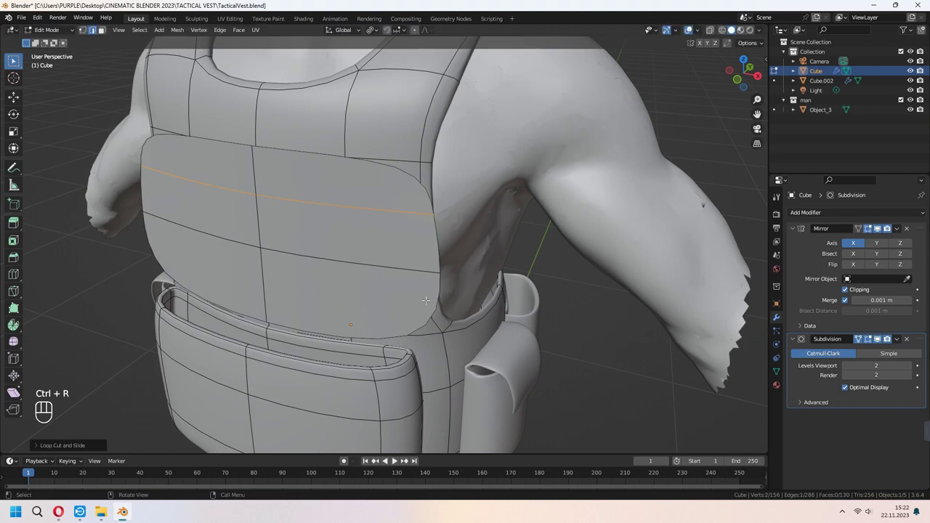
{"action": "left_click", "coordinate": [420, 310]}
Step: Turn the chest panel's three horizontal loops into narrow ridges by extruding them and fattening them outward along their normals
{"action": "middle_click_drag", "start_coordinate": [420, 310], "coordinate": [460, 319]}
{"action": "left_click", "coordinate": [345, 260], "text": "alt+shift"}
{"action": "left_click", "coordinate": [483, 290]}
{"action": "key", "text": "e"}
{"action": "key", "text": "alt+s"}
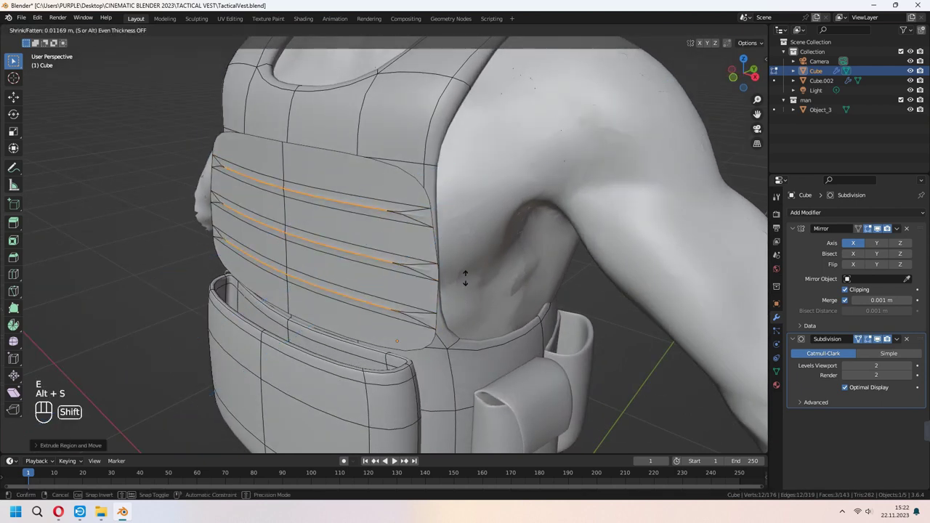
{"action": "left_click", "coordinate": [475, 245]}
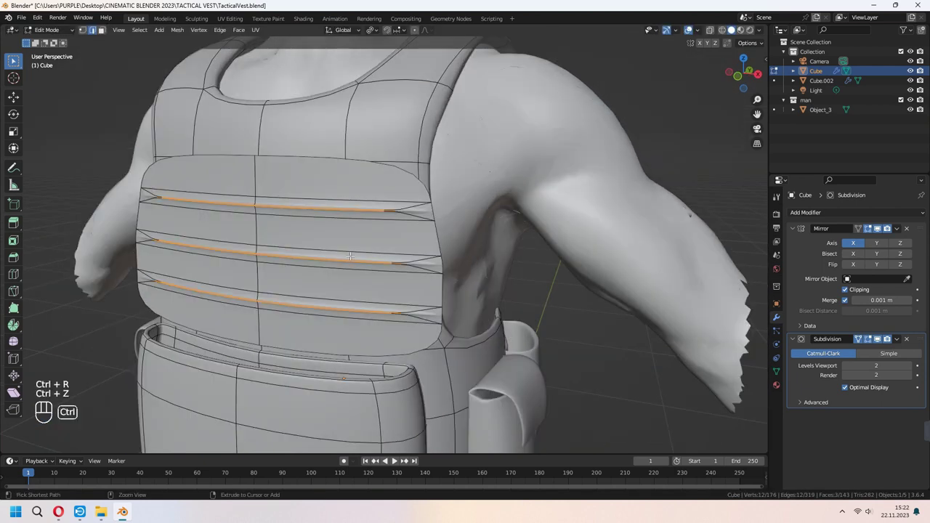
Step: Add a vertical loop cut through the chest panel and slide it toward the panel's outer side edge
{"action": "key", "text": "ctrl+r"}
{"action": "left_click", "coordinate": [344, 257]}
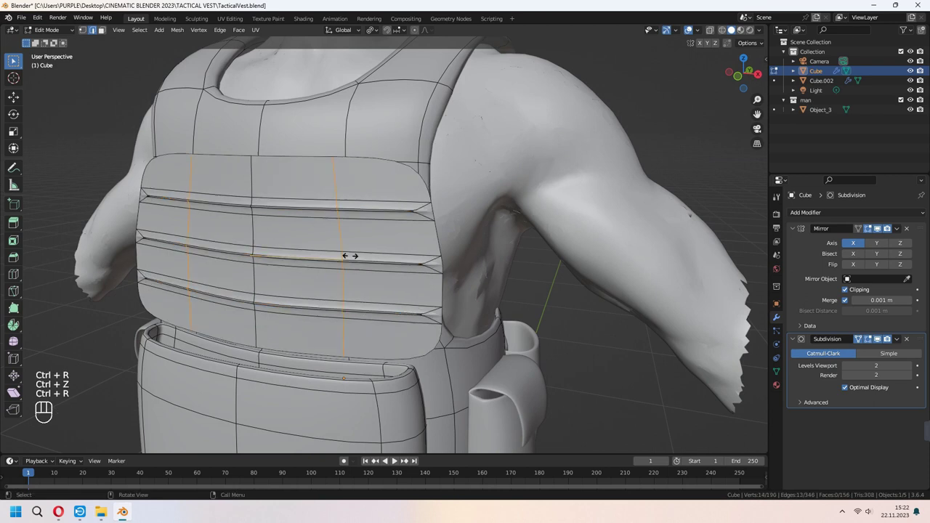
{"action": "left_click", "coordinate": [448, 263]}
{"action": "middle_click_drag", "start_coordinate": [445, 263], "coordinate": [400, 260]}
Step: Select the face loops along the chest panel's three horizontal ridges and scale them
{"action": "key", "text": "3"}
{"action": "left_click", "coordinate": [378, 256]}
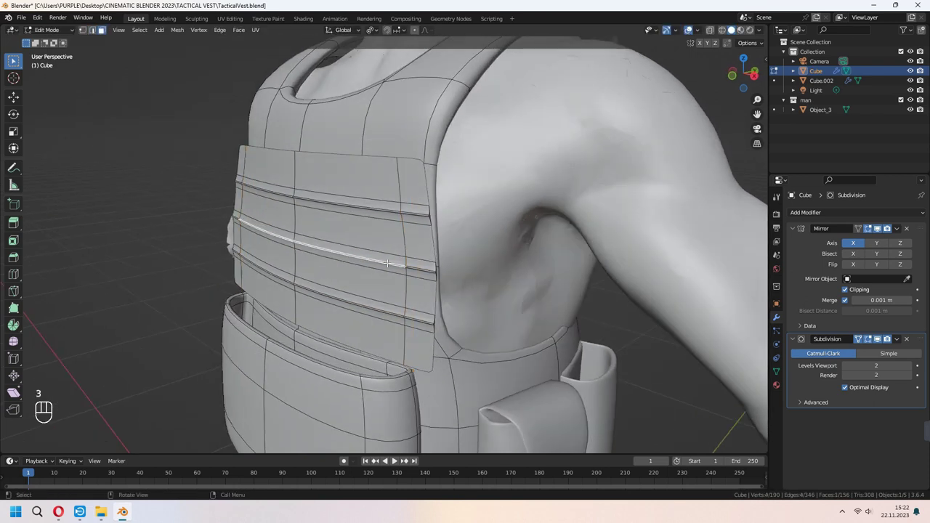
{"action": "scroll", "coordinate": [380, 251], "scroll_direction": "up", "scroll_amount": 2}
{"action": "left_click", "coordinate": [415, 277], "text": "alt"}
{"action": "mouse_move", "coordinate": [416, 216]}
{"action": "middle_mouse_down"}
{"action": "mouse_move", "coordinate": [322, 224]}
{"action": "mouse_move", "coordinate": [414, 220]}
{"action": "middle_mouse_up"}
{"action": "scroll", "coordinate": [418, 218], "scroll_direction": "up", "scroll_amount": 2}
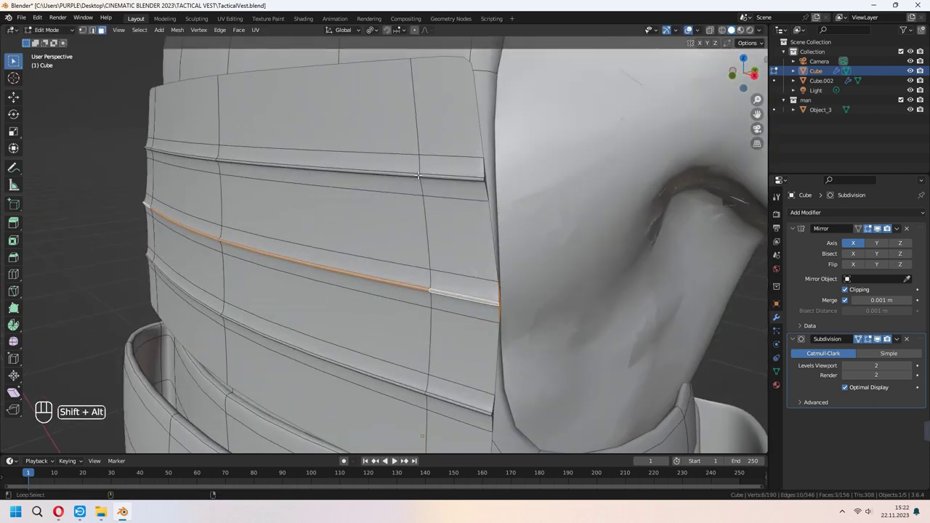
{"action": "left_click", "coordinate": [427, 166], "text": "alt+shift"}
{"action": "middle_click_drag", "start_coordinate": [441, 268], "coordinate": [431, 207], "text": "shift"}
{"action": "left_click", "coordinate": [391, 272], "text": "alt+shift"}
{"action": "scroll", "coordinate": [391, 272], "scroll_direction": "down", "scroll_amount": 3}
{"action": "middle_click_drag", "start_coordinate": [391, 272], "coordinate": [486, 288]}
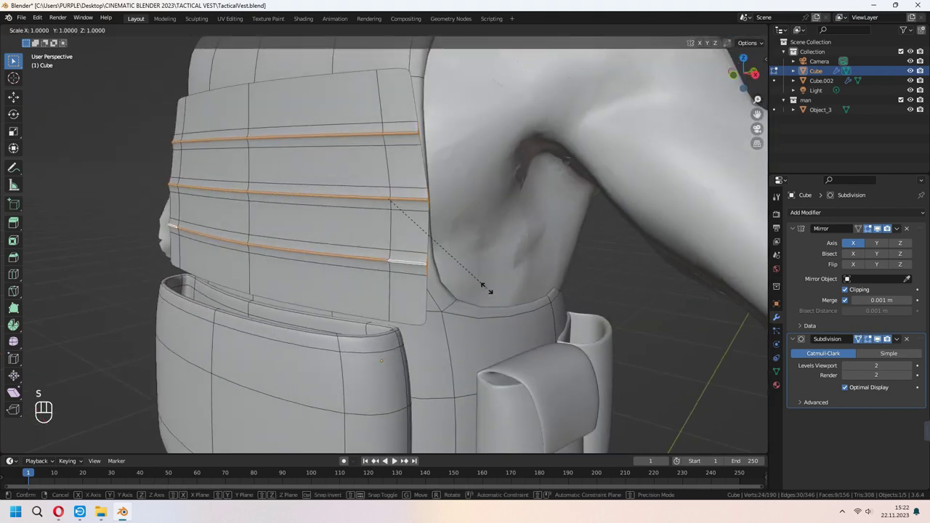
{"action": "left_click", "coordinate": [87, 62]}
Step: Separate the ridged chest panel into its own object and move it forward along Y from the vest's front
{"action": "key", "text": "p"}
{"action": "key", "text": "Tab"}
{"action": "left_click", "coordinate": [387, 158]}
{"action": "middle_click_drag", "start_coordinate": [465, 211], "coordinate": [443, 164]}
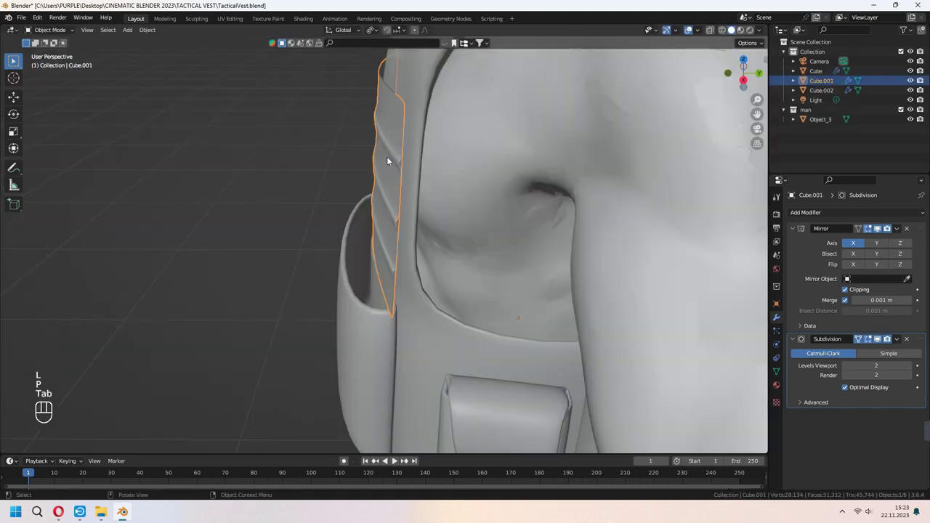
{"action": "key", "text": "g"}
{"action": "key", "text": "y"}
{"action": "left_click", "coordinate": [356, 156]}
{"action": "middle_click_drag", "start_coordinate": [443, 164], "coordinate": [482, 149]}
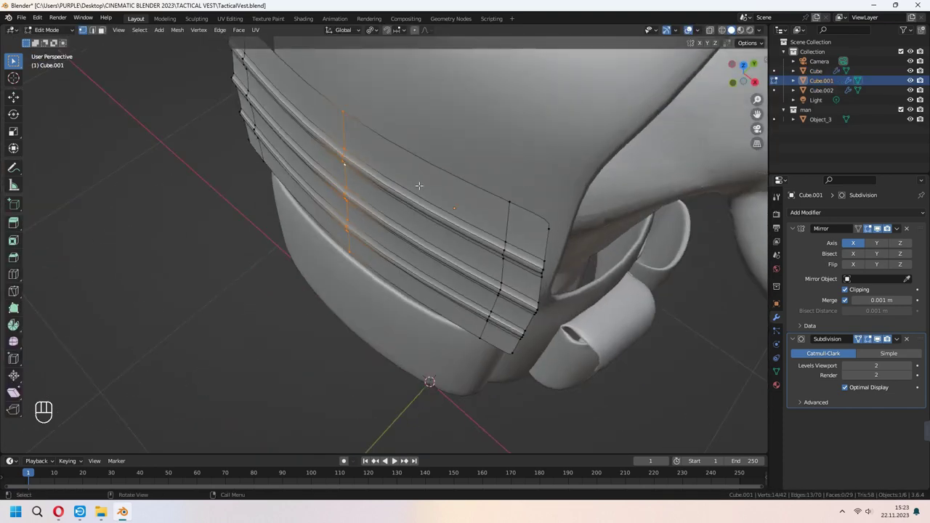
Step: Move the chest panel's selected vertical edge loop along Y and scale the whole panel along X
{"action": "key", "text": "g"}
{"action": "key", "text": "y"}
{"action": "left_click", "coordinate": [385, 190]}
{"action": "key", "text": "Tab"}
{"action": "key", "text": "s"}
{"action": "key", "text": "x"}
{"action": "left_click", "coordinate": [543, 210]}
Step: Move the chest panel object along Y so it sits against the vest's front
{"action": "key", "text": "Tab"}
{"action": "key", "text": "a"}
{"action": "key", "text": "Tab"}
{"action": "key", "text": "g"}
{"action": "key", "text": "y"}
{"action": "middle_click_drag", "start_coordinate": [543, 210], "coordinate": [500, 242]}
{"action": "left_click", "coordinate": [513, 245]}
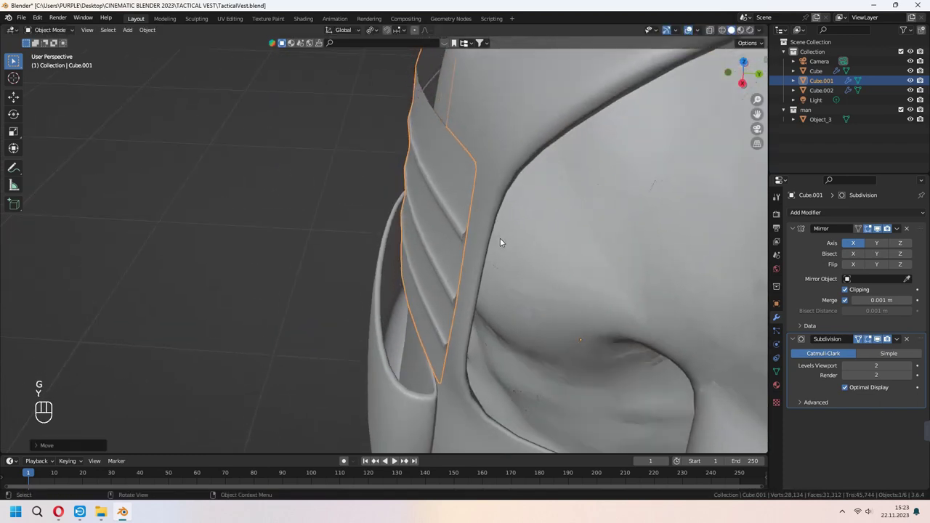
Step: Extrude all faces of the chest panel to give the panel thickness
{"action": "key", "text": "Tab"}
{"action": "key", "text": "a"}
{"action": "key", "text": "e"}
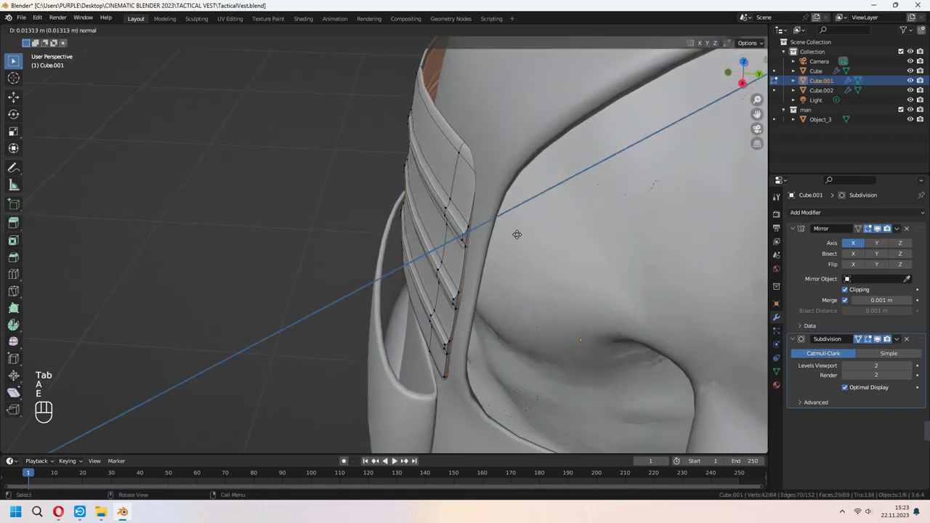
{"action": "left_click", "coordinate": [532, 233]}
{"action": "middle_click_drag", "start_coordinate": [532, 233], "coordinate": [560, 207]}
{"action": "middle_click_drag", "start_coordinate": [559, 207], "coordinate": [581, 211], "text": "shift"}
Step: Add a horizontal loop cut to the chest panel's topmost section and slide it toward the upper edge
{"action": "key", "text": "Tab"}
{"action": "key", "text": "Tab"}
{"action": "key", "text": "ctrl+r"}
{"action": "left_click", "coordinate": [461, 211]}
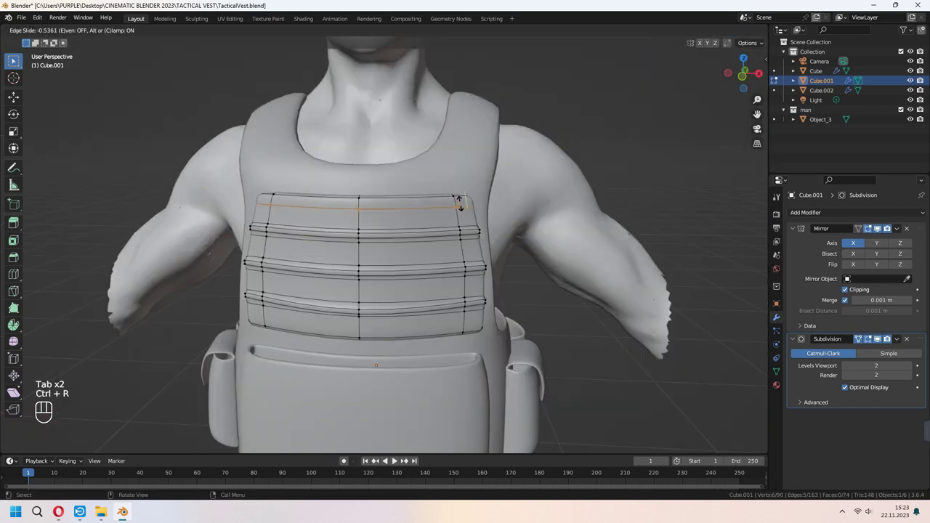
{"action": "left_click", "coordinate": [459, 204]}
{"action": "key", "text": "Tab"}
{"action": "middle_click_drag", "start_coordinate": [519, 262], "coordinate": [446, 276]}
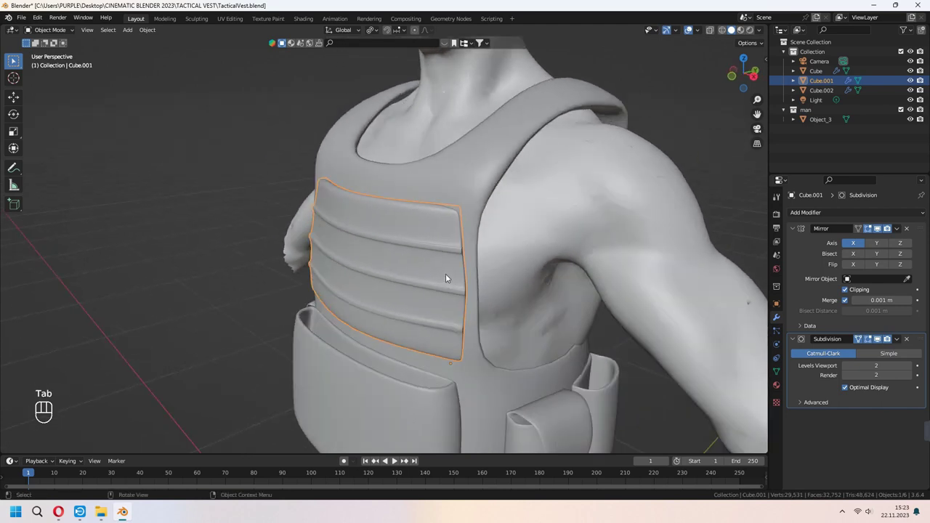
Step: Duplicate the outer faces of the vest's front pouch and move the copy forward along Y
{"action": "left_click", "coordinate": [470, 326]}
{"action": "key", "text": "Tab"}
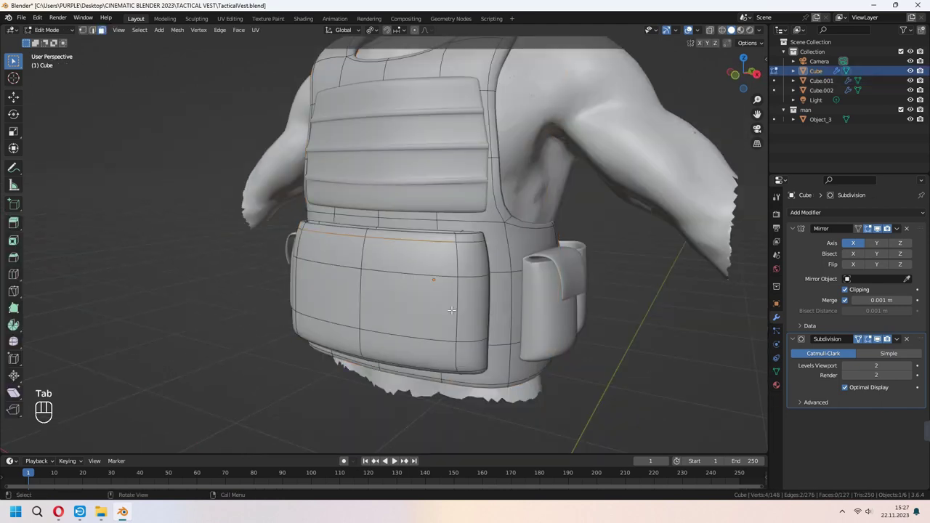
{"action": "scroll", "coordinate": [470, 326], "scroll_direction": "up", "scroll_amount": 2}
{"action": "middle_click_drag", "start_coordinate": [469, 326], "coordinate": [463, 294]}
{"action": "scroll", "coordinate": [464, 294], "scroll_direction": "down", "scroll_amount": 1}
{"action": "key", "text": "3"}
{"action": "left_click", "coordinate": [408, 274]}
{"action": "left_click", "coordinate": [392, 220], "text": "shift"}
{"action": "left_click", "coordinate": [376, 329], "text": "shift"}
{"action": "left_click", "coordinate": [455, 272], "text": "shift"}
{"action": "left_click", "coordinate": [447, 227], "text": "shift"}
{"action": "middle_click_drag", "start_coordinate": [447, 228], "coordinate": [482, 316]}
{"action": "key", "text": "shift+d"}
{"action": "key", "text": "y"}
{"action": "left_click", "coordinate": [440, 328]}
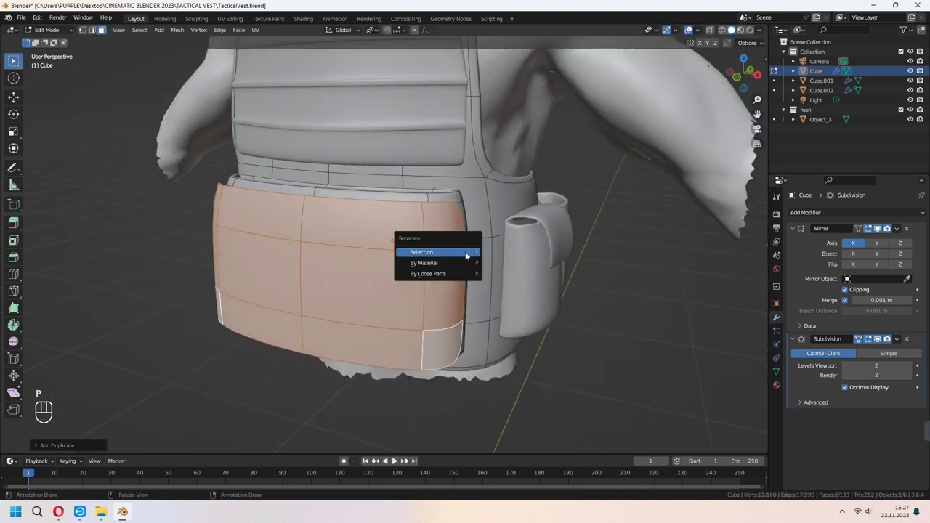
Step: Separate the duplicated pouch faces into their own object and apply its Mirror modifier
{"action": "left_click", "coordinate": [465, 251]}
{"action": "key", "text": "Tab"}
{"action": "left_click", "coordinate": [415, 268]}
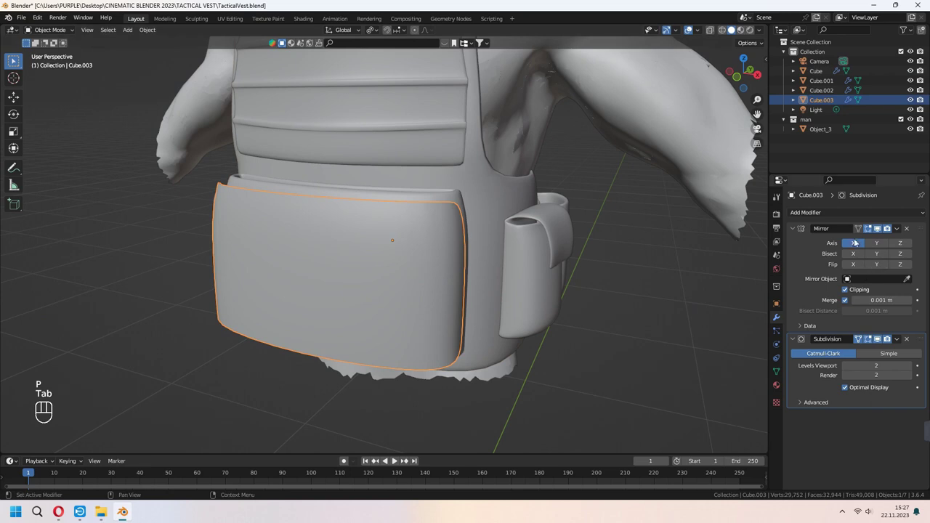
{"action": "left_click", "coordinate": [896, 228]}
{"action": "left_click", "coordinate": [861, 240]}
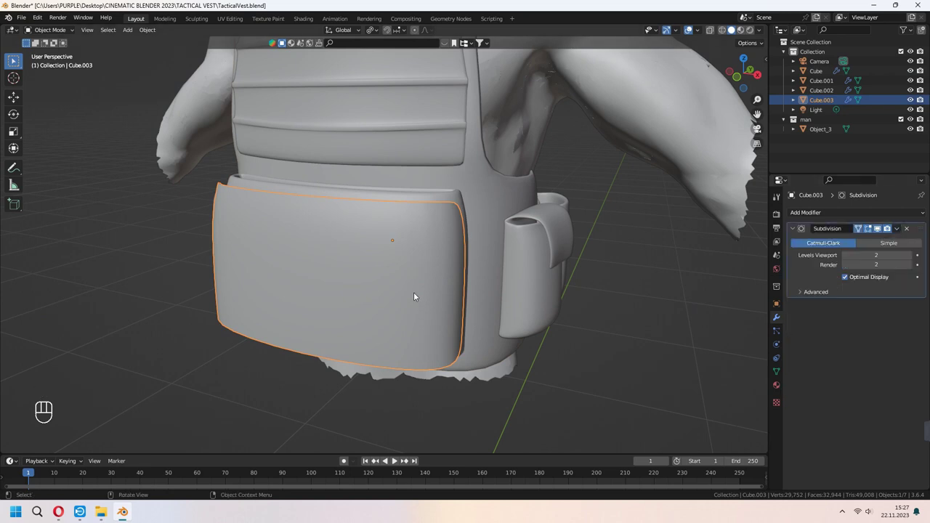
Step: Apply the new pouch panel's object transform and set its origin to its geometry
{"action": "scroll", "coordinate": [413, 292], "scroll_direction": "up", "scroll_amount": 2}
{"action": "key", "text": "ctrl+a"}
{"action": "left_click", "coordinate": [411, 298]}
{"action": "right_click", "coordinate": [411, 298]}
{"action": "mouse_move", "coordinate": [411, 298]}
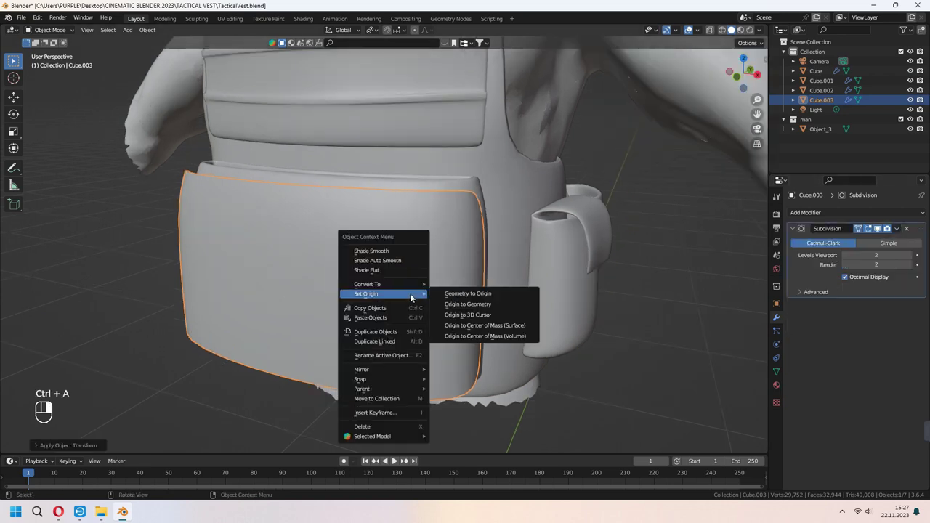
{"action": "left_click", "coordinate": [460, 305]}
Step: Add centered horizontal loop cuts through the four face rows of the duplicated front pouch panel
{"action": "middle_click_drag", "start_coordinate": [460, 305], "coordinate": [444, 266]}
{"action": "key", "text": "Tab"}
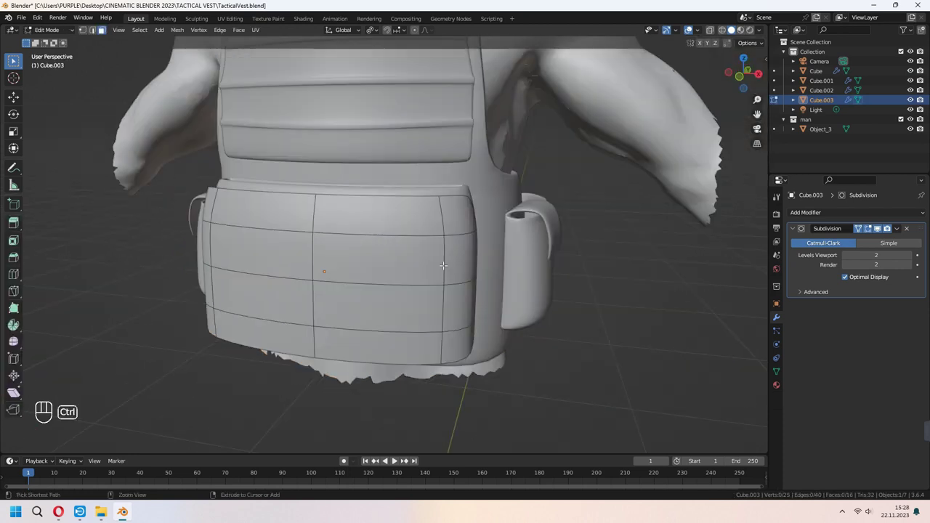
{"action": "key", "text": "ctrl+r"}
{"action": "left_click", "coordinate": [444, 266]}
{"action": "right_click", "coordinate": [444, 269]}
{"action": "key", "text": "ctrl+r"}
{"action": "left_click", "coordinate": [443, 315]}
{"action": "right_click", "coordinate": [443, 313]}
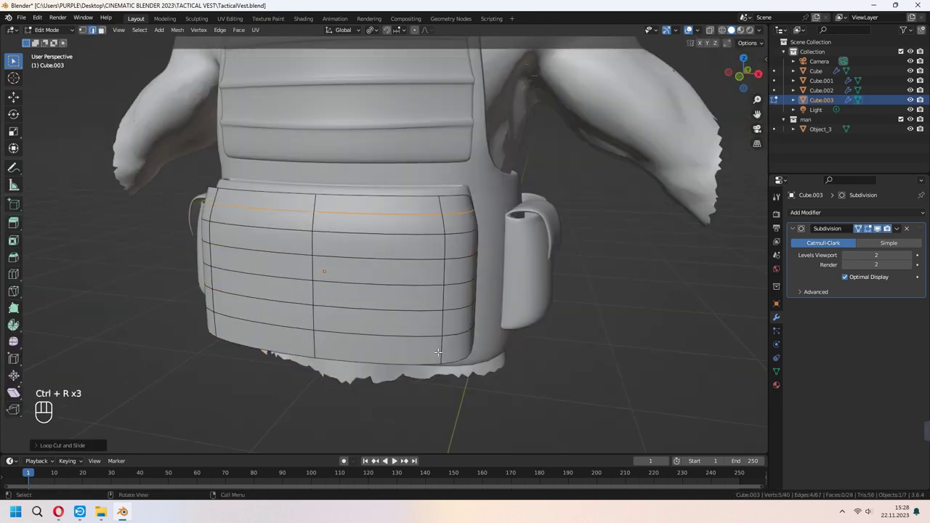
{"action": "middle_click_drag", "start_coordinate": [438, 352], "coordinate": [433, 220]}
Step: Split off every second horizontal face strip of the pouch panel and separate those strips into their own object
{"action": "key", "text": "3"}
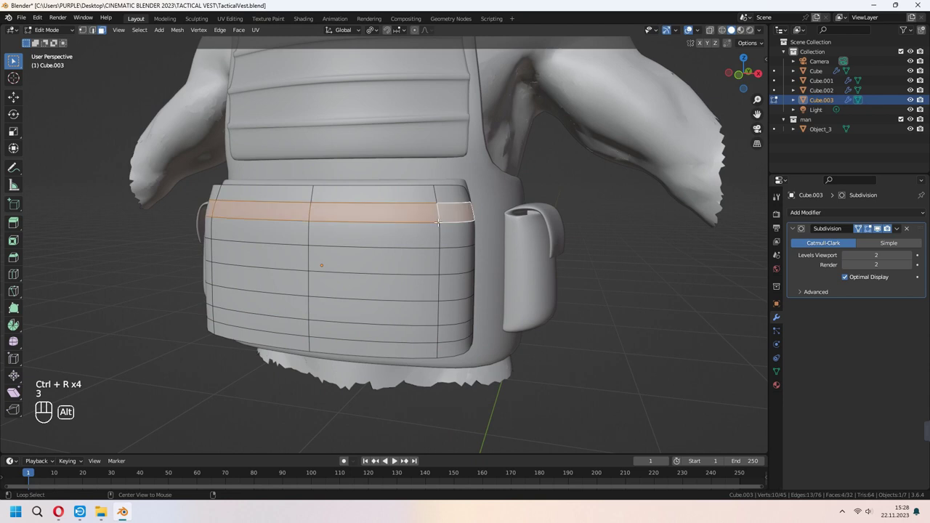
{"action": "left_click", "coordinate": [436, 351], "text": "alt+shift"}
{"action": "middle_click_drag", "start_coordinate": [437, 351], "coordinate": [439, 324]}
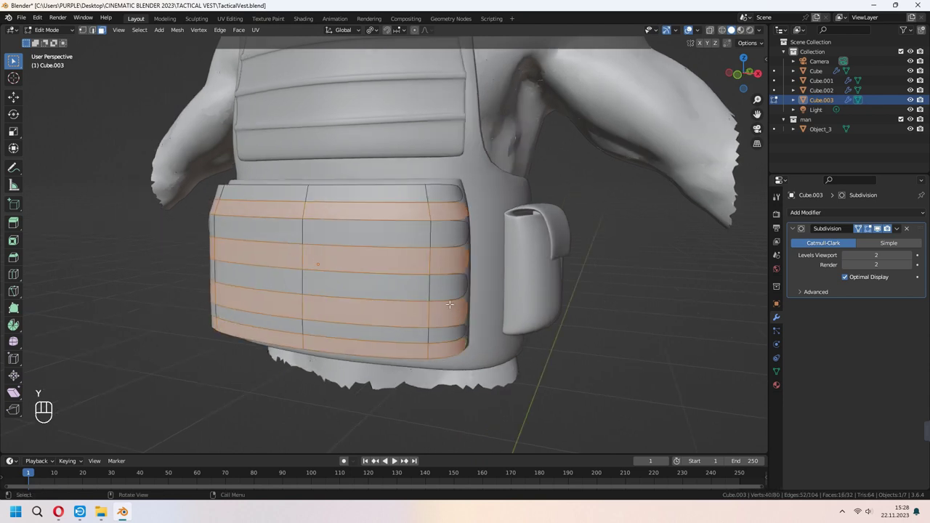
{"action": "key", "text": "g"}
{"action": "left_click", "coordinate": [402, 286]}
{"action": "left_click", "coordinate": [459, 280]}
{"action": "key", "text": "Tab"}
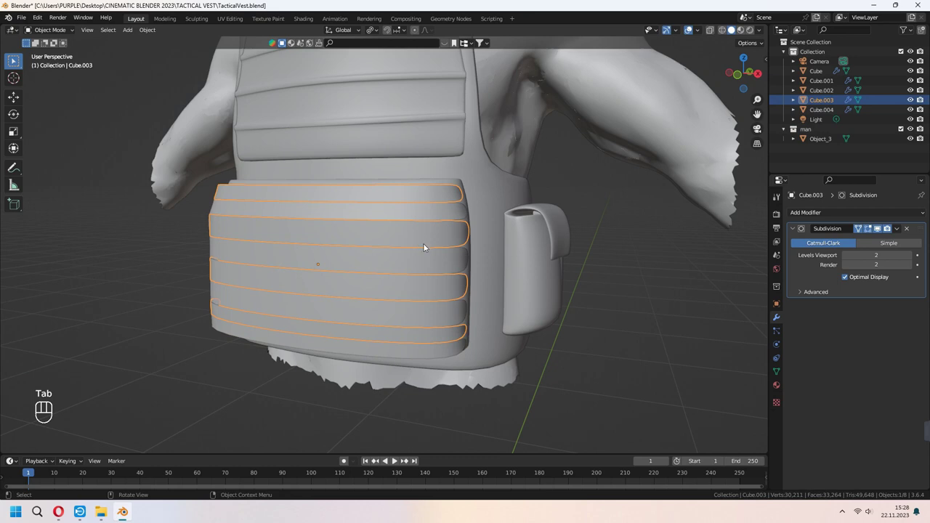
Step: Delete the separated strips object and move the remaining strips along Y toward the front pouch
{"action": "left_click", "coordinate": [430, 265]}
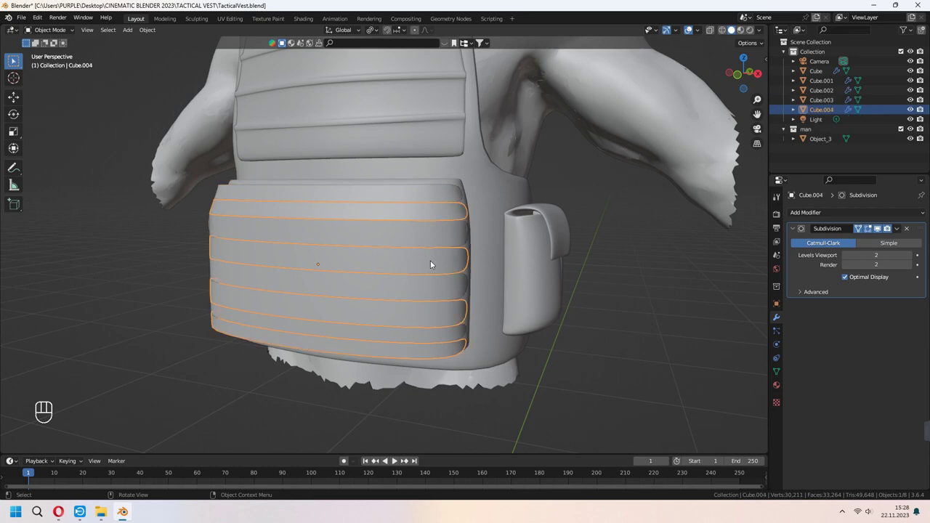
{"action": "key", "text": "h"}
{"action": "left_click", "coordinate": [395, 236]}
{"action": "scroll", "coordinate": [434, 292], "scroll_direction": "up", "scroll_amount": 2}
{"action": "middle_click_drag", "start_coordinate": [434, 293], "coordinate": [391, 313]}
Step: Change the transform pivot point and extrude all the front pouch strips to give them thickness
{"action": "key", "text": "Tab"}
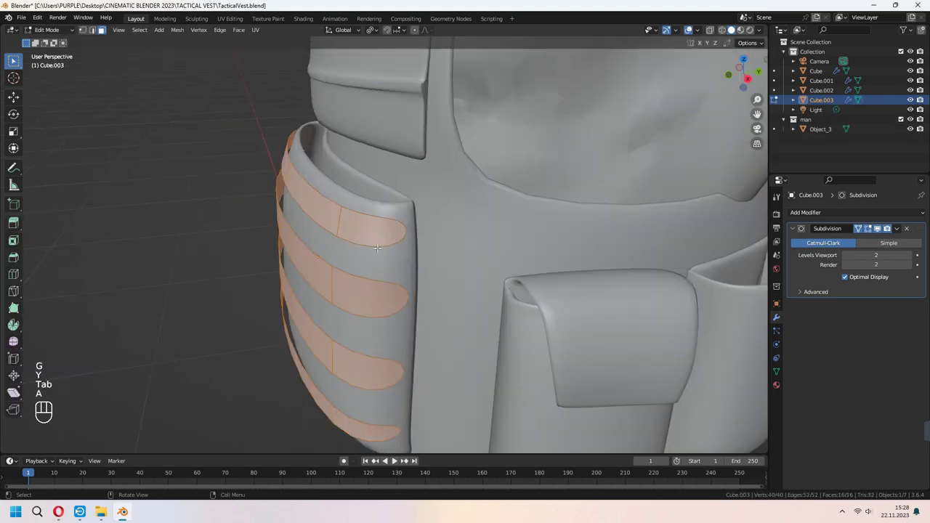
{"action": "key", "text": "ctrl+z"}
{"action": "left_click", "coordinate": [371, 29]}
{"action": "left_click", "coordinate": [396, 74]}
{"action": "middle_click_drag", "start_coordinate": [408, 145], "coordinate": [391, 137]}
{"action": "middle_click_drag", "start_coordinate": [393, 192], "coordinate": [382, 219]}
{"action": "key", "text": "e"}
{"action": "key", "text": "y"}
{"action": "left_click", "coordinate": [391, 216]}
Step: Add a horizontal loop cut to the second strip from the top and slide it toward the strip's upper edge
{"action": "middle_click_drag", "start_coordinate": [391, 217], "coordinate": [420, 246]}
{"action": "key", "text": "ctrl+r"}
{"action": "key", "text": "ctrl+r"}
{"action": "left_click", "coordinate": [431, 234]}
{"action": "left_click", "coordinate": [431, 222]}
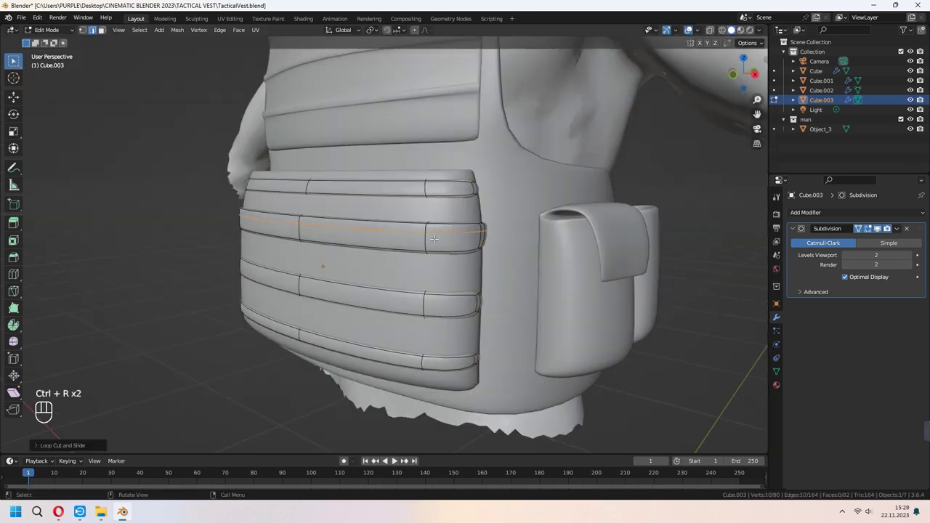
Step: Add further horizontal loop cuts near the upper and lower edges of the front pouch strips
{"action": "key", "text": "ctrl+r"}
{"action": "key", "text": "ctrl+r"}
{"action": "key", "text": "ctrl+r"}
{"action": "left_click", "coordinate": [423, 190]}
{"action": "left_click", "coordinate": [423, 197]}
{"action": "key", "text": "ctrl+r"}
{"action": "left_click", "coordinate": [422, 306]}
{"action": "left_click", "coordinate": [422, 300]}
{"action": "key", "text": "ctrl+r"}
{"action": "left_click", "coordinate": [421, 307]}
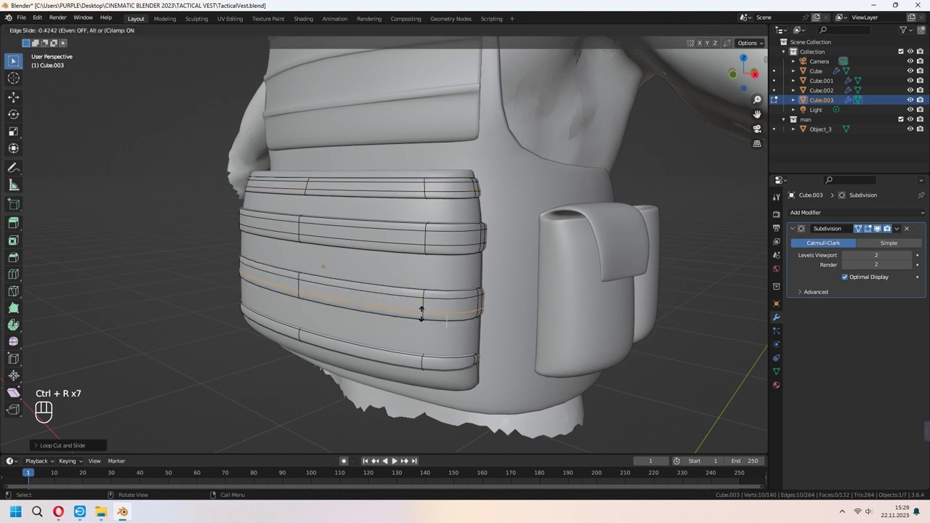
{"action": "left_click", "coordinate": [421, 365]}
{"action": "key", "text": "Tab"}
Step: Duplicate the outer faces of the rear side pouch and move the copy outward along X
{"action": "middle_click_drag", "start_coordinate": [421, 364], "coordinate": [502, 315]}
{"action": "left_click", "coordinate": [546, 324]}
{"action": "key", "text": "Tab"}
{"action": "scroll", "coordinate": [547, 324], "scroll_direction": "up", "scroll_amount": 3}
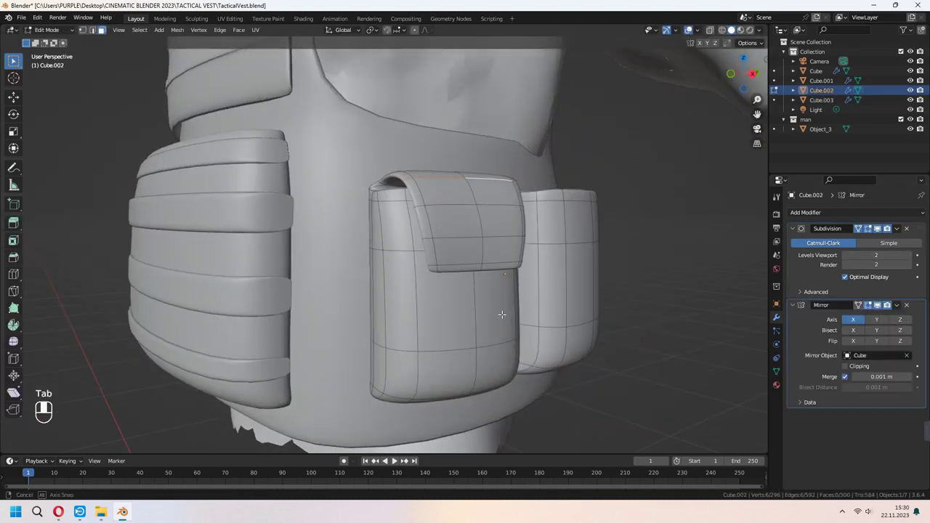
{"action": "middle_click_drag", "start_coordinate": [563, 347], "coordinate": [470, 362]}
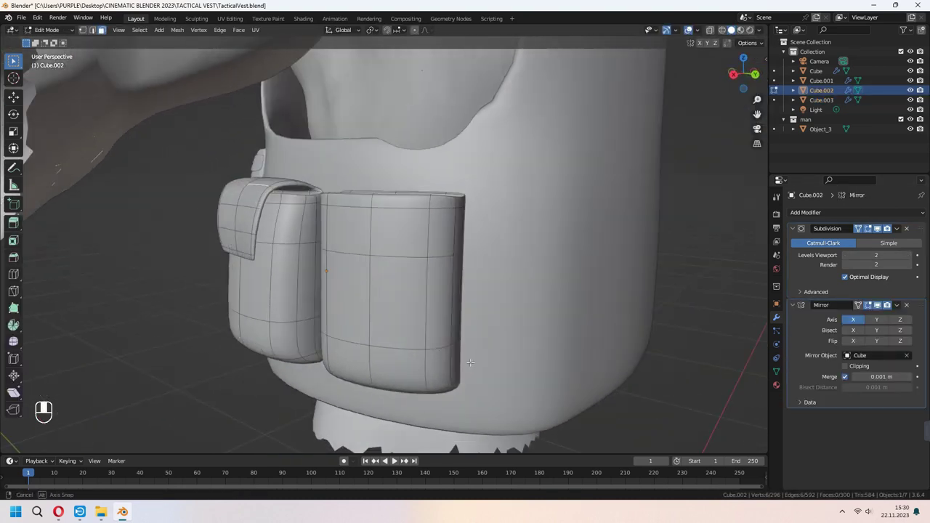
{"action": "left_click", "coordinate": [426, 303]}
{"action": "left_click", "coordinate": [429, 237], "text": "alt+shift"}
{"action": "middle_click_drag", "start_coordinate": [429, 237], "coordinate": [496, 329]}
{"action": "key", "text": "shift+d"}
{"action": "key", "text": "y"}
{"action": "key", "text": "x"}
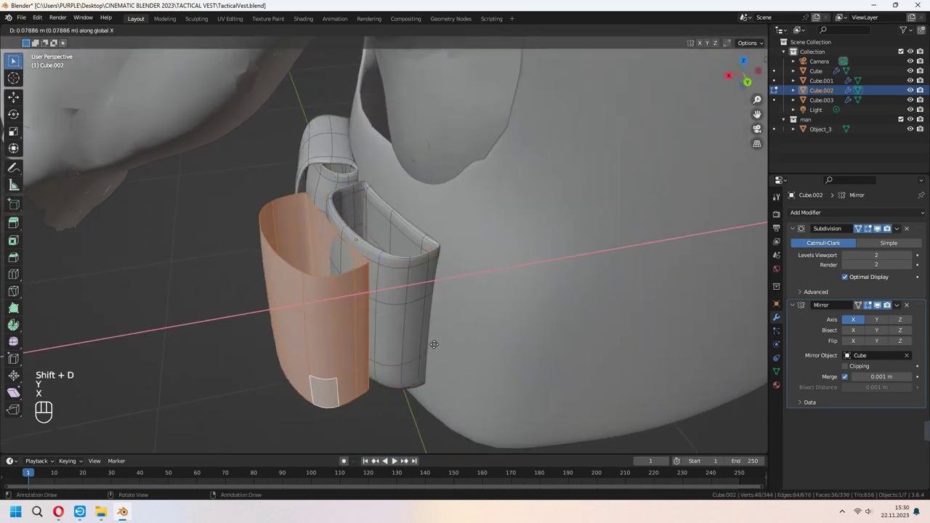
{"action": "middle_click_drag", "start_coordinate": [410, 346], "coordinate": [380, 322]}
Step: Delete one vertical face loop from the duplicated side pouch faces
{"action": "middle_click_drag", "start_coordinate": [313, 284], "coordinate": [492, 282]}
{"action": "left_click", "coordinate": [355, 293], "text": "alt"}
{"action": "key", "text": "x"}
{"action": "left_click", "coordinate": [473, 312]}
Step: Add horizontal loop cuts between the existing rows of the duplicated side pouch faces
{"action": "key", "text": "ctrl+r"}
{"action": "left_click", "coordinate": [491, 281]}
{"action": "key", "text": "ctrl+r"}
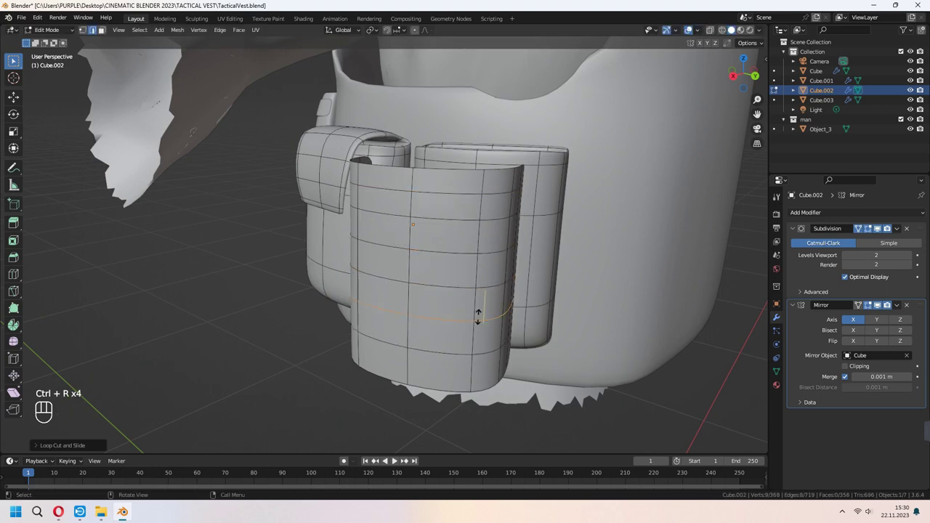
{"action": "middle_click_drag", "start_coordinate": [565, 274], "coordinate": [550, 280]}
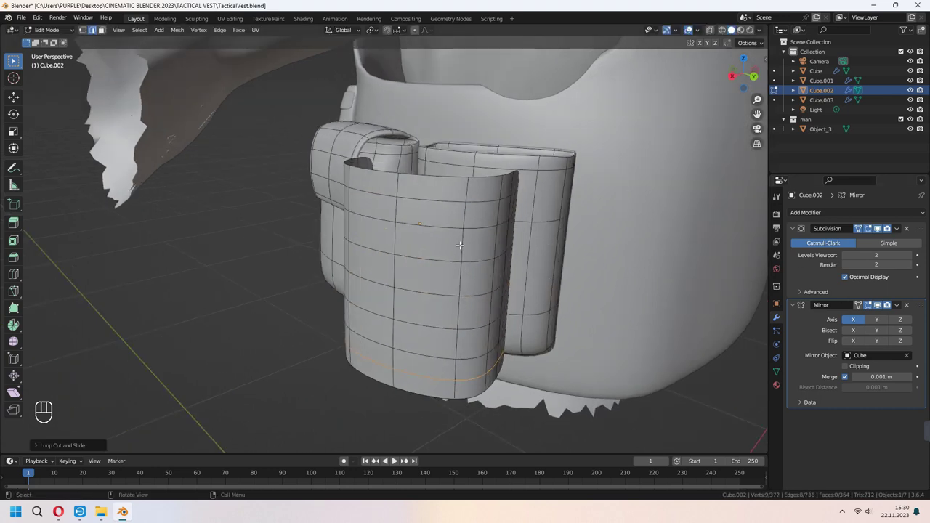
Step: Split off every second horizontal face loop of the duplicated side pouch faces and separate them into their own object
{"action": "left_click", "coordinate": [469, 278], "text": "alt+shift"}
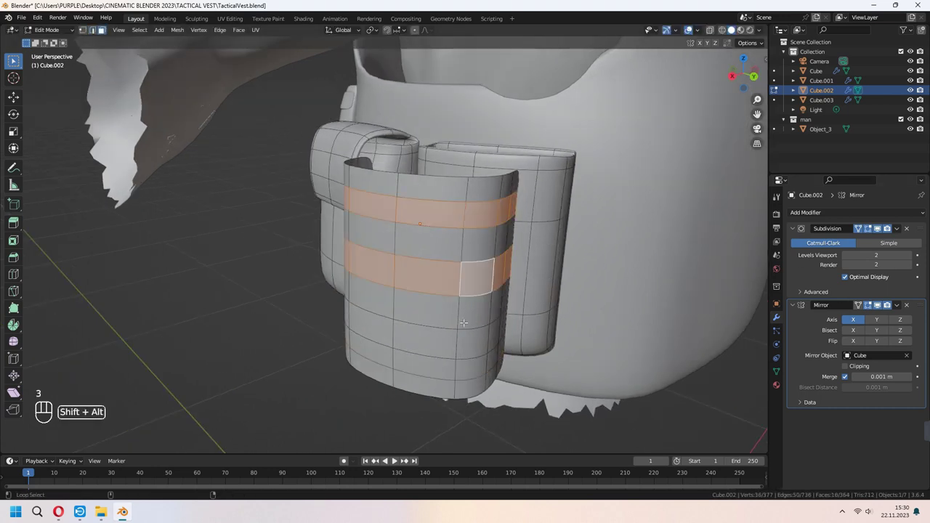
{"action": "left_click", "coordinate": [455, 391], "text": "alt+shift"}
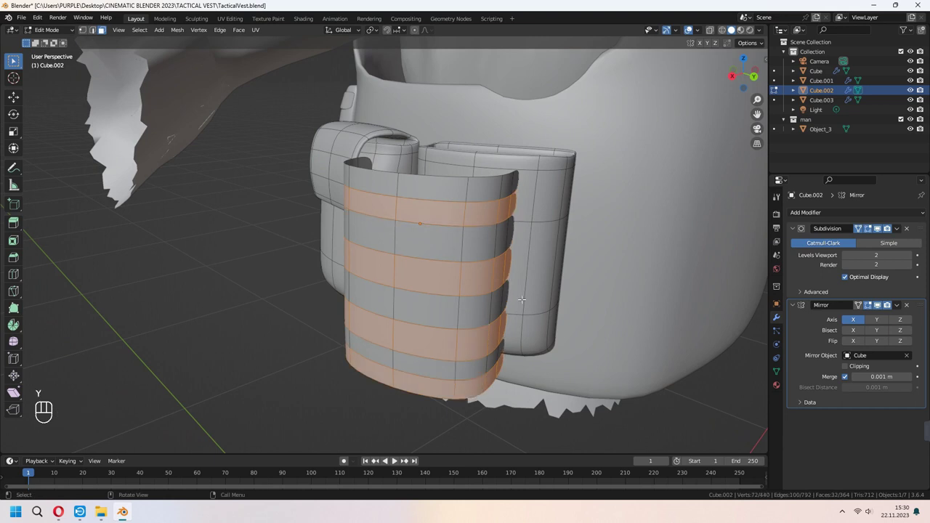
{"action": "key", "text": "p"}
{"action": "left_click", "coordinate": [494, 274]}
{"action": "key", "text": "Tab"}
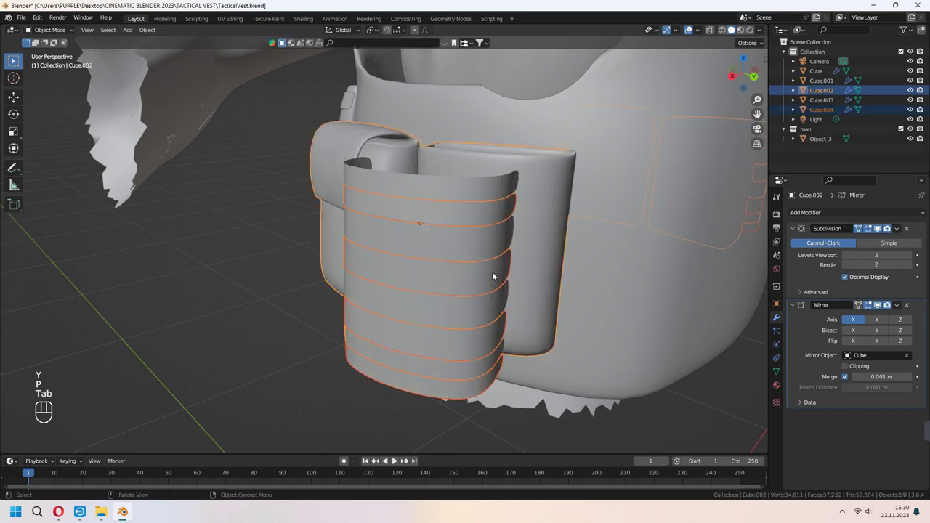
{"action": "left_click", "coordinate": [468, 247]}
{"action": "left_click", "coordinate": [440, 262]}
Step: Select the four remaining horizontal strips beside the side pouch and separate them from the pouch object
{"action": "key", "text": "Tab"}
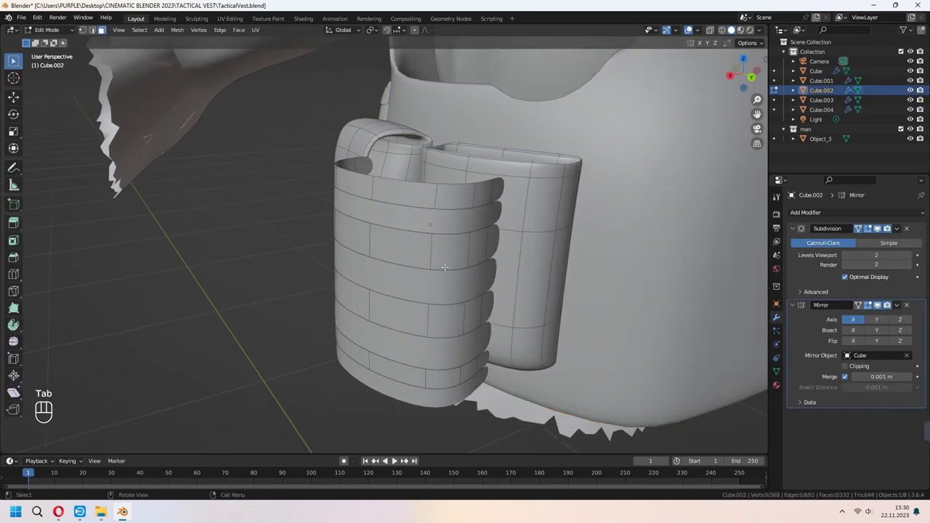
{"action": "left_click", "coordinate": [433, 256]}
{"action": "left_click", "coordinate": [433, 256], "text": "alt"}
{"action": "left_click", "coordinate": [437, 197], "text": "alt+shift"}
{"action": "left_click", "coordinate": [428, 316], "text": "alt+shift"}
{"action": "left_click", "coordinate": [428, 380], "text": "alt+shift"}
{"action": "key", "text": "p"}
{"action": "left_click", "coordinate": [429, 382]}
{"action": "key", "text": "Tab"}
Step: Delete one of the two separated strip sets beside the side pouch
{"action": "left_click", "coordinate": [427, 383]}
{"action": "middle_click_drag", "start_coordinate": [428, 379], "coordinate": [458, 322]}
{"action": "left_click", "coordinate": [449, 339]}
{"action": "left_click", "coordinate": [440, 224]}
{"action": "key", "text": "x"}
{"action": "left_click", "coordinate": [440, 226]}
Step: Shift the remaining strip set toward the side pouch, working from the top view in wireframe, and return to solid shading
{"action": "left_click", "coordinate": [443, 246]}
{"action": "middle_click_drag", "start_coordinate": [442, 247], "coordinate": [446, 313]}
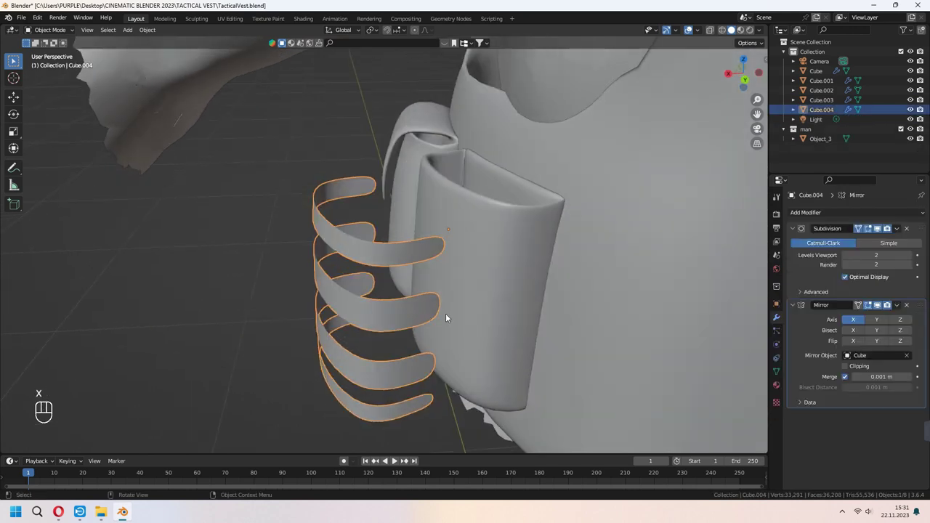
{"action": "key", "text": "KP_7"}
{"action": "scroll", "coordinate": [454, 158], "scroll_direction": "up", "scroll_amount": 2}
{"action": "left_click", "coordinate": [721, 30]}
{"action": "key", "text": "g"}
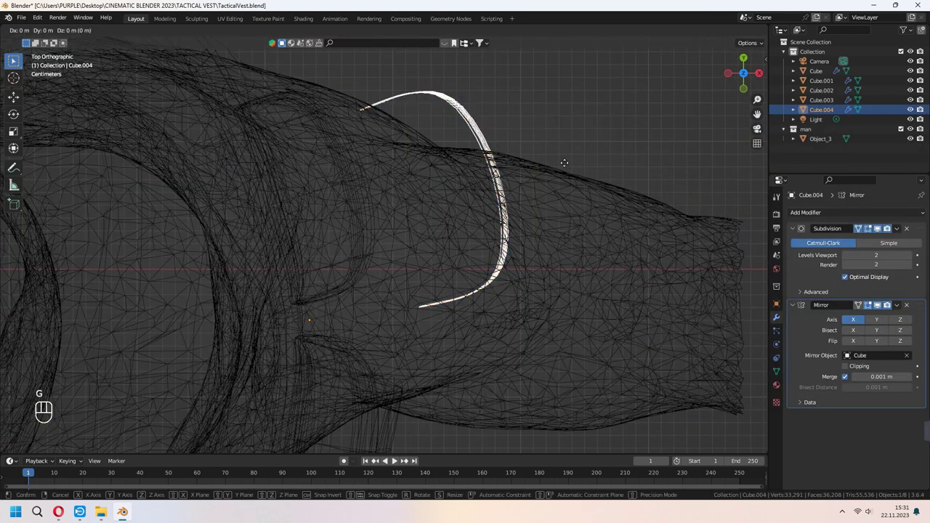
{"action": "left_click", "coordinate": [441, 157]}
{"action": "left_click", "coordinate": [731, 31]}
{"action": "left_click", "coordinate": [709, 31]}
Step: Adjust the strips' height along Z and shift them along their local X axis onto the side pouch
{"action": "middle_click_drag", "start_coordinate": [465, 291], "coordinate": [447, 222]}
{"action": "mouse_move", "coordinate": [447, 221]}
{"action": "middle_mouse_down", "text": "shift"}
{"action": "mouse_move", "coordinate": [431, 256]}
{"action": "mouse_move", "coordinate": [487, 283]}
{"action": "mouse_move", "coordinate": [520, 324]}
{"action": "mouse_move", "coordinate": [393, 246]}
{"action": "mouse_move", "coordinate": [514, 319]}
{"action": "mouse_move", "coordinate": [479, 324]}
{"action": "mouse_move", "coordinate": [546, 281]}
{"action": "mouse_move", "coordinate": [455, 228]}
{"action": "middle_mouse_up", "text": "shift"}
{"action": "key", "text": "g"}
{"action": "key", "text": "z"}
{"action": "left_click", "coordinate": [520, 325]}
{"action": "key", "text": "g"}
{"action": "key", "text": "x"}
{"action": "key", "text": "x"}
{"action": "left_click", "coordinate": [522, 326]}
Step: Fit the strips around the side pouch with moves along their local X axis and the global X and Y axes
{"action": "key", "text": "KP_7"}
{"action": "key", "text": "g"}
{"action": "key", "text": "x"}
{"action": "key", "text": "x"}
{"action": "left_click", "coordinate": [542, 319]}
{"action": "key", "text": "g"}
{"action": "key", "text": "x"}
{"action": "left_click", "coordinate": [490, 322]}
{"action": "key", "text": "g"}
{"action": "key", "text": "y"}
{"action": "left_click", "coordinate": [546, 280]}
Step: Extrude all strip faces on the side pouch and offset them with Shrink/Fatten by about -0.003 m to give them thickness
{"action": "key", "text": "Tab"}
{"action": "key", "text": "a"}
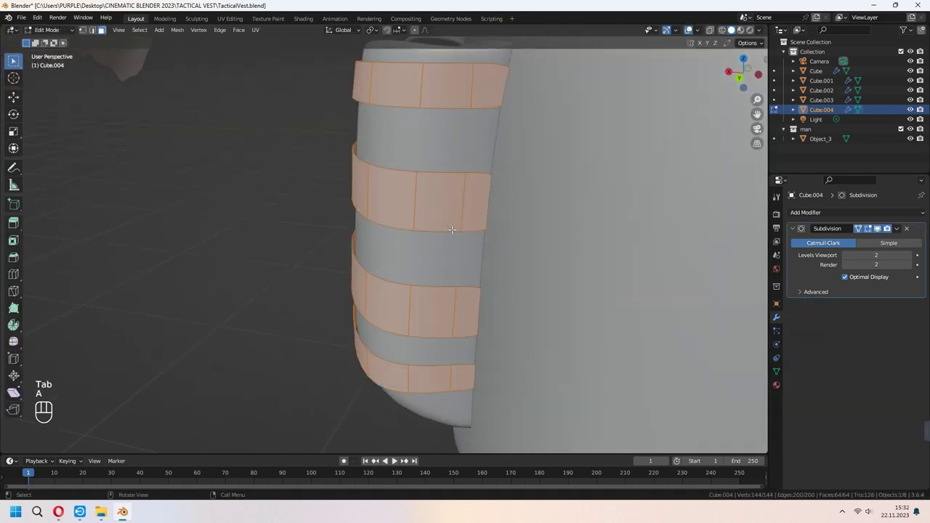
{"action": "key", "text": "e"}
{"action": "key", "text": "alt+s"}
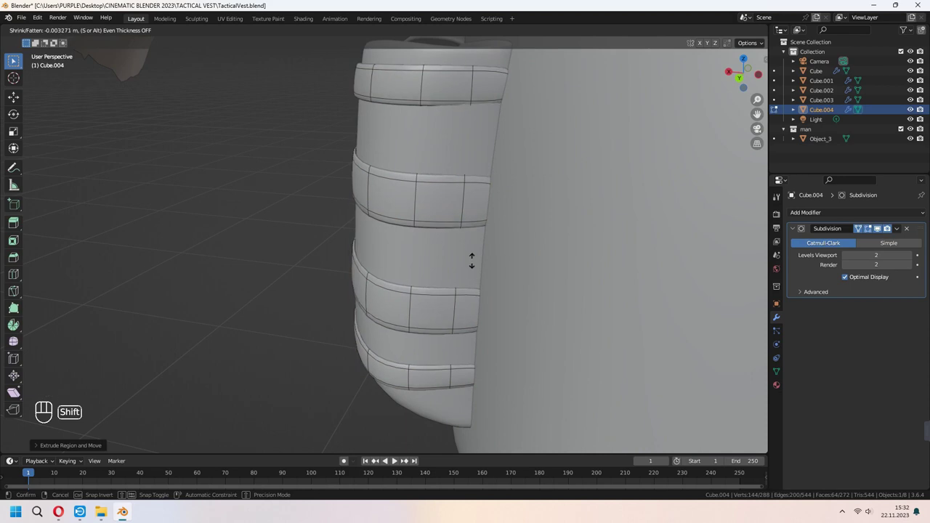
{"action": "left_click", "coordinate": [471, 260]}
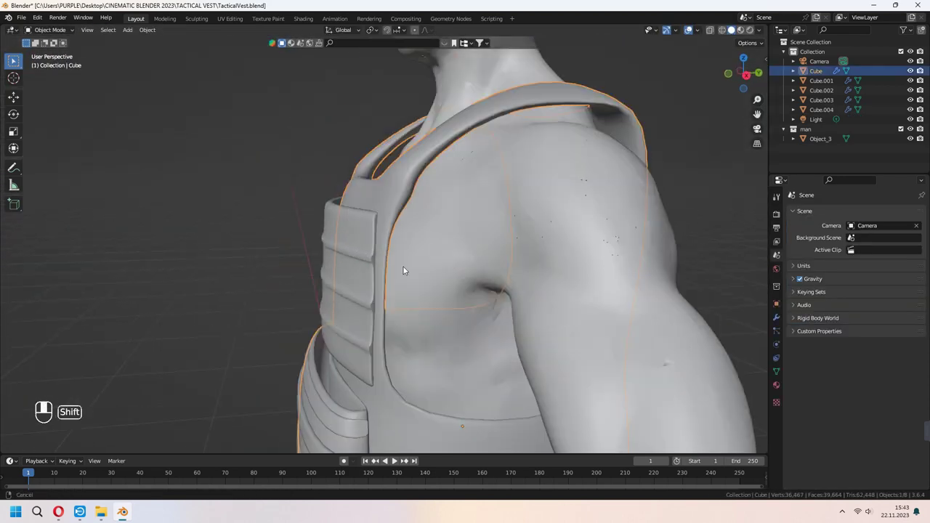
Step: Adjust the thickness of the vest's shoulder strap with Shrink/Fatten on a front face ring and on another ring over the shoulder
{"action": "key", "text": "Tab"}
{"action": "key", "text": "3"}
{"action": "key", "text": "alt+s"}
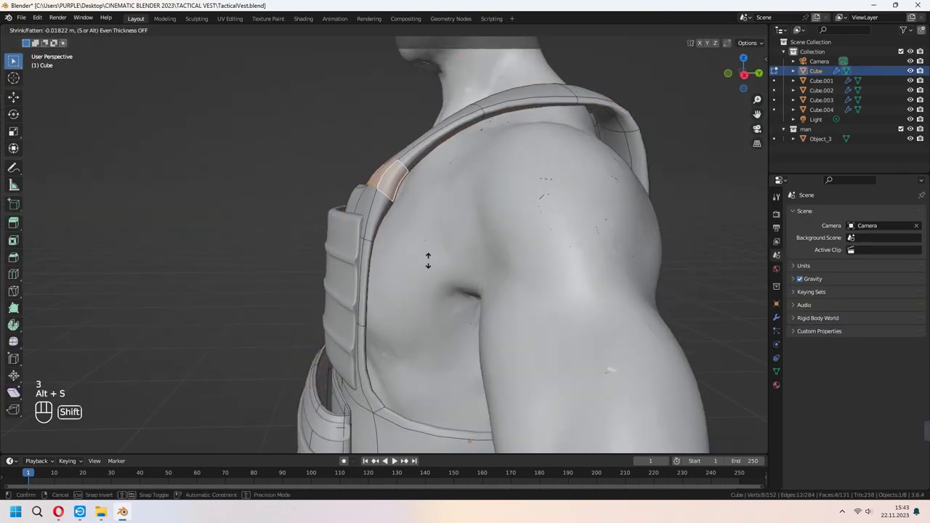
{"action": "left_click", "coordinate": [431, 54]}
{"action": "middle_click_drag", "start_coordinate": [596, 103], "coordinate": [568, 103]}
{"action": "left_click", "coordinate": [495, 96], "text": "alt"}
{"action": "key", "text": "alt+s"}
{"action": "key", "text": "Tab"}
Step: Delete the face ring joining the front of the shoulder strap to the chest section
{"action": "middle_click_drag", "start_coordinate": [465, 163], "coordinate": [491, 175]}
{"action": "key", "text": "Tab"}
{"action": "left_click", "coordinate": [485, 181], "text": "alt"}
{"action": "key", "text": "x"}
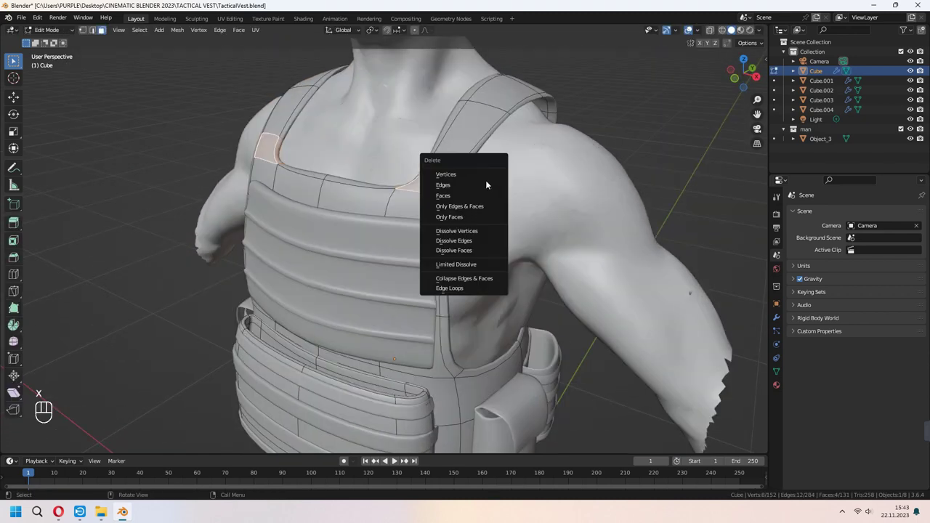
{"action": "left_click", "coordinate": [478, 196]}
Step: Fill the open hole at the top of the chest section where the strap was cut away
{"action": "scroll", "coordinate": [408, 210], "scroll_direction": "up", "scroll_amount": 5}
{"action": "middle_click", "coordinate": [408, 210], "text": "alt"}
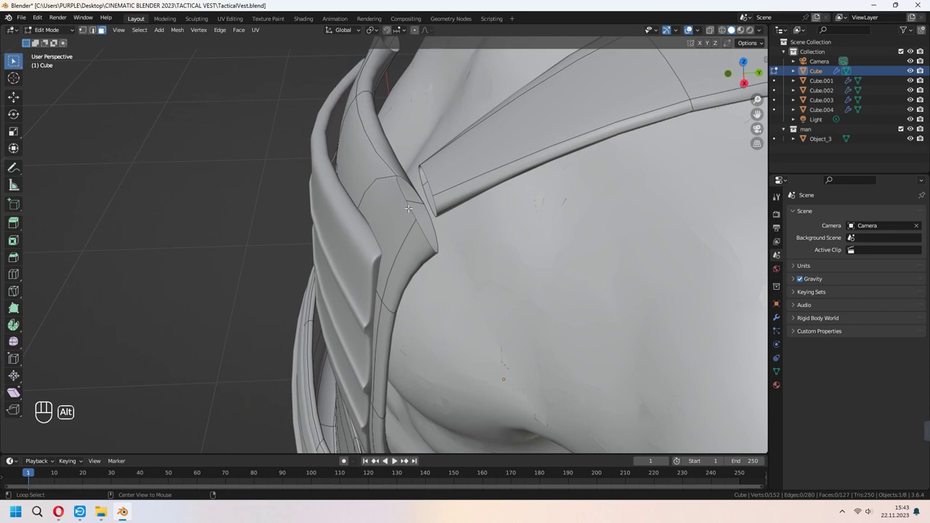
{"action": "key", "text": "f"}
Step: Rotate the shoulder strap's open front end in side view and move it down toward the top of the chest section
{"action": "middle_click_drag", "start_coordinate": [408, 209], "coordinate": [426, 226]}
{"action": "left_click", "coordinate": [393, 167], "text": "alt"}
{"action": "middle_click_drag", "start_coordinate": [393, 168], "coordinate": [345, 160]}
{"action": "key", "text": "KP_3"}
{"action": "key", "text": "r"}
{"action": "left_click", "coordinate": [426, 119]}
{"action": "key", "text": "g"}
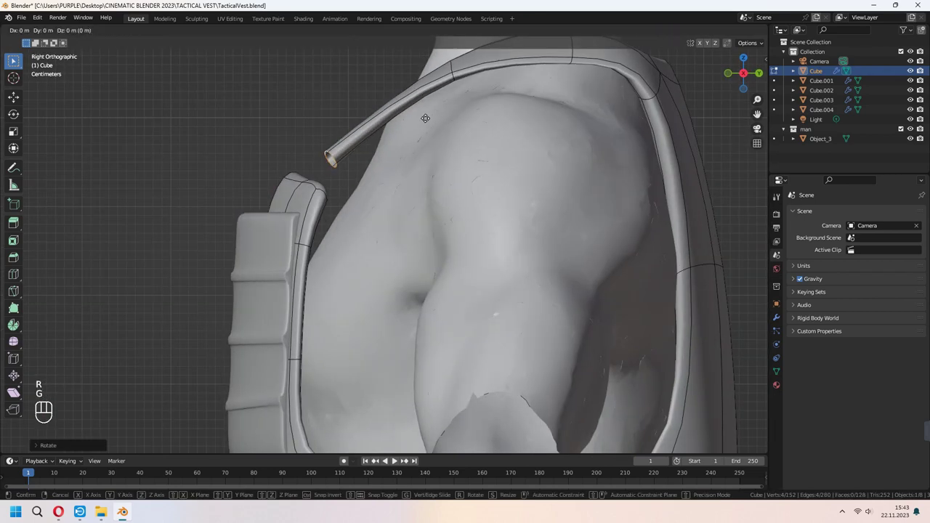
{"action": "left_click", "coordinate": [418, 159]}
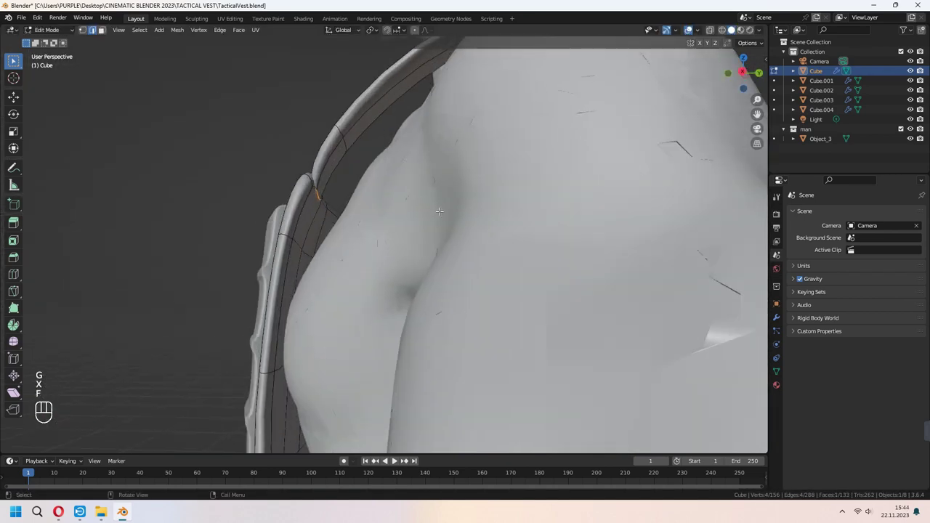
Step: Select the top faces along the shoulder strap and duplicate them upward along Z
{"action": "middle_click_drag", "start_coordinate": [440, 211], "coordinate": [501, 236]}
{"action": "scroll", "coordinate": [436, 232], "scroll_direction": "down", "scroll_amount": 4}
{"action": "key", "text": "Tab"}
{"action": "key", "text": "Tab"}
{"action": "key", "text": "3"}
{"action": "left_click", "coordinate": [345, 245]}
{"action": "middle_click_drag", "start_coordinate": [407, 225], "coordinate": [386, 225]}
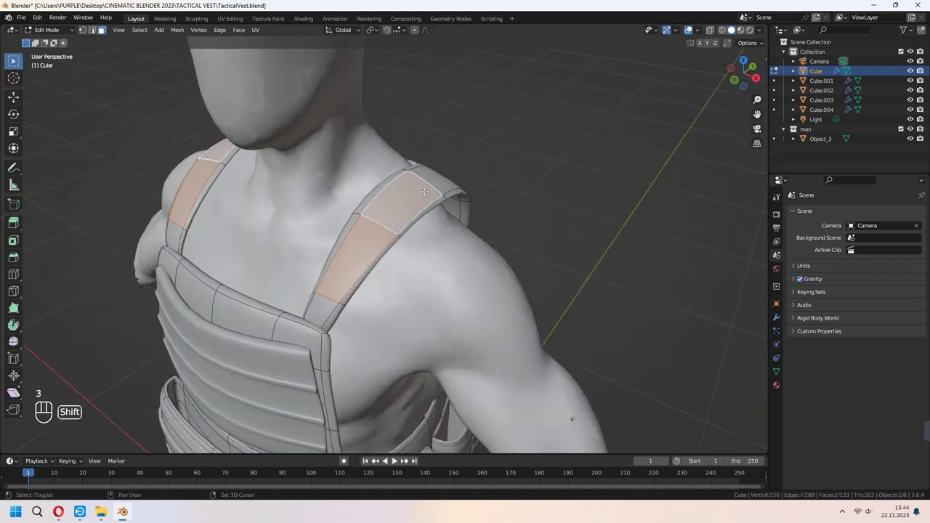
{"action": "middle_click_drag", "start_coordinate": [435, 182], "coordinate": [459, 182]}
{"action": "key", "text": "shift+d"}
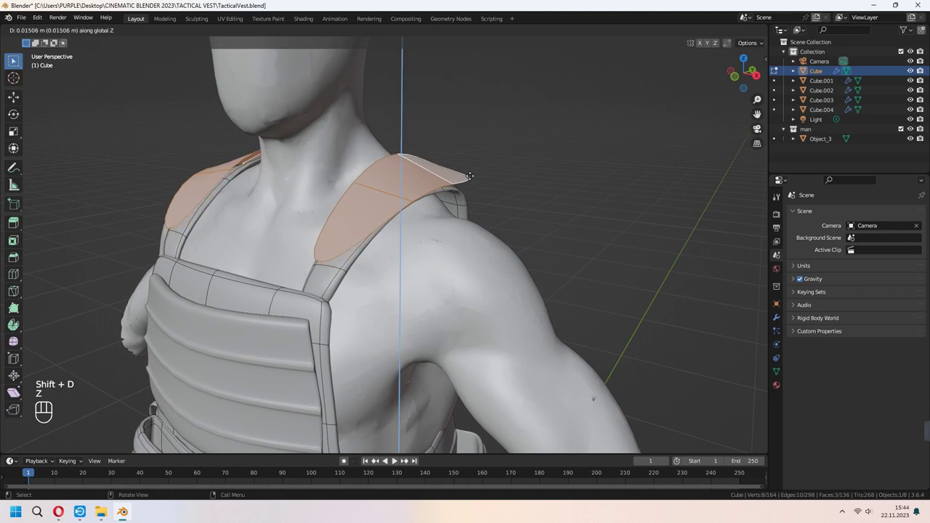
Step: Lower the separated shoulder pad faces along Z and reposition their rear edge in side view
{"action": "key", "text": "g"}
{"action": "key", "text": "z"}
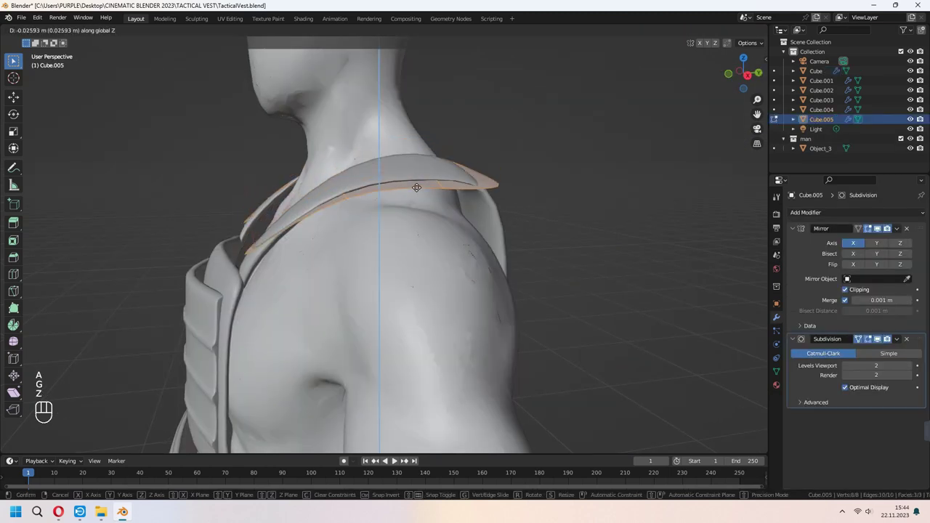
{"action": "left_click", "coordinate": [416, 194]}
{"action": "left_click", "coordinate": [494, 191]}
{"action": "key", "text": "KP_3"}
{"action": "key", "text": "g"}
{"action": "left_click", "coordinate": [489, 190]}
Step: Reposition the shoulder pad's front edge in side view and add a loop cut across the pad
{"action": "middle_click_drag", "start_coordinate": [422, 203], "coordinate": [479, 225]}
{"action": "left_click", "coordinate": [291, 240]}
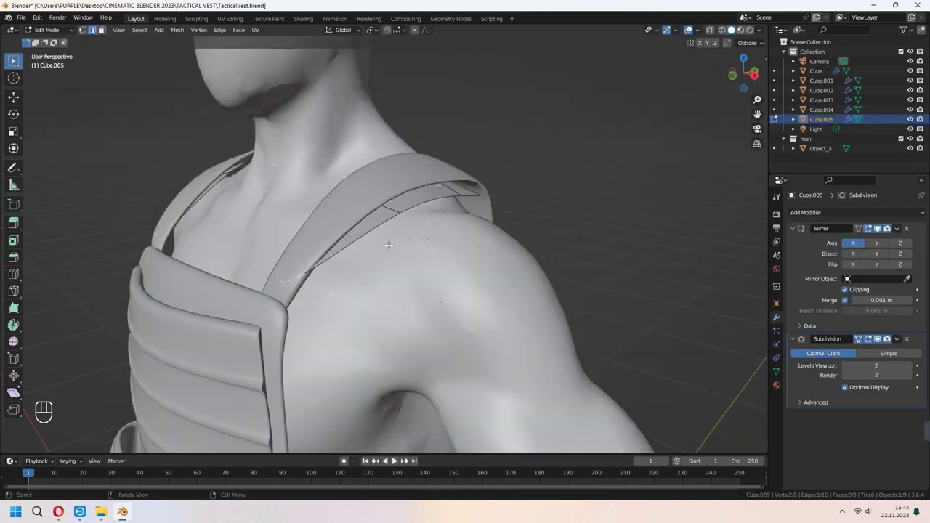
{"action": "key", "text": "KP_3"}
{"action": "key", "text": "g"}
{"action": "left_click", "coordinate": [287, 227]}
{"action": "middle_click_drag", "start_coordinate": [287, 227], "coordinate": [384, 279]}
{"action": "key", "text": "ctrl+r"}
{"action": "left_click", "coordinate": [374, 224]}
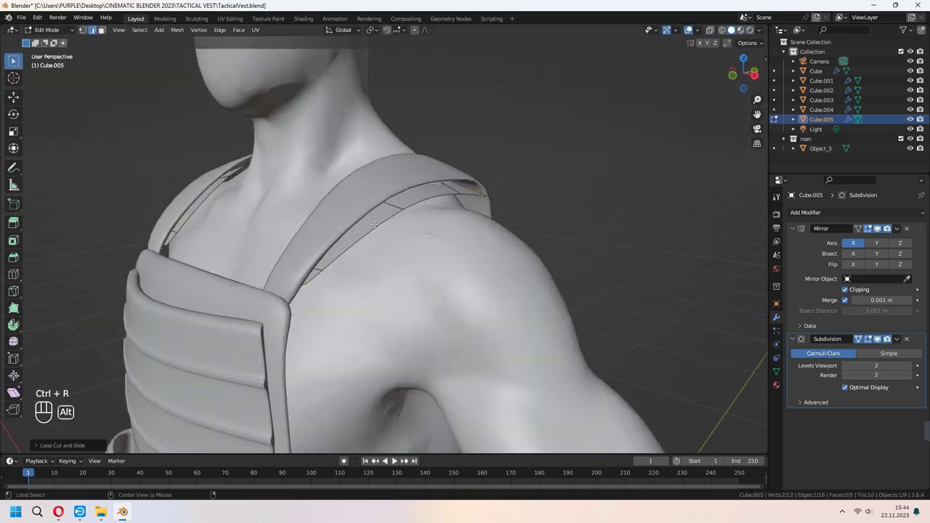
Step: Extrude the pad's edge over the strap toward the neck in front view and flatten its inner border to 0 along X
{"action": "key", "text": "KP_1"}
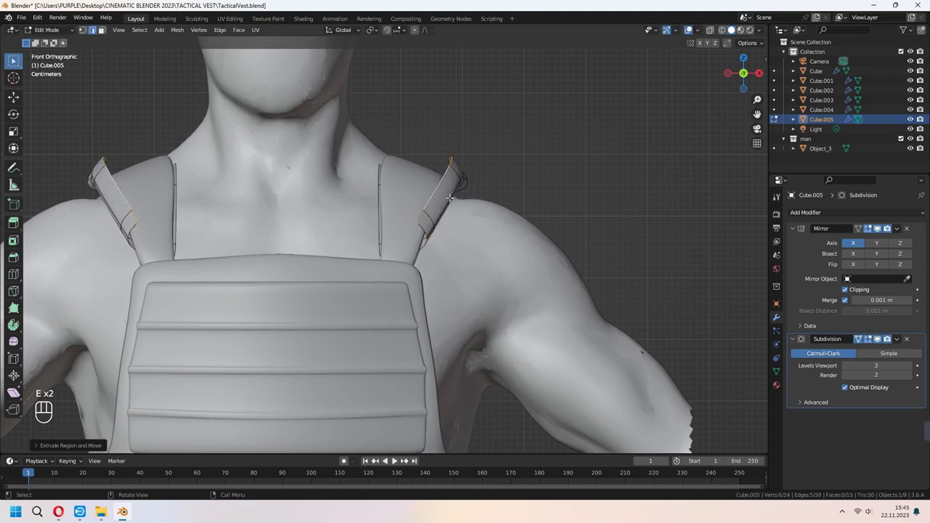
{"action": "key", "text": "e"}
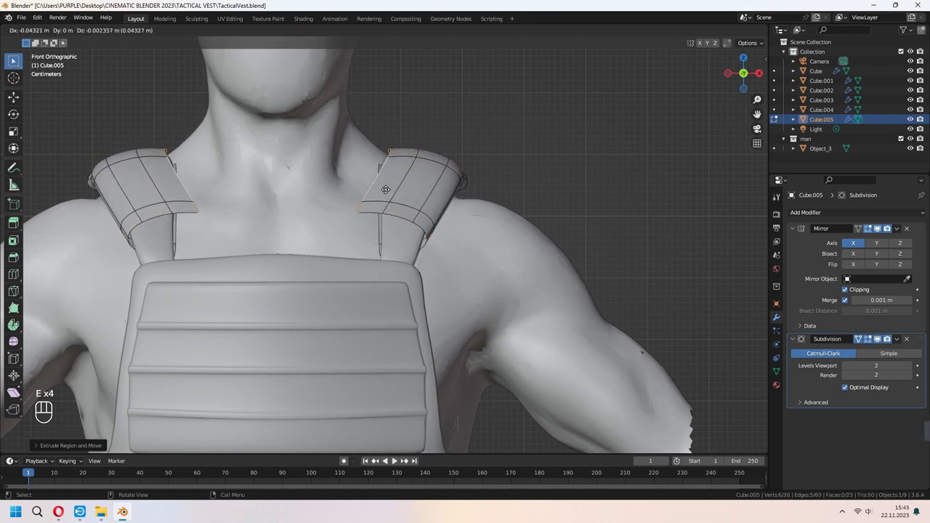
{"action": "key", "text": "s"}
{"action": "key", "text": "x"}
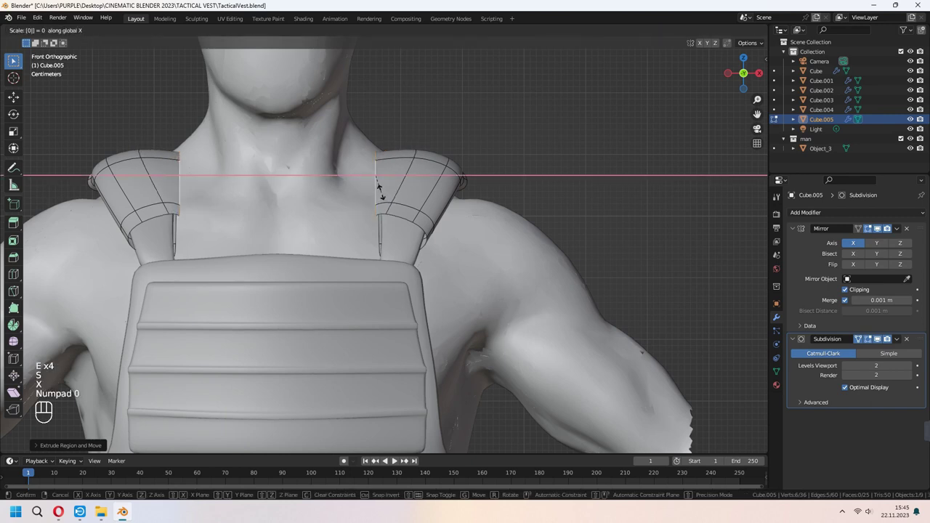
{"action": "key", "text": "KP_Enter"}
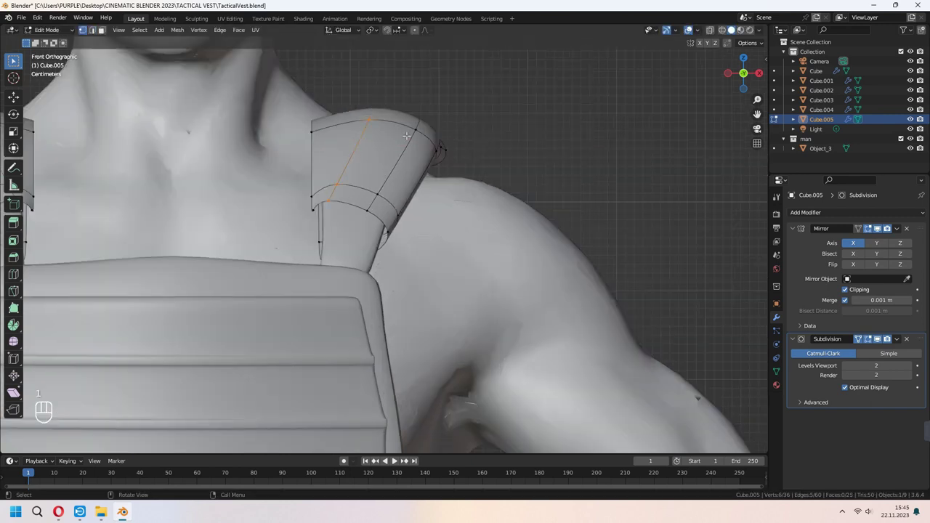
Step: Slide the selected lengthwise vertices of the shoulder pad in front view to even out its curve
{"action": "key", "text": "1"}
{"action": "middle_click_drag", "start_coordinate": [394, 125], "coordinate": [216, 233]}
{"action": "key", "text": "KP_1"}
{"action": "key", "text": "g"}
{"action": "key", "text": "g"}
{"action": "left_click", "coordinate": [442, 131]}
Step: Move, rotate and scale down the shoulder pad's front vertex row in side view to follow the strap
{"action": "middle_click_drag", "start_coordinate": [316, 155], "coordinate": [407, 218]}
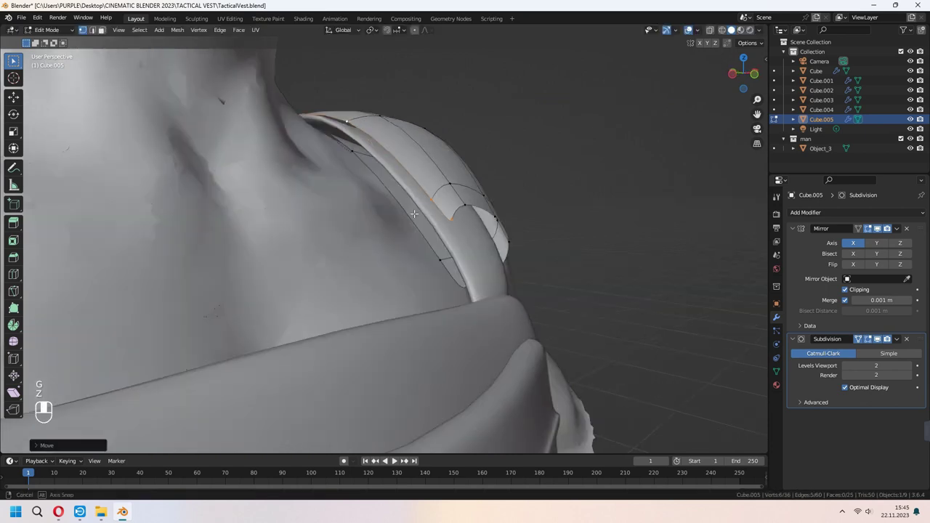
{"action": "key", "text": "KP_3"}
{"action": "key", "text": "g"}
{"action": "key", "text": "r"}
{"action": "left_click", "coordinate": [488, 240]}
{"action": "key", "text": "s"}
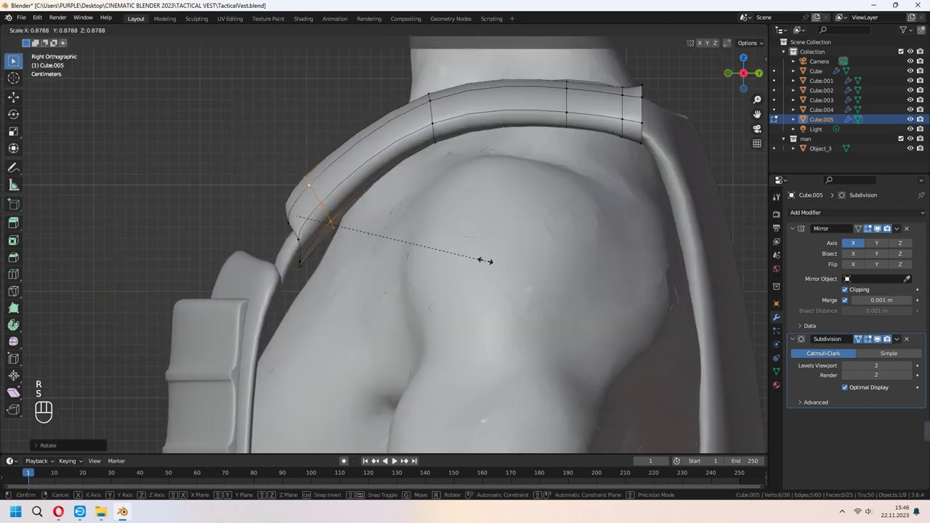
{"action": "left_click", "coordinate": [419, 221]}
Step: Scale the vertices at the shoulder pad's front end along X to fit the strap's width
{"action": "middle_click_drag", "start_coordinate": [419, 220], "coordinate": [496, 266]}
{"action": "key", "text": "s"}
{"action": "key", "text": "x"}
{"action": "right_click", "coordinate": [501, 267]}
{"action": "key", "text": "s"}
{"action": "key", "text": "x"}
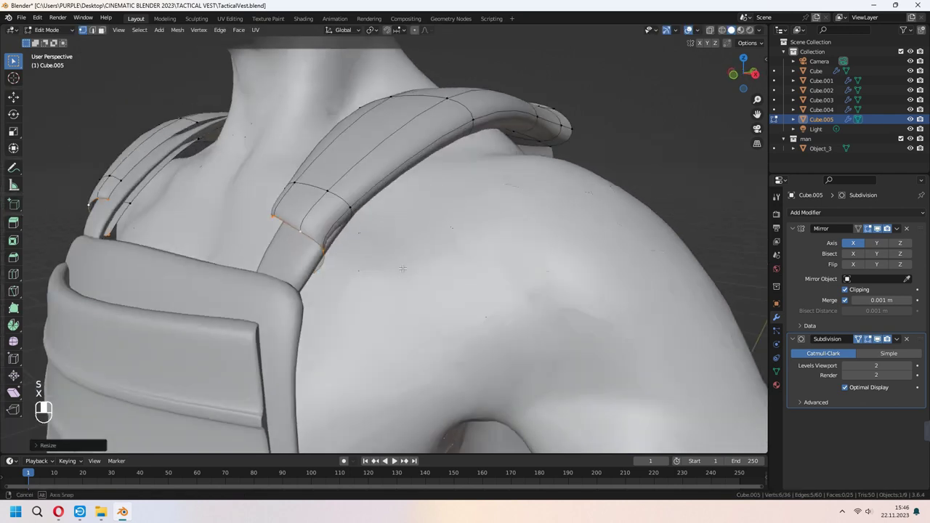
Step: Hide the vest body and shift a vertex at the shoulder pad's front end along X
{"action": "middle_click_drag", "start_coordinate": [407, 240], "coordinate": [465, 313]}
{"action": "scroll", "coordinate": [313, 237], "scroll_direction": "up", "scroll_amount": 2}
{"action": "key", "text": "Tab"}
{"action": "left_click", "coordinate": [284, 201]}
{"action": "key", "text": "h"}
{"action": "left_click", "coordinate": [275, 195]}
{"action": "key", "text": "Tab"}
{"action": "left_click", "coordinate": [282, 202]}
{"action": "key", "text": "g"}
{"action": "key", "text": "x"}
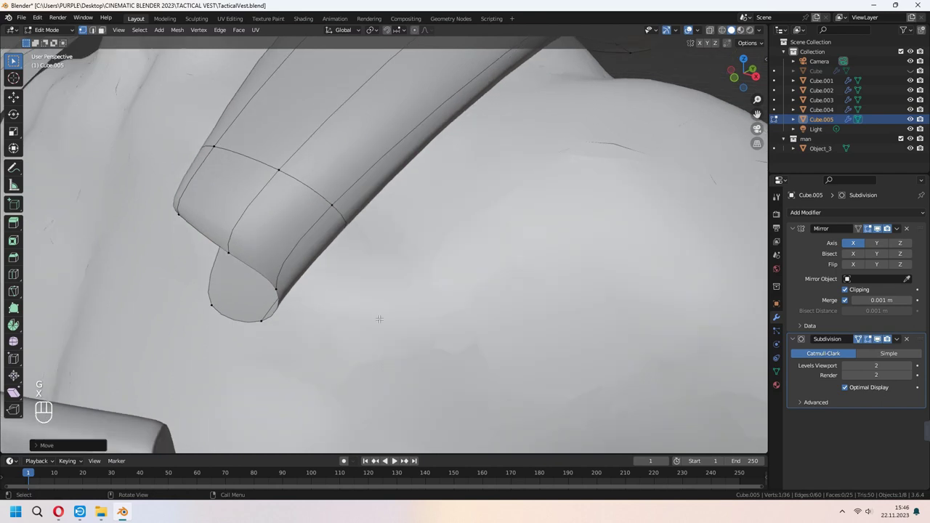
{"action": "left_click", "coordinate": [378, 322]}
Step: Unhide all objects and shift an edge loop of the shoulder pad along X
{"action": "key", "text": "Tab"}
{"action": "key", "text": "alt+h"}
{"action": "scroll", "coordinate": [625, 83], "scroll_direction": "down", "scroll_amount": 4}
{"action": "left_click", "coordinate": [388, 173]}
{"action": "middle_click_drag", "start_coordinate": [388, 173], "coordinate": [465, 192]}
{"action": "key", "text": "Tab"}
{"action": "left_click", "coordinate": [388, 97], "text": "alt+shift"}
{"action": "key", "text": "g"}
{"action": "key", "text": "x"}
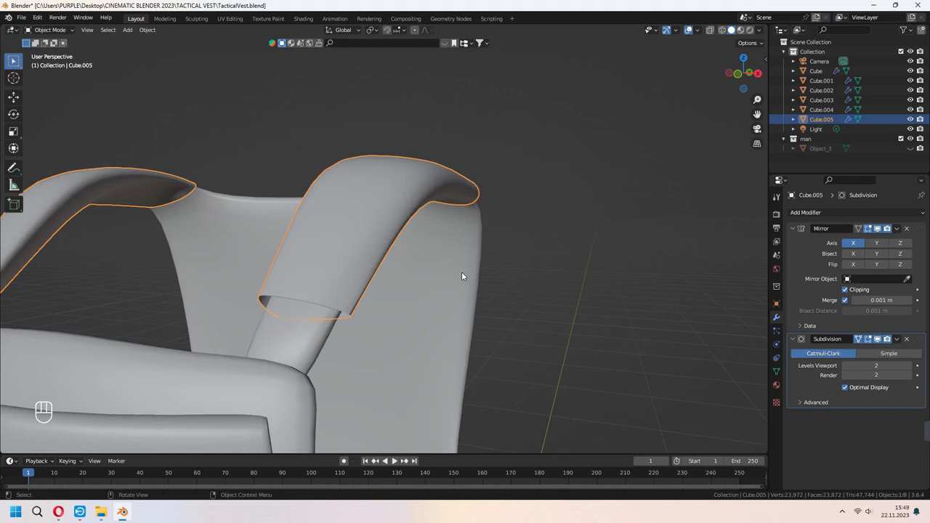
Step: Delete the lengthwise face loop on the outer side of the shoulder pad's top
{"action": "key", "text": "Tab"}
{"action": "middle_click_drag", "start_coordinate": [418, 281], "coordinate": [376, 344]}
{"action": "mouse_move", "coordinate": [376, 344]}
{"action": "middle_mouse_down"}
{"action": "mouse_move", "coordinate": [396, 338]}
{"action": "mouse_move", "coordinate": [370, 349]}
{"action": "mouse_move", "coordinate": [287, 336]}
{"action": "mouse_move", "coordinate": [361, 354]}
{"action": "middle_mouse_up"}
{"action": "left_click", "coordinate": [372, 270], "text": "alt"}
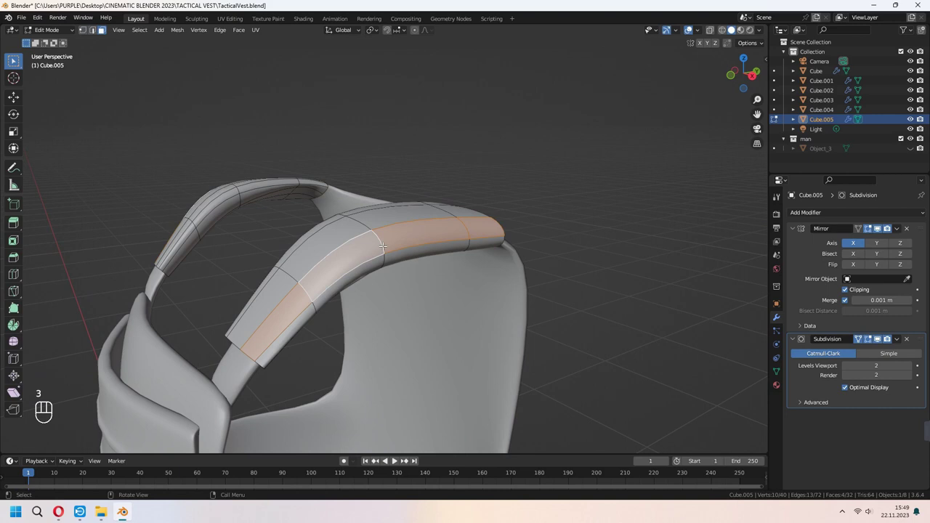
{"action": "key", "text": "x"}
{"action": "left_click", "coordinate": [367, 266]}
Step: Move the pad's outer lengthwise edge loop in front view and extrude it into a new strip of faces
{"action": "mouse_move", "coordinate": [367, 267]}
{"action": "middle_mouse_down"}
{"action": "mouse_move", "coordinate": [455, 273]}
{"action": "mouse_move", "coordinate": [426, 272]}
{"action": "mouse_move", "coordinate": [427, 287]}
{"action": "mouse_move", "coordinate": [370, 271]}
{"action": "middle_mouse_up"}
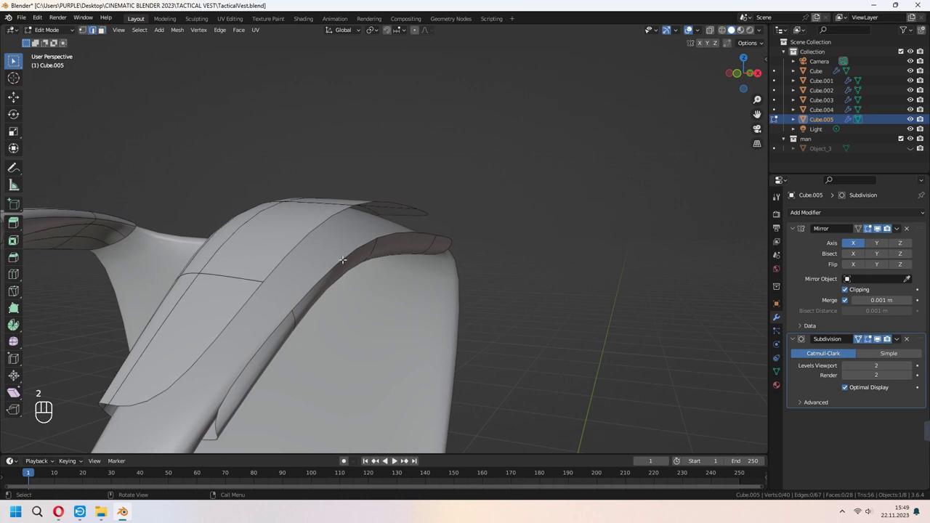
{"action": "key", "text": "KP_1"}
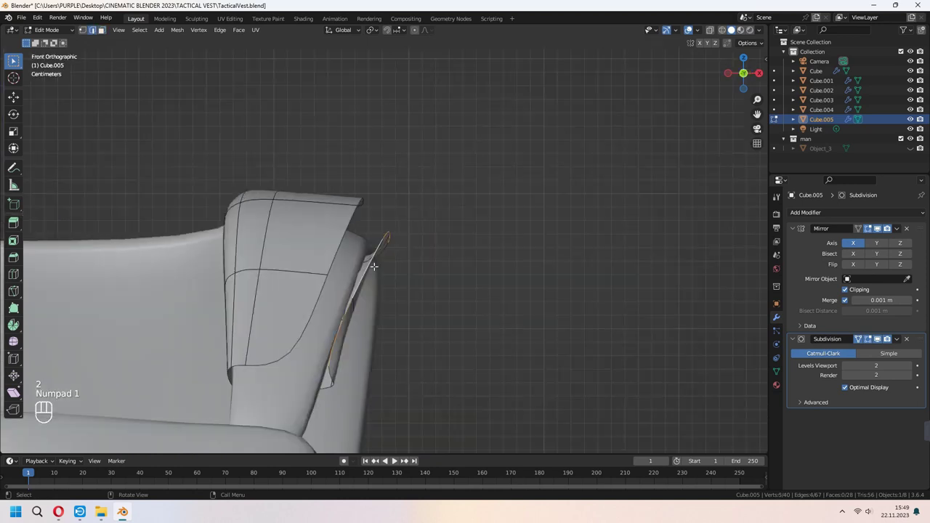
{"action": "key", "text": "g"}
{"action": "left_click", "coordinate": [369, 264]}
{"action": "key", "text": "e"}
{"action": "left_click", "coordinate": [386, 255]}
Step: Shift an edge of the shoulder pad's new outer strip along Z and the edge at its rear end along X
{"action": "middle_click_drag", "start_coordinate": [385, 255], "coordinate": [265, 294]}
{"action": "left_click", "coordinate": [253, 308]}
{"action": "key", "text": "g"}
{"action": "key", "text": "z"}
{"action": "left_click", "coordinate": [256, 317]}
{"action": "middle_click_drag", "start_coordinate": [323, 351], "coordinate": [352, 343]}
{"action": "left_click", "coordinate": [714, 295]}
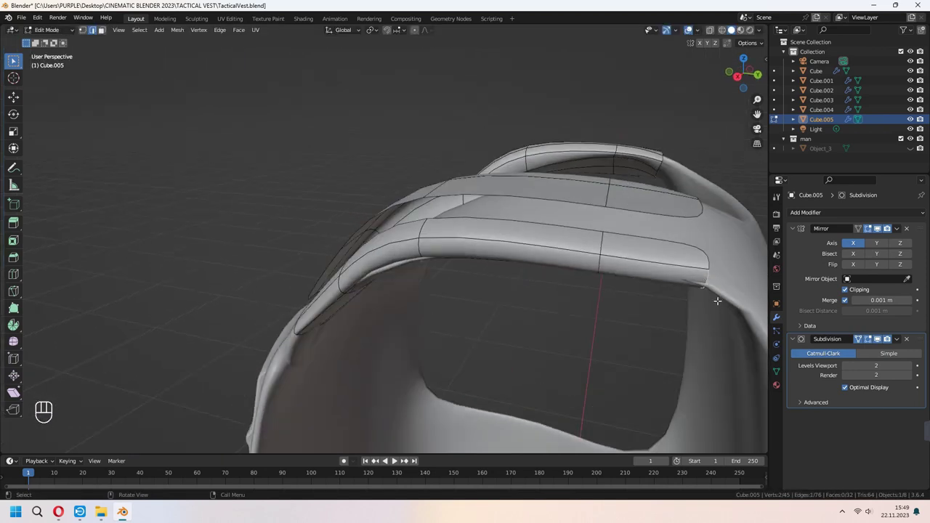
{"action": "key", "text": "g"}
{"action": "key", "text": "x"}
{"action": "left_click", "coordinate": [717, 299]}
Step: Extrude the shoulder pad's outer lengthwise edge loop along X into another strip of faces
{"action": "middle_click_drag", "start_coordinate": [716, 299], "coordinate": [763, 320]}
{"action": "left_click", "coordinate": [265, 385], "text": "alt"}
{"action": "middle_click_drag", "start_coordinate": [265, 385], "coordinate": [240, 265]}
{"action": "key", "text": "e"}
{"action": "key", "text": "x"}
{"action": "left_click", "coordinate": [460, 258]}
Step: Adjust the height of two edges on the shoulder pad's newly extruded strip along Z
{"action": "left_click", "coordinate": [544, 240]}
{"action": "key", "text": "g"}
{"action": "key", "text": "z"}
{"action": "left_click", "coordinate": [616, 243]}
{"action": "left_click", "coordinate": [629, 251]}
{"action": "key", "text": "g"}
{"action": "key", "text": "z"}
{"action": "left_click", "coordinate": [616, 246]}
Step: Reposition the selected shoulder pad edge in front view and return to Object Mode
{"action": "middle_click_drag", "start_coordinate": [616, 246], "coordinate": [732, 259]}
{"action": "key", "text": "KP_1"}
{"action": "key", "text": "g"}
{"action": "left_click", "coordinate": [567, 263]}
{"action": "key", "text": "3"}
{"action": "key", "text": "Tab"}
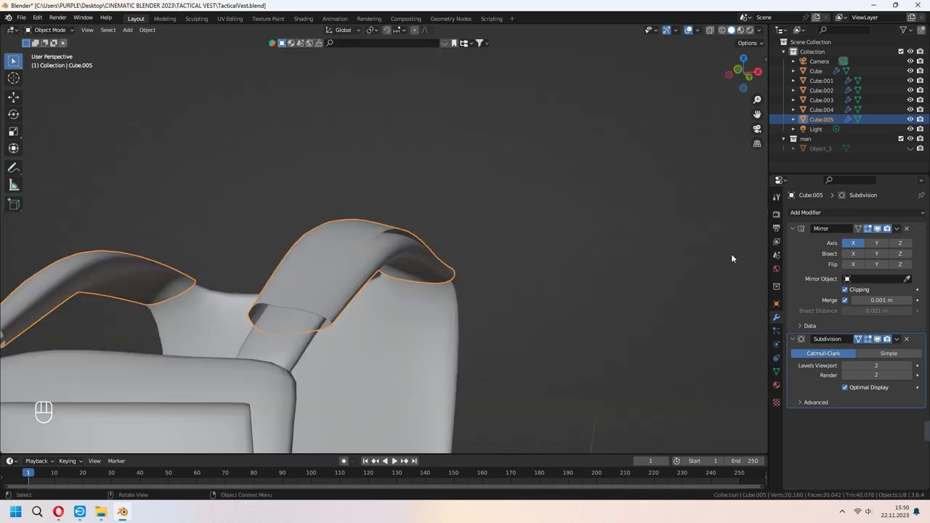
Step: Add a Solidify modifier with a thickness of 0.02 m to the shoulder pad
{"action": "left_click", "coordinate": [792, 229]}
{"action": "left_click", "coordinate": [794, 241]}
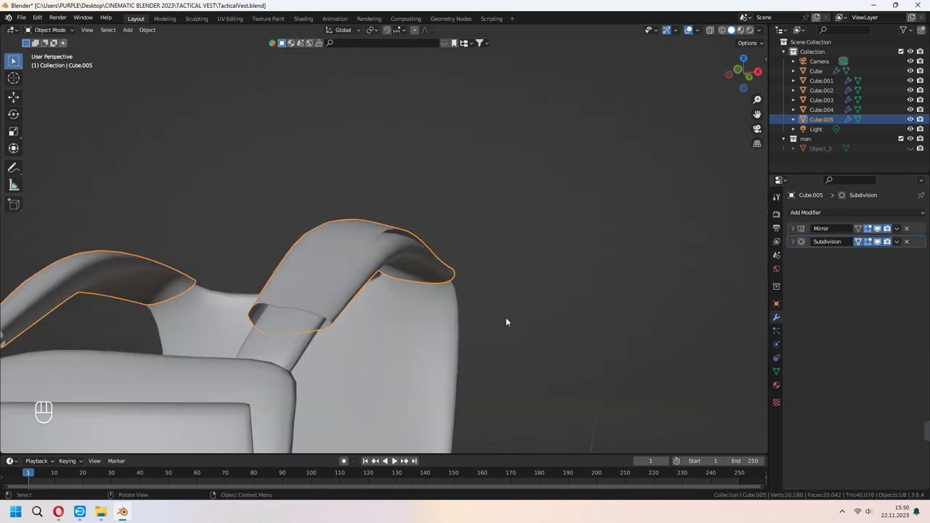
{"action": "left_click", "coordinate": [814, 213]}
{"action": "left_click", "coordinate": [743, 378]}
{"action": "middle_click_drag", "start_coordinate": [654, 367], "coordinate": [488, 371]}
{"action": "middle_click_drag", "start_coordinate": [652, 448], "coordinate": [754, 349]}
{"action": "left_click", "coordinate": [908, 281]}
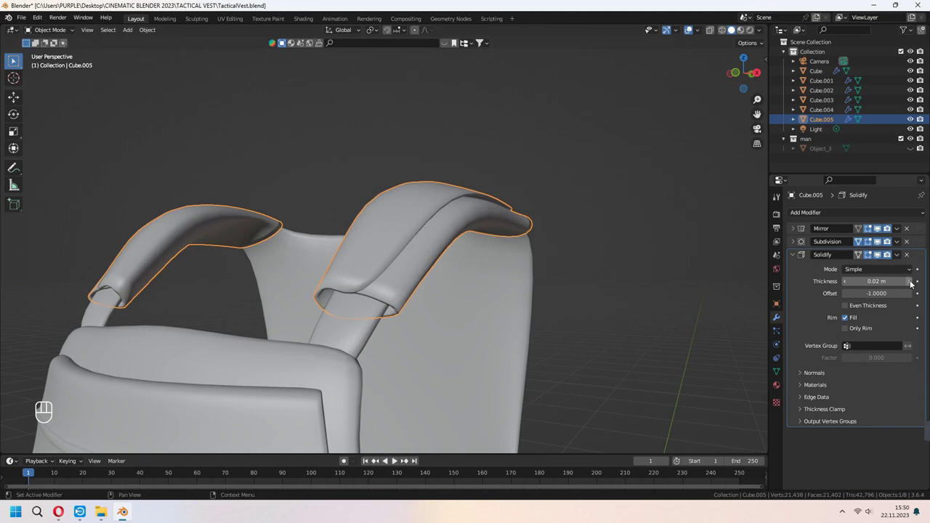
Step: Reposition the edges and a corner vertex at the shoulder pad's front end in right side view
{"action": "middle_click_drag", "start_coordinate": [673, 351], "coordinate": [651, 350]}
{"action": "key", "text": "Tab"}
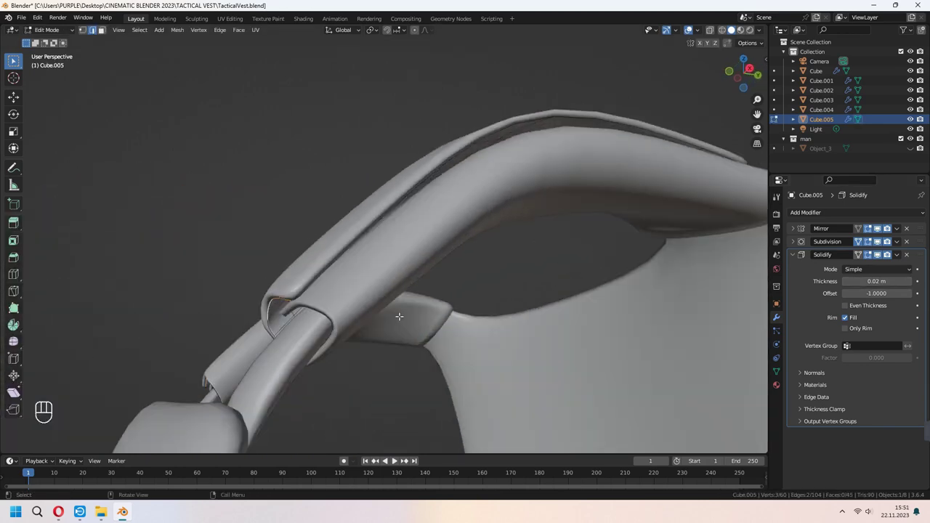
{"action": "key", "text": "KP_3"}
{"action": "key", "text": "g"}
{"action": "left_click", "coordinate": [397, 328]}
{"action": "middle_click_drag", "start_coordinate": [397, 328], "coordinate": [414, 298]}
{"action": "key", "text": "KP_3"}
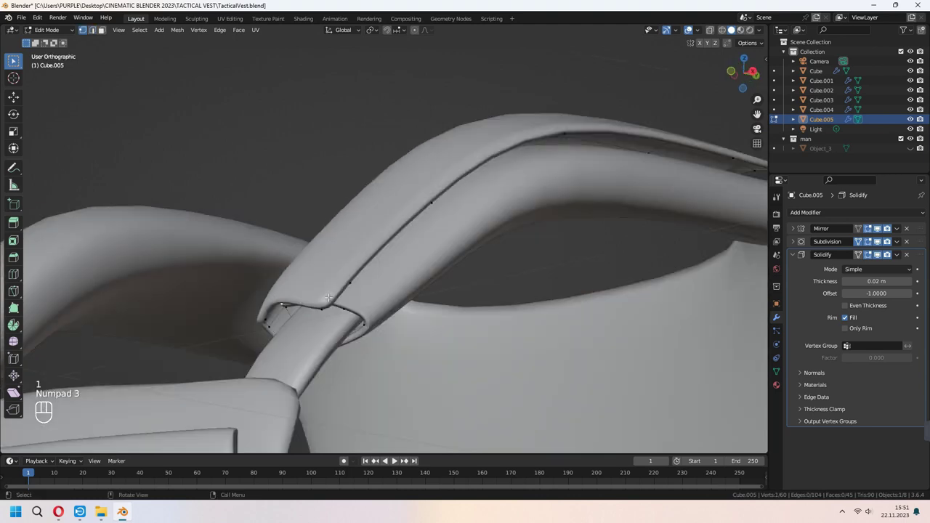
{"action": "key", "text": "g"}
{"action": "left_click", "coordinate": [327, 310]}
{"action": "key", "text": "Tab"}
{"action": "middle_click_drag", "start_coordinate": [327, 309], "coordinate": [314, 336]}
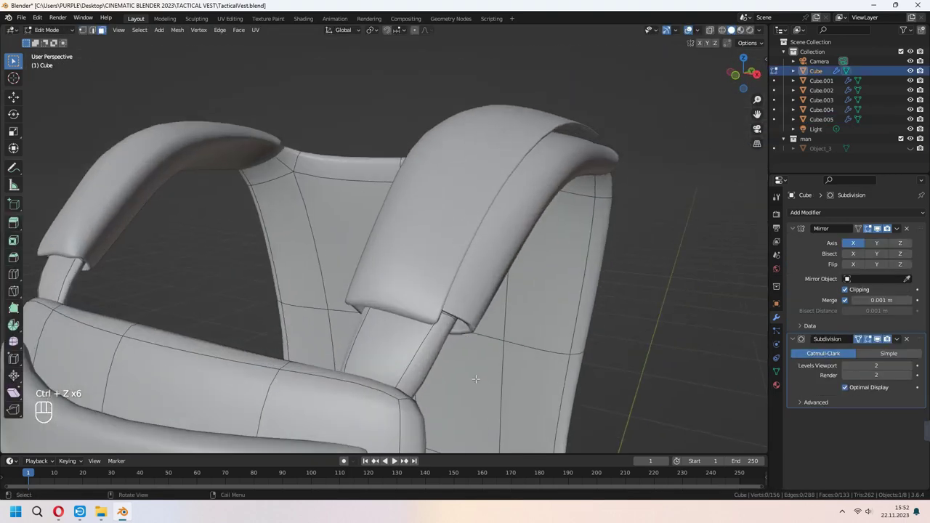
Step: Duplicate the face at the vest body's upper front corner, offset the copy forward in side view, and separate it into its own object
{"action": "key", "text": "Tab"}
{"action": "scroll", "coordinate": [428, 359], "scroll_direction": "down", "scroll_amount": 5}
{"action": "middle_click_drag", "start_coordinate": [428, 359], "coordinate": [474, 330], "text": "shift"}
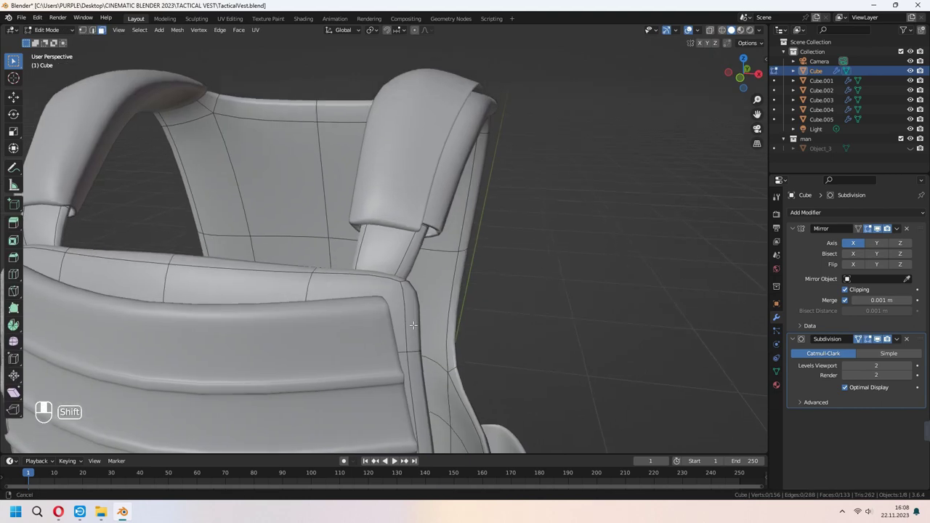
{"action": "left_click", "coordinate": [352, 330]}
{"action": "scroll", "coordinate": [386, 253], "scroll_direction": "up", "scroll_amount": 4}
{"action": "scroll", "coordinate": [386, 253], "scroll_direction": "down", "scroll_amount": 3}
{"action": "middle_click_drag", "start_coordinate": [387, 253], "coordinate": [443, 296]}
{"action": "key", "text": "KP_3"}
{"action": "key", "text": "shift+d"}
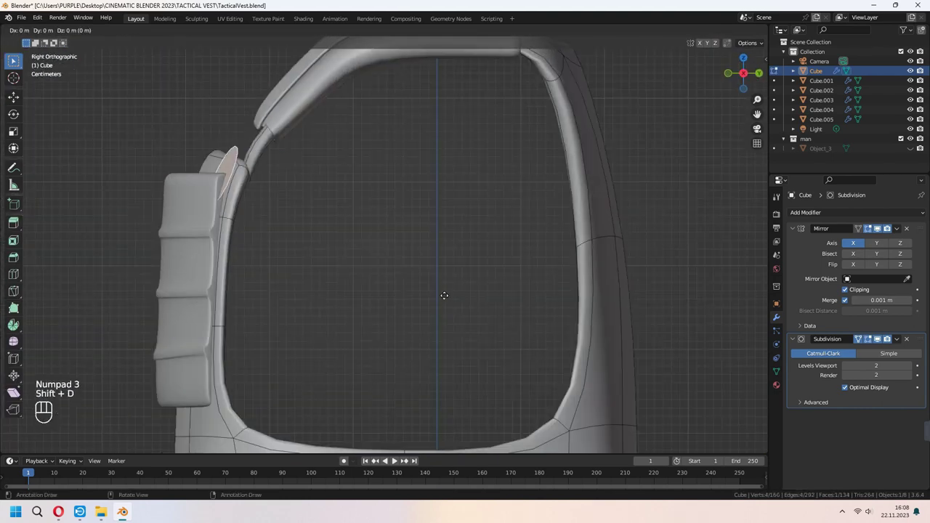
{"action": "left_click", "coordinate": [425, 301]}
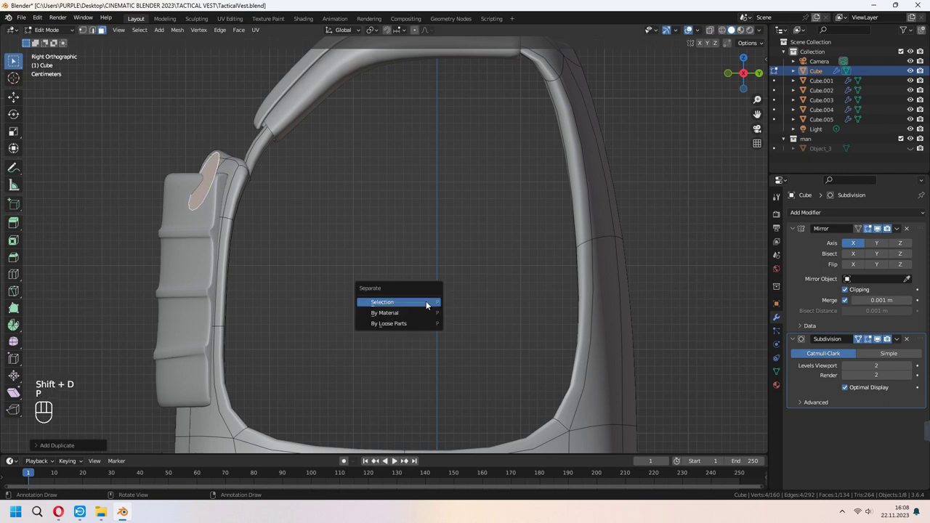
{"action": "left_click", "coordinate": [425, 302]}
Step: Cut two vertical edge loops into the separated corner face, sliding one toward each side edge
{"action": "key", "text": "Tab"}
{"action": "left_click", "coordinate": [212, 170]}
{"action": "key", "text": "KP_Decimal"}
{"action": "middle_click_drag", "start_coordinate": [212, 170], "coordinate": [382, 237]}
{"action": "scroll", "coordinate": [492, 270], "scroll_direction": "up", "scroll_amount": 3}
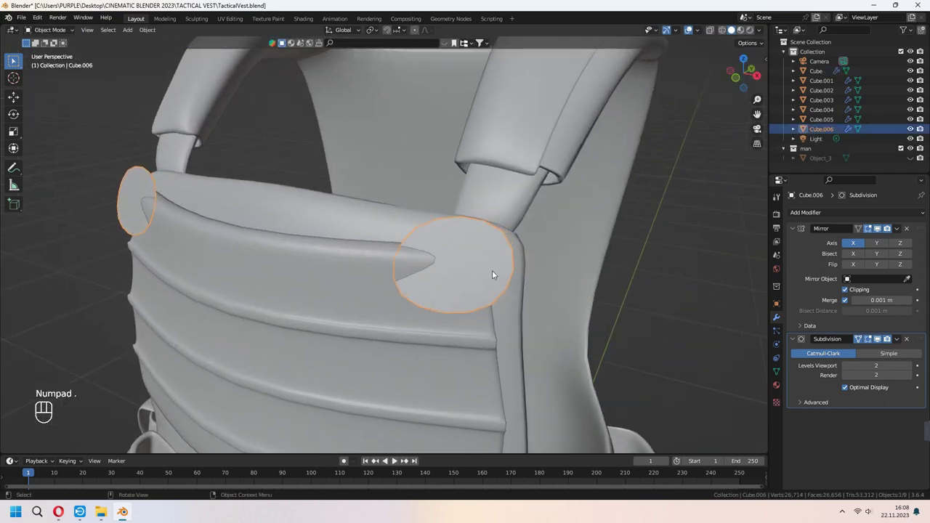
{"action": "key", "text": "Tab"}
{"action": "middle_click_drag", "start_coordinate": [492, 275], "coordinate": [462, 258]}
{"action": "left_click", "coordinate": [409, 309]}
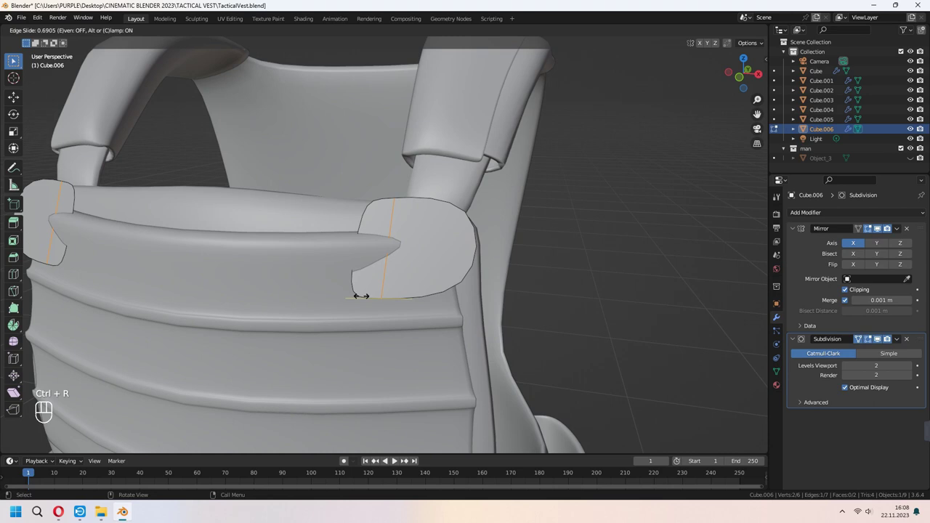
{"action": "left_click", "coordinate": [355, 296]}
{"action": "key", "text": "ctrl+r"}
{"action": "left_click", "coordinate": [420, 296]}
{"action": "left_click", "coordinate": [473, 293]}
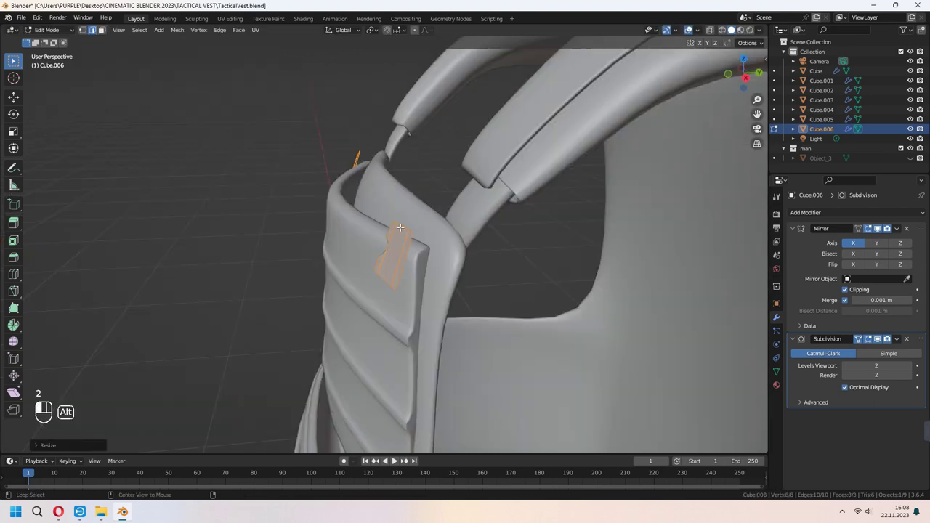
Step: Extrude the upper and lower edges of the corner piece along Y toward the vest to form a curved strap
{"action": "middle_click_drag", "start_coordinate": [387, 279], "coordinate": [396, 290]}
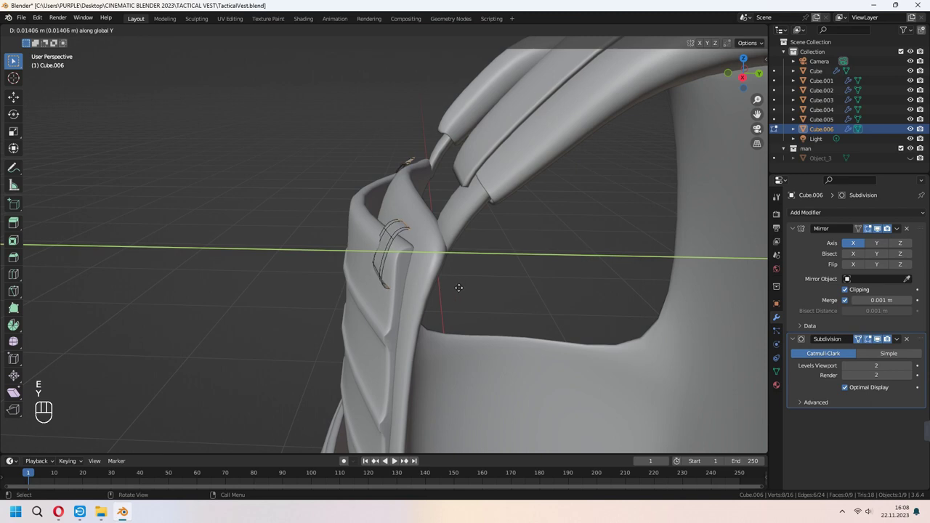
{"action": "left_click", "coordinate": [460, 289]}
{"action": "left_click", "coordinate": [515, 249]}
Step: Add a Solidify modifier to the curved strap at the vest's upper front corner
{"action": "left_click", "coordinate": [793, 229]}
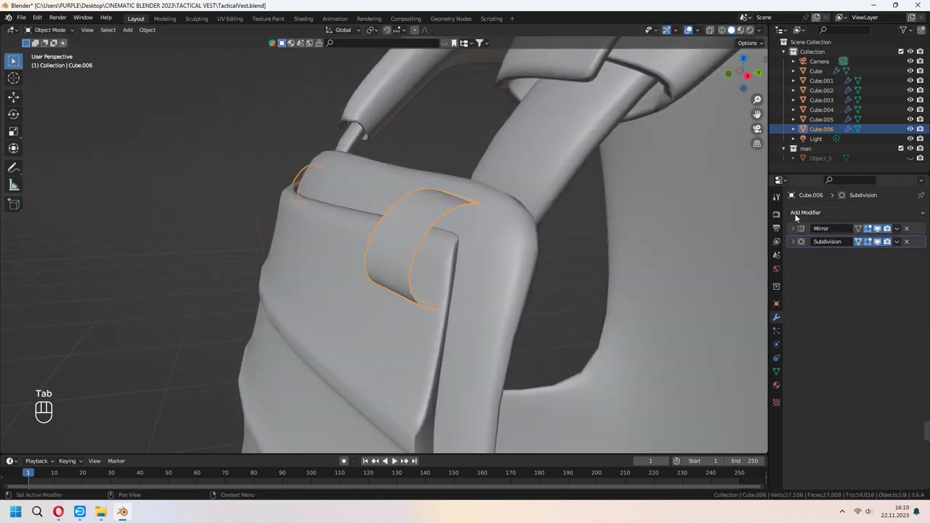
{"action": "left_click", "coordinate": [796, 214]}
{"action": "left_click", "coordinate": [745, 378]}
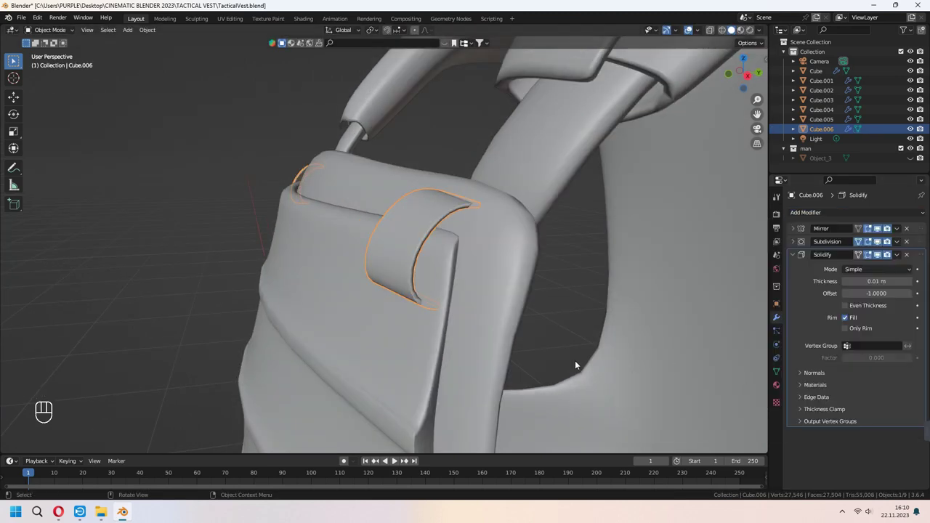
Step: Add a mesh circle with 32 vertices at the 3D cursor on the curved strap
{"action": "middle_click_drag", "start_coordinate": [575, 360], "coordinate": [541, 346]}
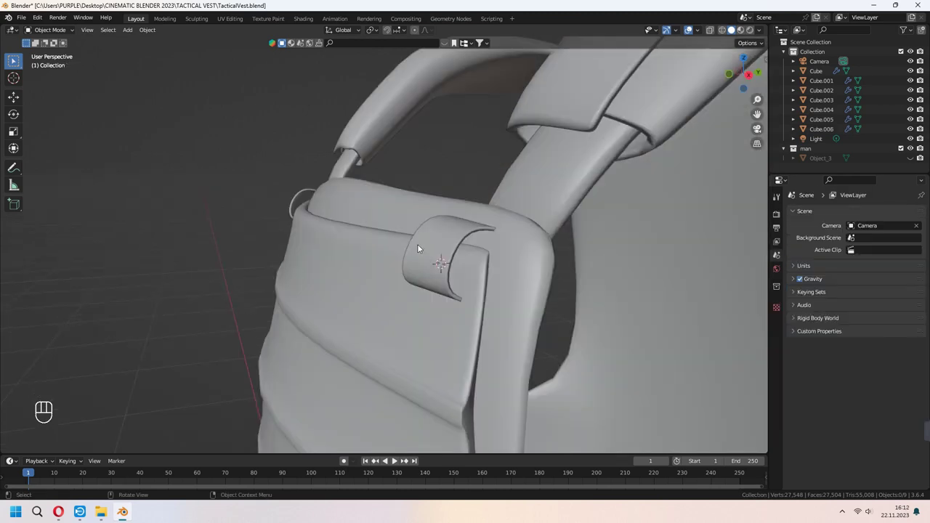
{"action": "key", "text": "shift+a"}
{"action": "mouse_move", "coordinate": [415, 242]}
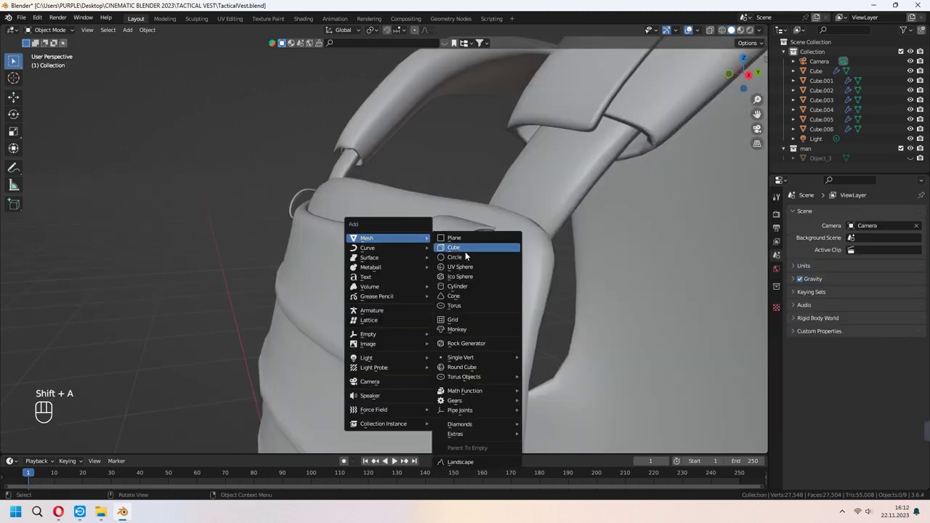
{"action": "left_click", "coordinate": [455, 257]}
{"action": "left_click", "coordinate": [38, 446]}
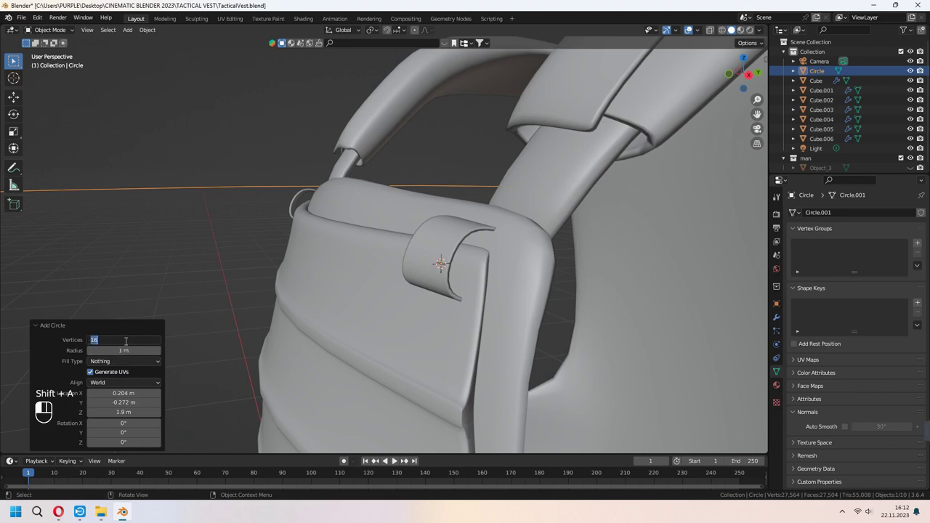
{"action": "left_click", "coordinate": [62, 326]}
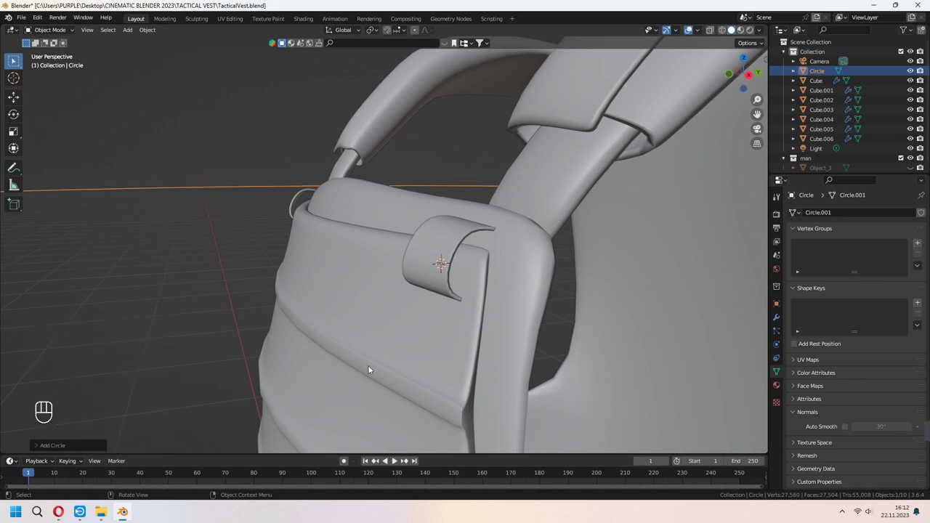
Step: Scale the circle down to the strap's size, rotate it 90° about X, and move it along Y in front of the strap
{"action": "key", "text": "s"}
{"action": "key", "text": "s"}
{"action": "left_click", "coordinate": [498, 300]}
{"action": "type", "text": "rx"}
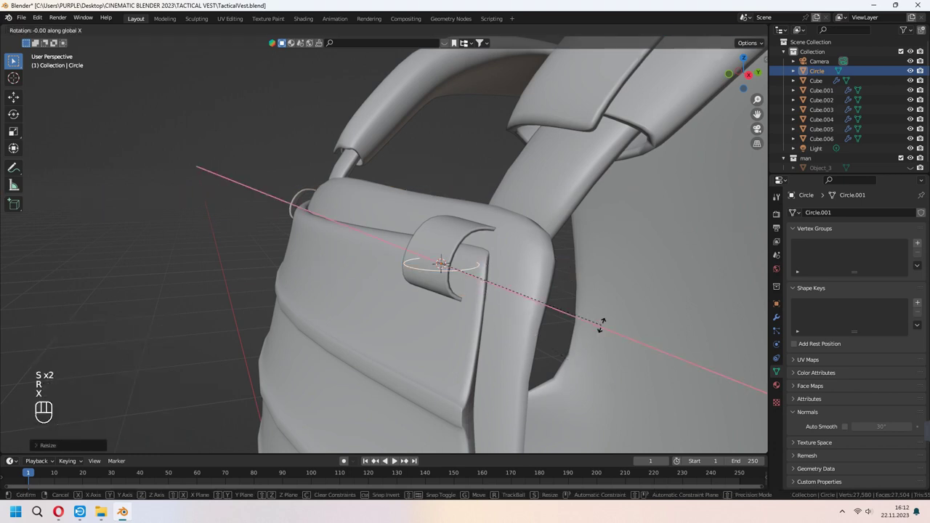
{"action": "type", "text": "90"}
{"action": "key", "text": "Return"}
{"action": "key", "text": "g"}
{"action": "key", "text": "y"}
{"action": "left_click", "coordinate": [527, 347]}
Step: Extrude the circle into a band and fatten the extruded faces to make a solid ring
{"action": "middle_click_drag", "start_coordinate": [527, 347], "coordinate": [454, 351]}
{"action": "key", "text": "KP_1"}
{"action": "scroll", "coordinate": [627, 340], "scroll_direction": "up", "scroll_amount": 3}
{"action": "key", "text": "Tab"}
{"action": "key", "text": "a"}
{"action": "middle_click_drag", "start_coordinate": [435, 311], "coordinate": [550, 316]}
{"action": "left_click", "coordinate": [512, 314]}
{"action": "key", "text": "a"}
{"action": "right_click", "coordinate": [550, 315]}
{"action": "key", "text": "alt+s"}
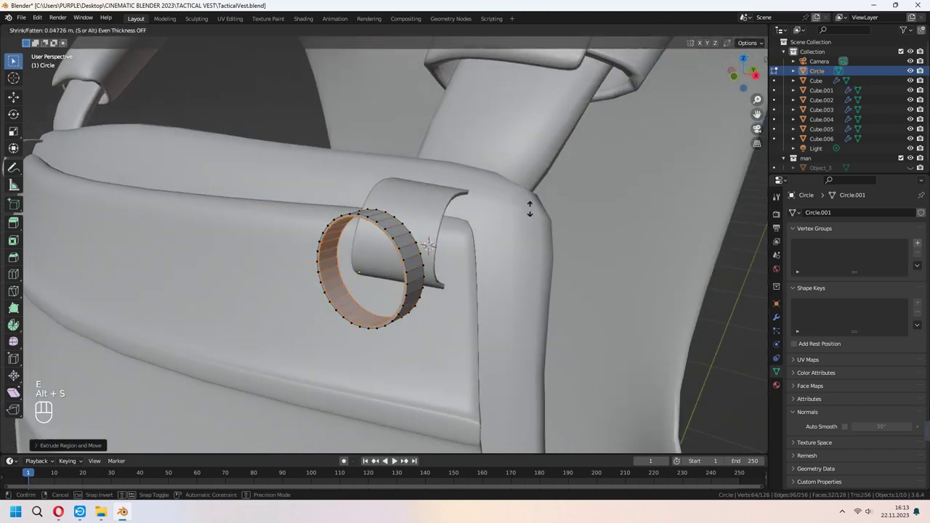
{"action": "left_click", "coordinate": [428, 246]}
Step: Flatten the ring's upper side in wireframe front view by moving its top vertices down with proportional editing
{"action": "key", "text": "KP_1"}
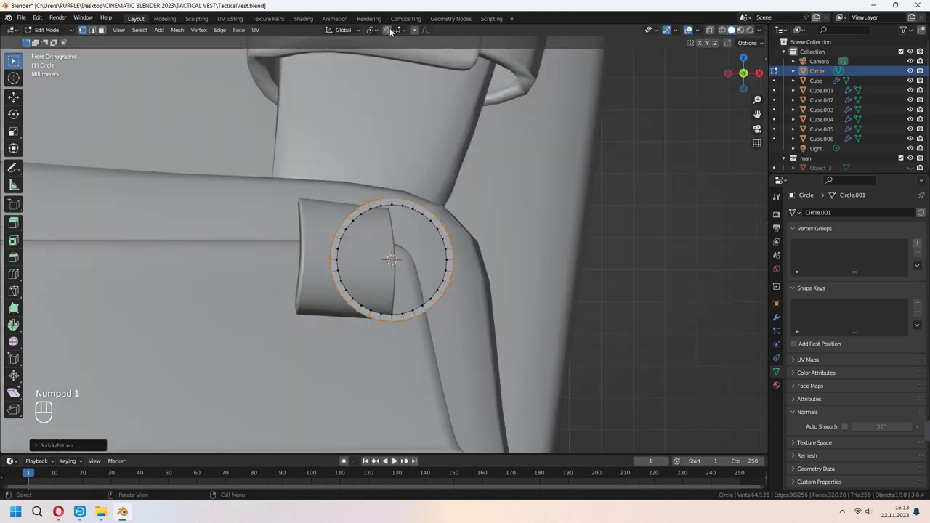
{"action": "left_click", "coordinate": [721, 30]}
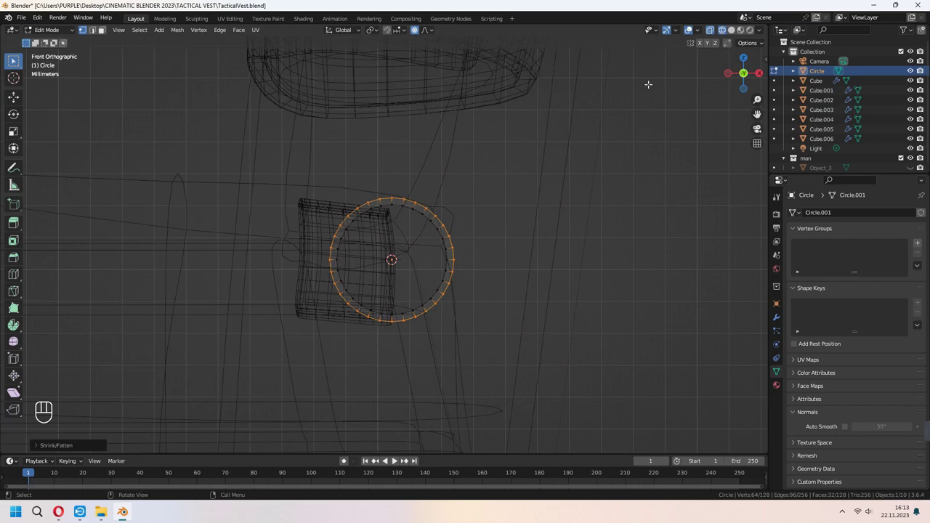
{"action": "left_click_drag", "start_coordinate": [383, 185], "coordinate": [422, 222]}
{"action": "key", "text": "g"}
{"action": "scroll", "coordinate": [422, 220], "scroll_direction": "up", "scroll_amount": 2}
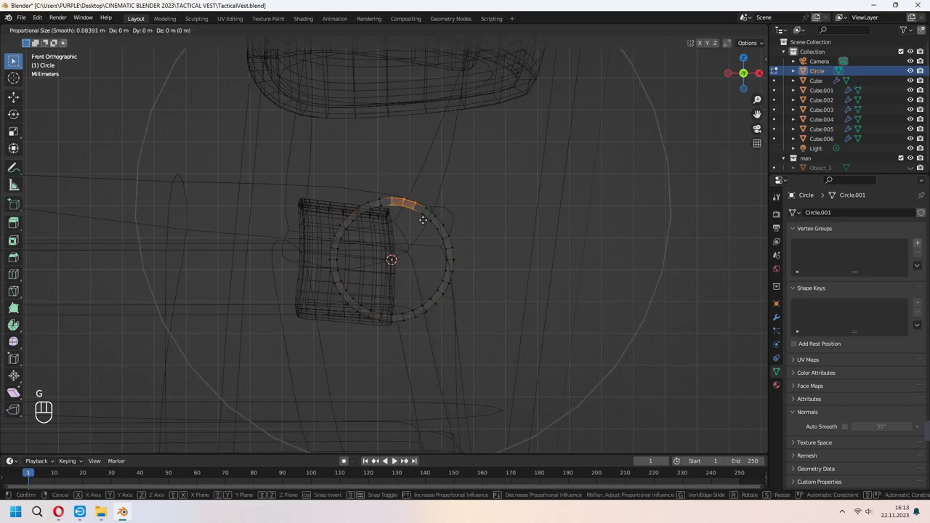
{"action": "left_click", "coordinate": [424, 225]}
{"action": "key", "text": "g"}
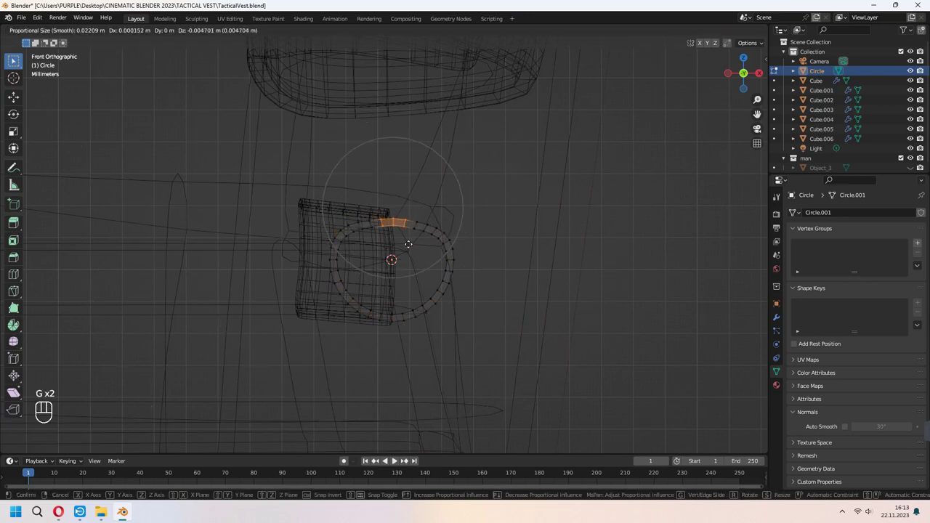
{"action": "left_click", "coordinate": [409, 243]}
Step: Return to solid display and shade the ring smooth with Auto Smooth at 30°
{"action": "key", "text": "Tab"}
{"action": "left_click", "coordinate": [731, 30]}
{"action": "left_click", "coordinate": [710, 30]}
{"action": "middle_click_drag", "start_coordinate": [609, 116], "coordinate": [415, 252]}
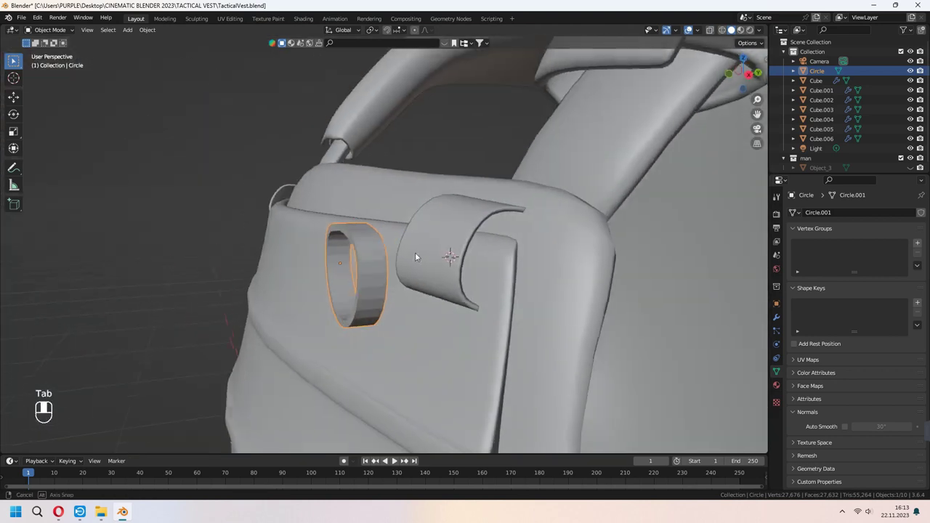
{"action": "right_click", "coordinate": [361, 254]}
{"action": "left_click", "coordinate": [362, 257]}
{"action": "left_click", "coordinate": [845, 426]}
Step: Move the ring closer to the curved strap in right side view
{"action": "middle_click_drag", "start_coordinate": [660, 378], "coordinate": [485, 303]}
{"action": "key", "text": "Tab"}
{"action": "key", "text": "KP_3"}
{"action": "key", "text": "g"}
{"action": "left_click", "coordinate": [608, 296]}
Step: Try tilting the ring in side view to follow the strap's slope and undo the rotation
{"action": "key", "text": "r"}
{"action": "left_click", "coordinate": [579, 342]}
{"action": "key", "text": "Tab"}
{"action": "key", "text": "a"}
{"action": "key", "text": "ctrl+z"}
{"action": "key", "text": "ctrl+z"}
{"action": "key", "text": "ctrl+z"}
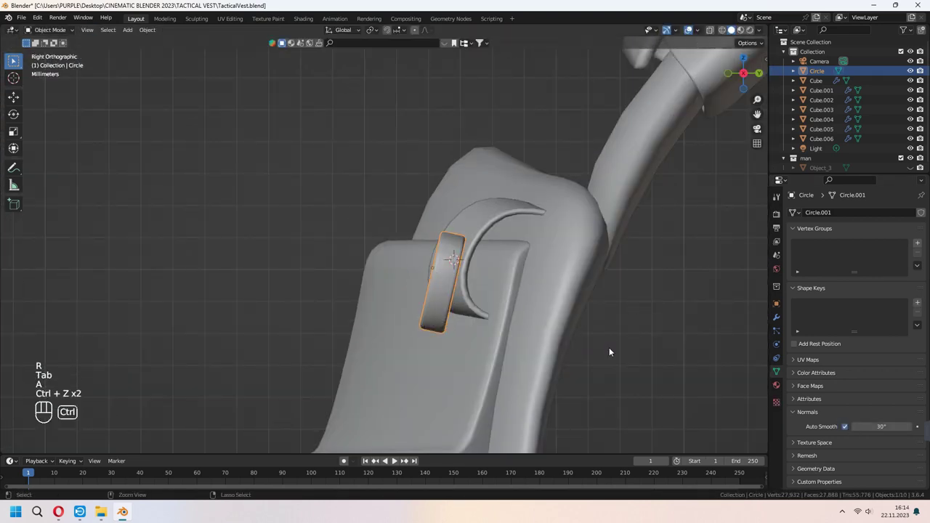
Step: Scale the whole ring mesh along Y to make the band narrower
{"action": "key", "text": "Tab"}
{"action": "key", "text": "a"}
{"action": "key", "text": "s"}
{"action": "key", "text": "y"}
{"action": "left_click", "coordinate": [543, 315]}
{"action": "key", "text": "Tab"}
Step: Position the narrowed ring around the curved strap in side and front views
{"action": "middle_click_drag", "start_coordinate": [542, 314], "coordinate": [609, 316]}
{"action": "key", "text": "KP_3"}
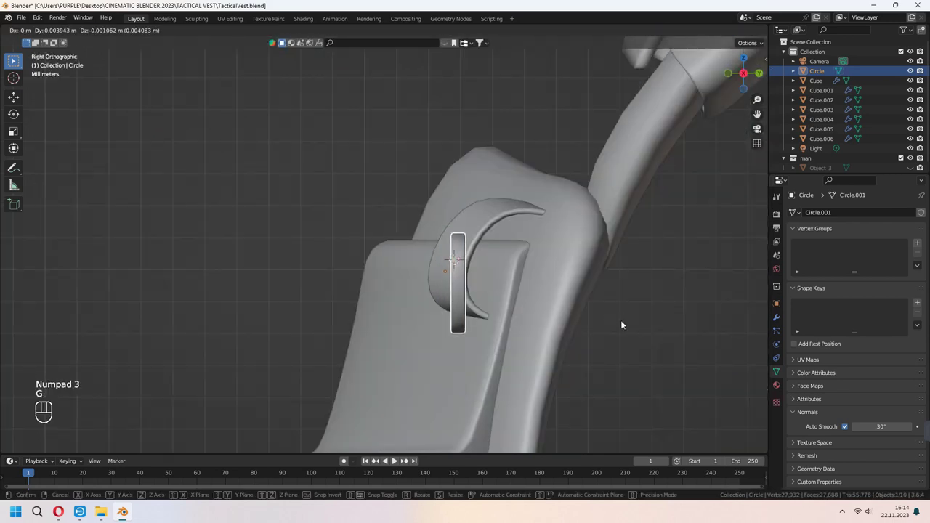
{"action": "key", "text": "KP_1"}
{"action": "key", "text": "g"}
{"action": "left_click", "coordinate": [604, 372]}
{"action": "key", "text": "KP_3"}
Step: Rotate the ring about Z in top view to align it with the strap
{"action": "middle_click_drag", "start_coordinate": [542, 375], "coordinate": [705, 375]}
{"action": "key", "text": "KP_7"}
{"action": "key", "text": "r"}
{"action": "key", "text": "z"}
{"action": "left_click", "coordinate": [629, 247]}
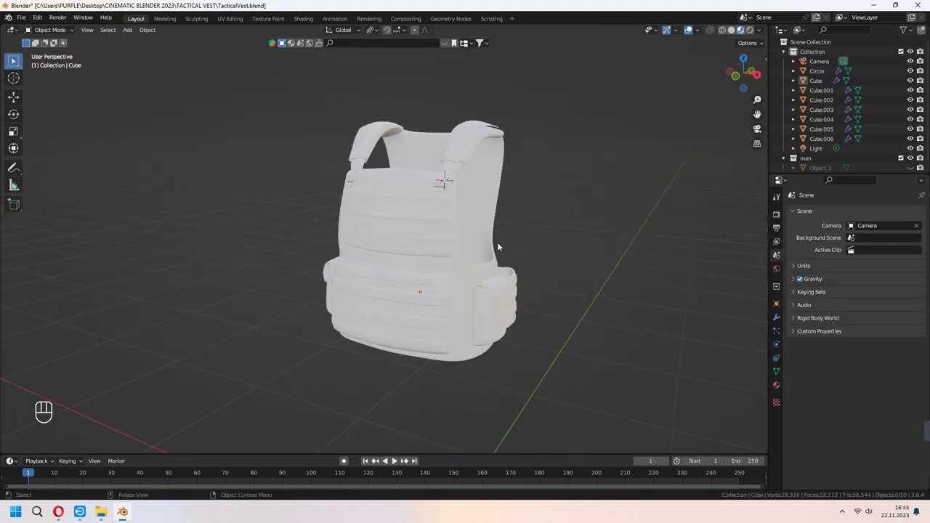
Step: Create a new material named camouflage on the vest body
{"action": "middle_click_drag", "start_coordinate": [498, 247], "coordinate": [486, 262]}
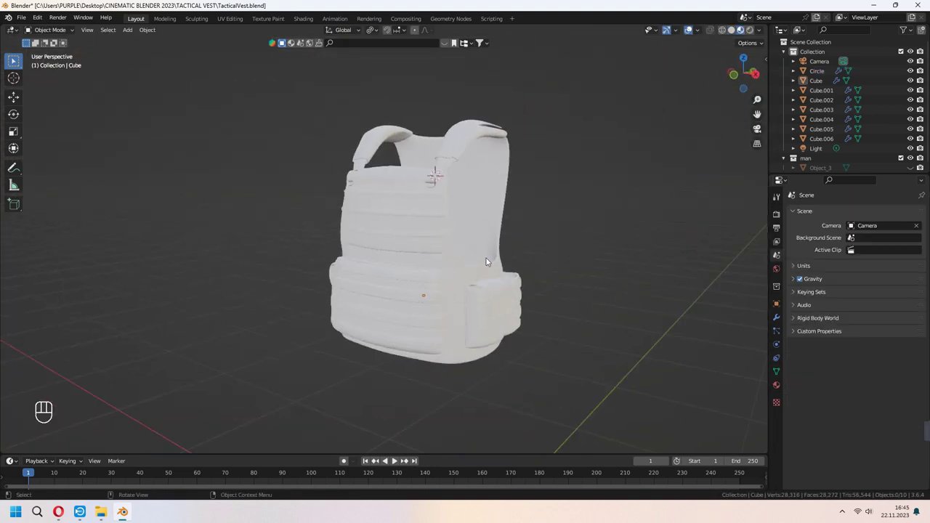
{"action": "left_click", "coordinate": [776, 385]}
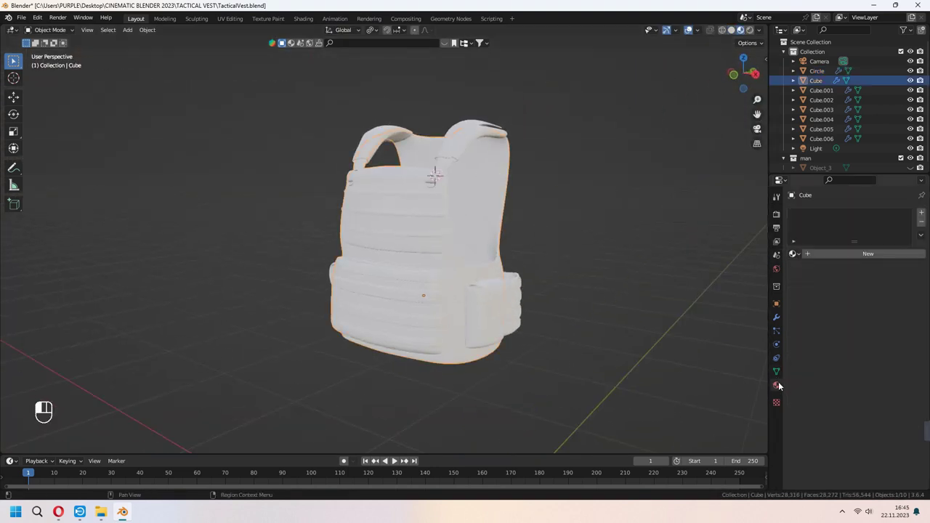
{"action": "left_click", "coordinate": [820, 255]}
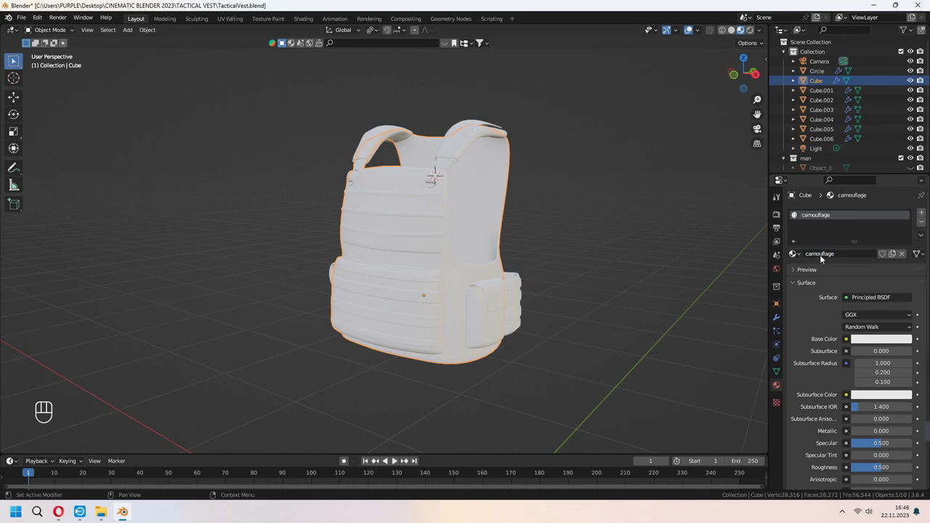
Step: Switch to the Shading workspace and frame the vest body with its camouflage material nodes
{"action": "left_click", "coordinate": [303, 19]}
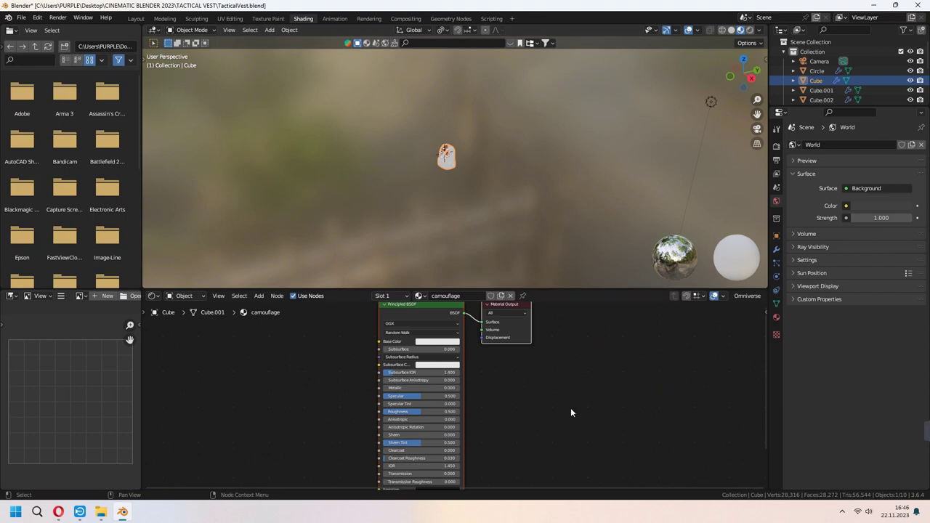
{"action": "middle_click_drag", "start_coordinate": [571, 410], "coordinate": [596, 433]}
{"action": "key", "text": "KP_Decimal"}
{"action": "scroll", "coordinate": [485, 188], "scroll_direction": "up", "scroll_amount": 1}
{"action": "middle_click_drag", "start_coordinate": [485, 188], "coordinate": [513, 188]}
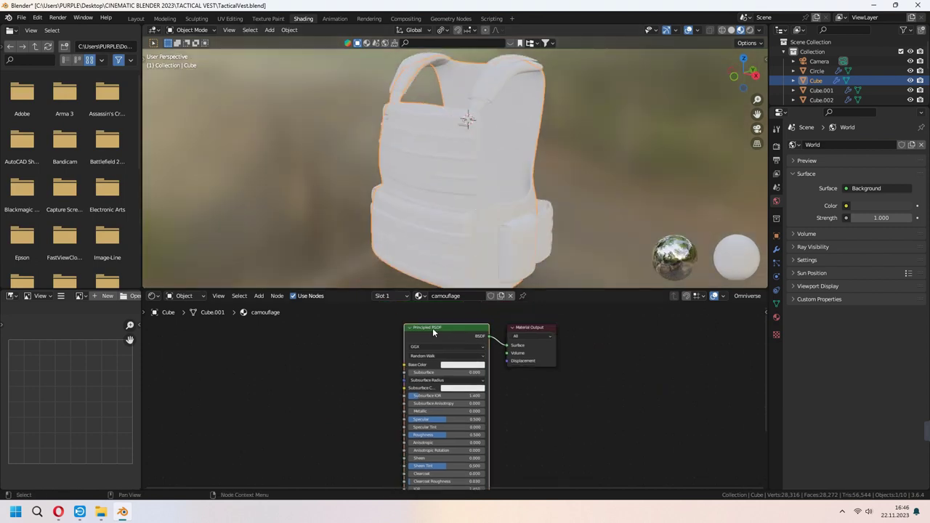
Step: Search the add-on preferences for node to check whether Node Wrangler is enabled
{"action": "left_click", "coordinate": [38, 17]}
{"action": "left_click", "coordinate": [59, 156]}
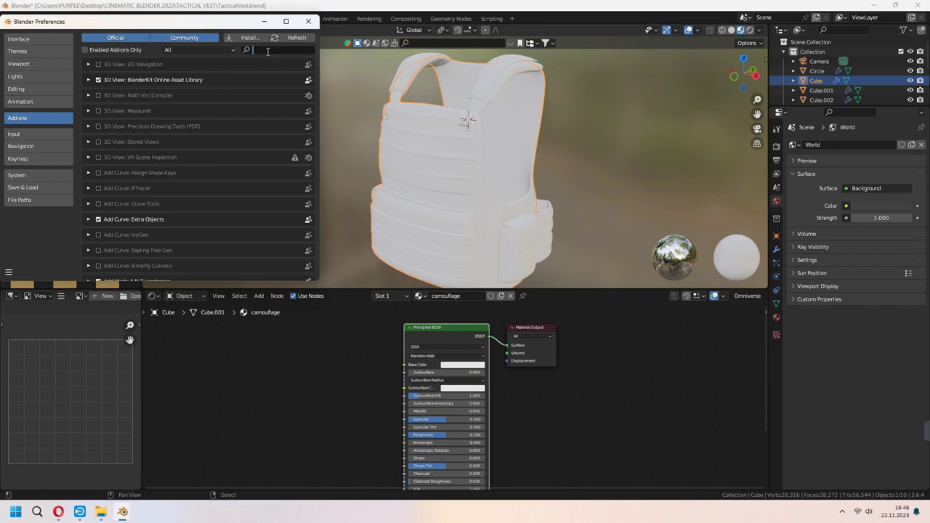
{"action": "type", "text": "noc"}
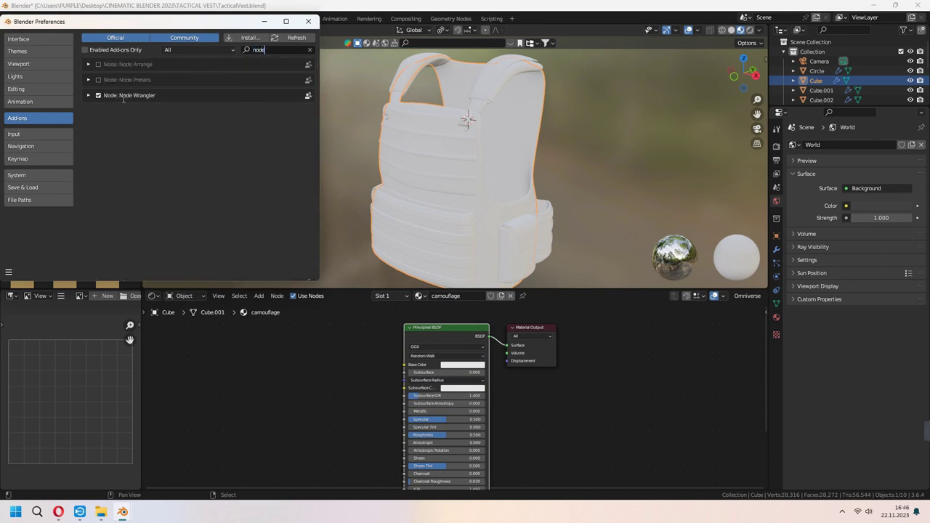
{"action": "left_click", "coordinate": [311, 23]}
{"action": "middle_click_drag", "start_coordinate": [355, 378], "coordinate": [366, 385]}
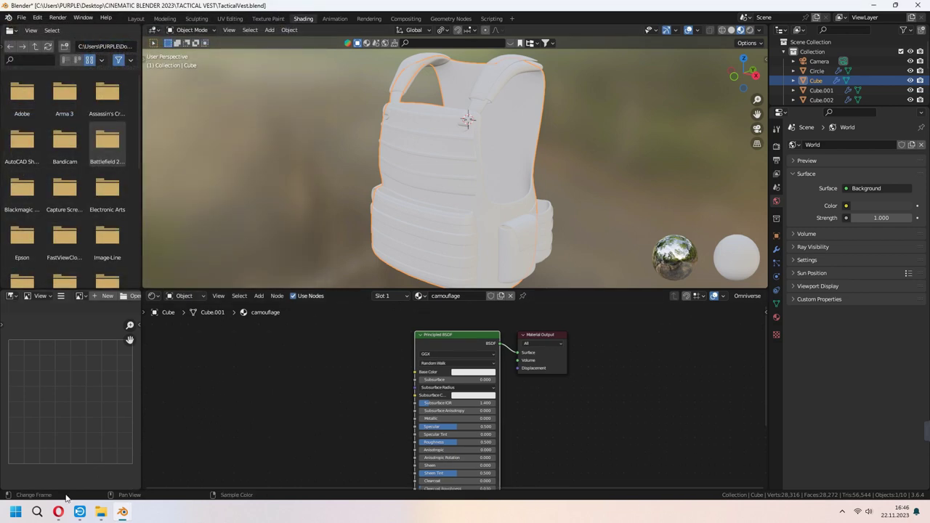
Step: Switch to the Opera browser to view the Fabric Camo 003 texture page, and return to Blender
{"action": "left_click", "coordinate": [58, 511]}
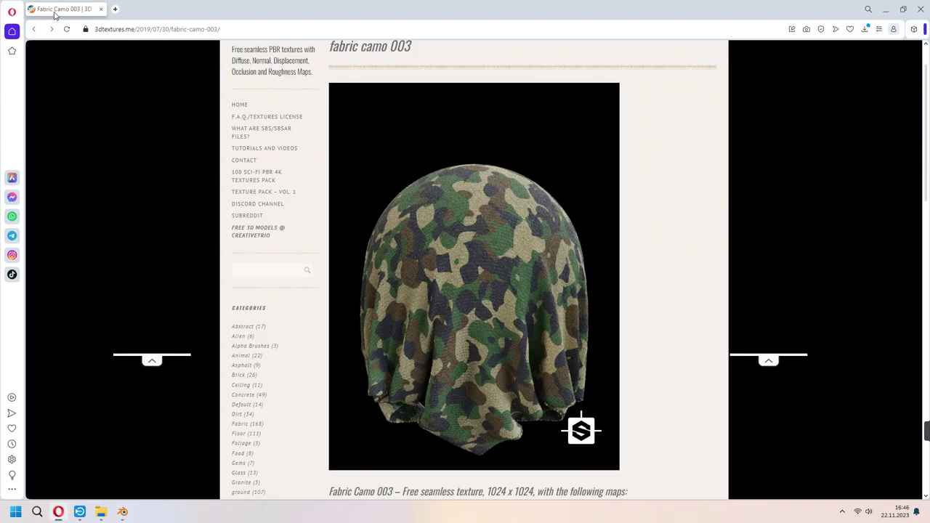
{"action": "scroll", "coordinate": [353, 51], "scroll_direction": "up", "scroll_amount": 1}
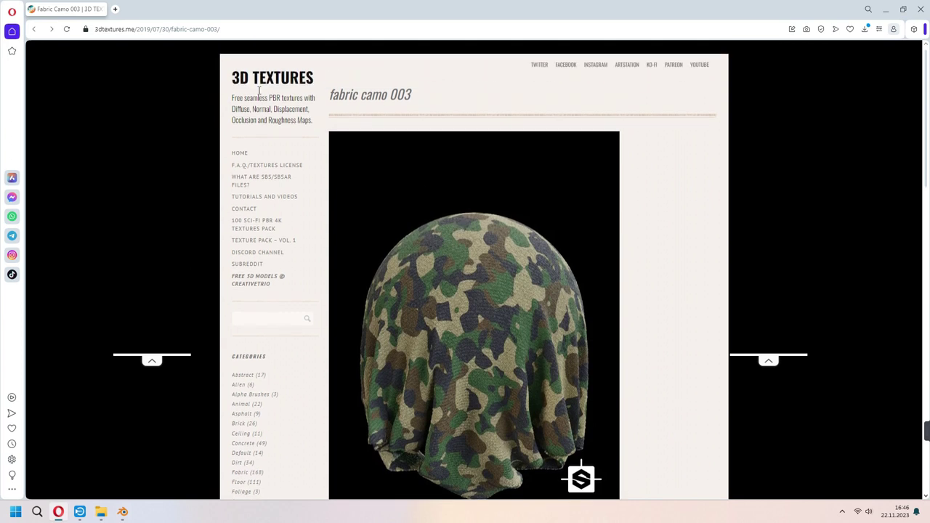
{"action": "scroll", "coordinate": [585, 343], "scroll_direction": "down", "scroll_amount": 1}
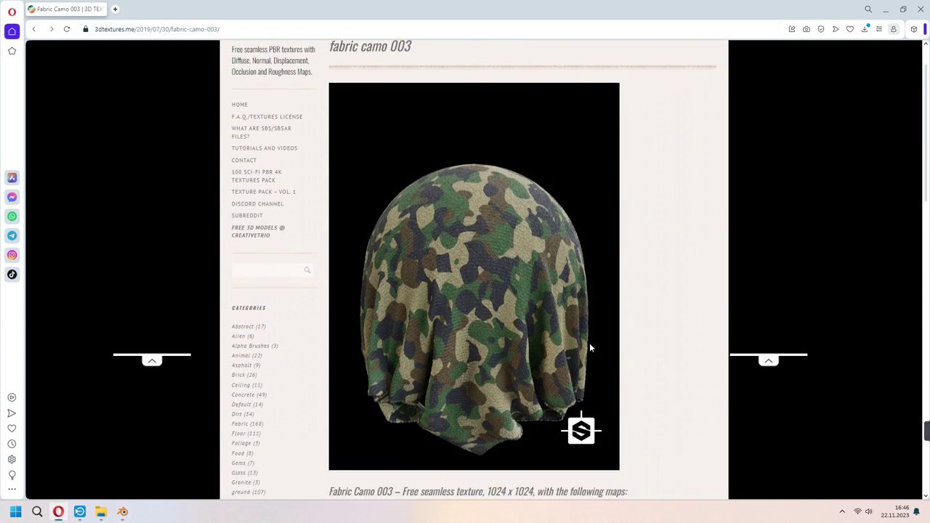
{"action": "left_click", "coordinate": [125, 515]}
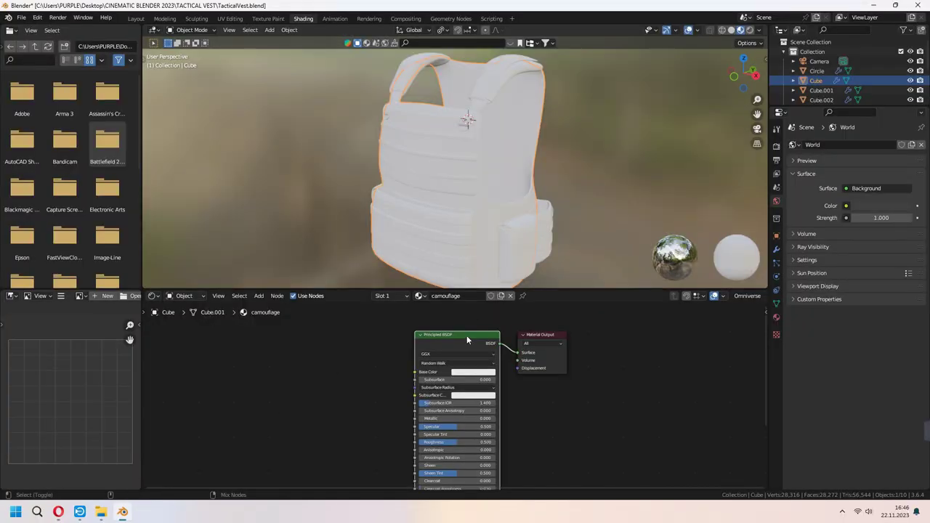
Step: Load all five Fabric_Camo_003 texture maps into the camouflage material with Principled Texture Setup
{"action": "key", "text": "ctrl+shift+t"}
{"action": "double_click", "coordinate": [367, 177]}
{"action": "double_click", "coordinate": [358, 188]}
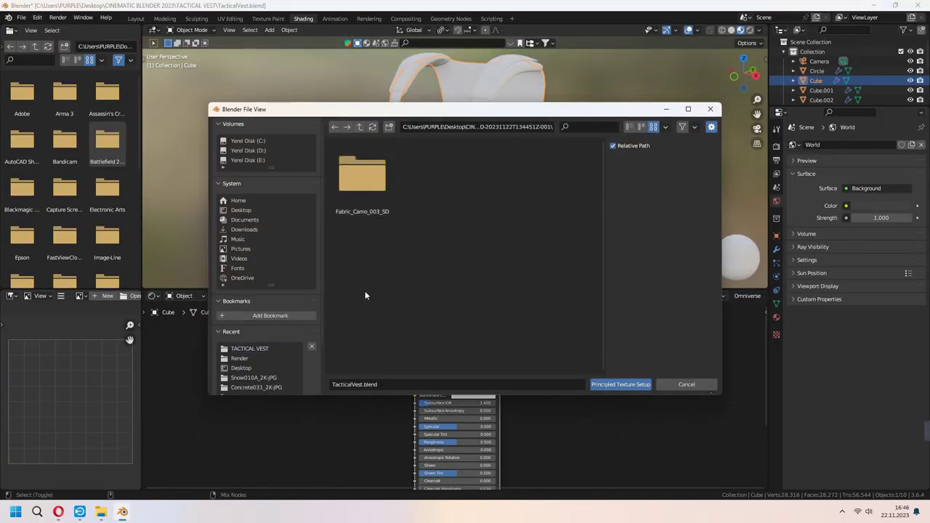
{"action": "double_click", "coordinate": [364, 186]}
{"action": "left_click_drag", "start_coordinate": [369, 337], "coordinate": [586, 181]}
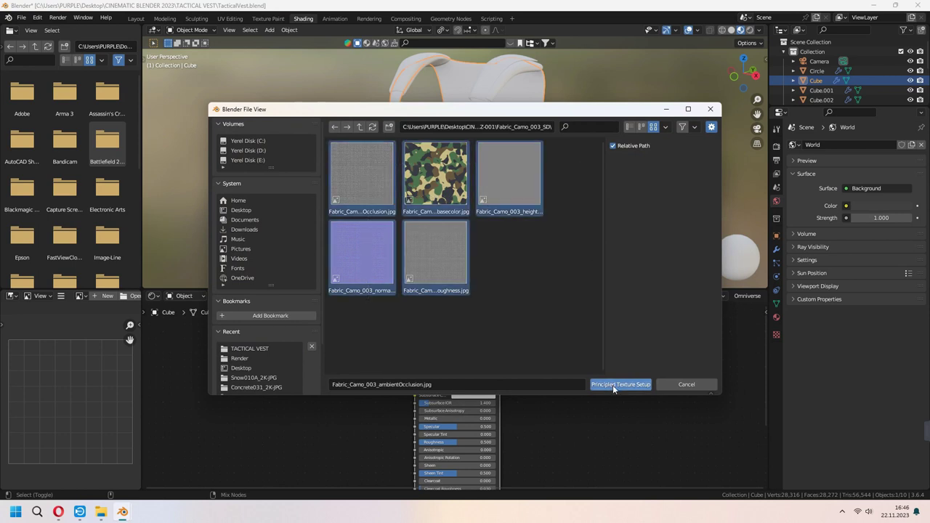
{"action": "left_click", "coordinate": [615, 385]}
Step: Unwrap all faces of the vest body with Smart UV Project at its default settings
{"action": "middle_click_drag", "start_coordinate": [582, 210], "coordinate": [532, 156]}
{"action": "key", "text": "Tab"}
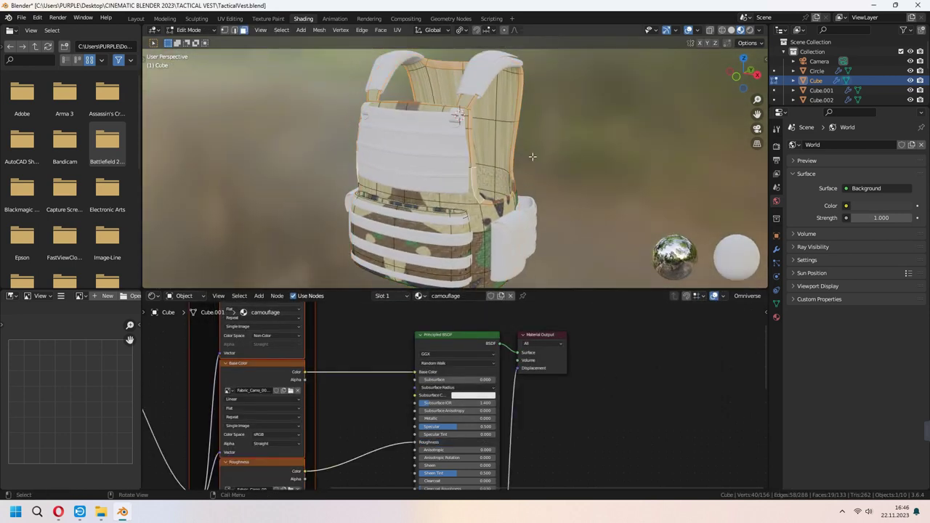
{"action": "key", "text": "a"}
{"action": "key", "text": "u"}
{"action": "left_click", "coordinate": [526, 173]}
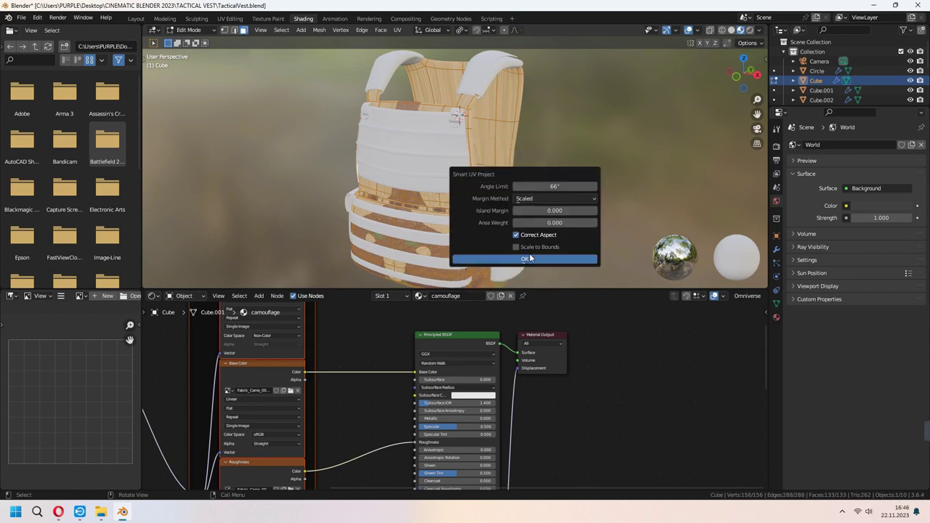
{"action": "left_click", "coordinate": [523, 258]}
{"action": "key", "text": "Tab"}
{"action": "middle_click_drag", "start_coordinate": [539, 231], "coordinate": [640, 182]}
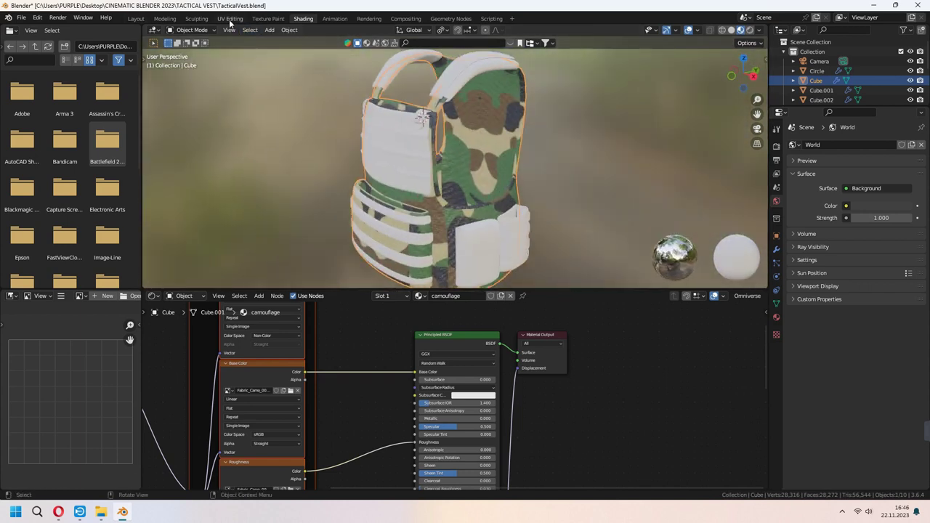
Step: Switch to the UV Editing workspace and frame the vest body in material preview, in Object Mode
{"action": "left_click", "coordinate": [230, 19]}
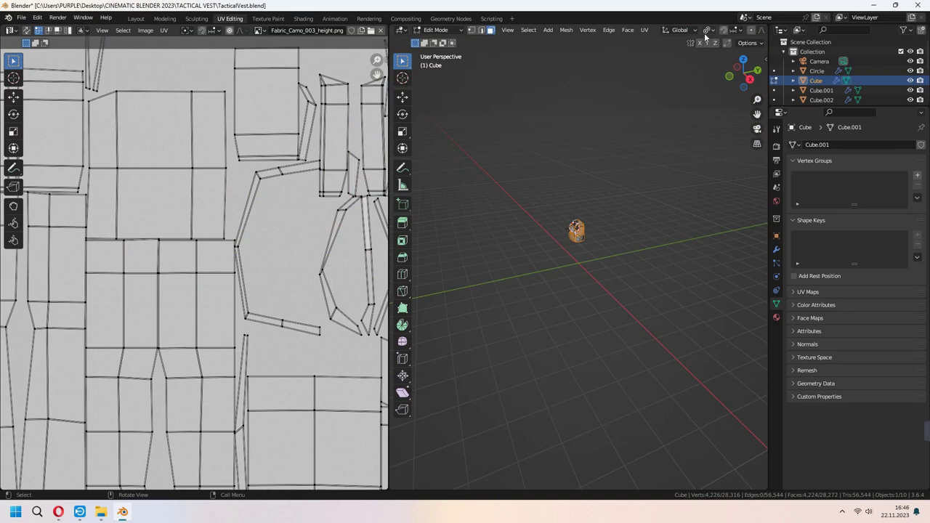
{"action": "scroll", "coordinate": [705, 33], "scroll_direction": "down", "scroll_amount": 5}
{"action": "left_click", "coordinate": [742, 32]}
{"action": "key", "text": "Home"}
{"action": "middle_click_drag", "start_coordinate": [621, 231], "coordinate": [653, 242]}
{"action": "key", "text": "KP_Decimal"}
{"action": "middle_click_drag", "start_coordinate": [617, 285], "coordinate": [631, 286]}
Step: Apply the Mirror and Subdivision modifiers on the vest body
{"action": "left_click", "coordinate": [776, 319]}
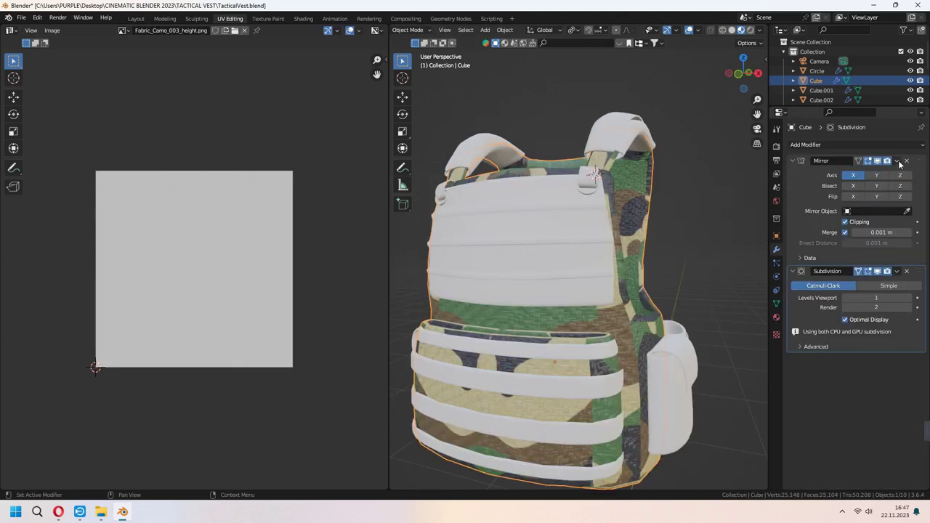
{"action": "left_click", "coordinate": [898, 161]}
{"action": "left_click", "coordinate": [896, 168]}
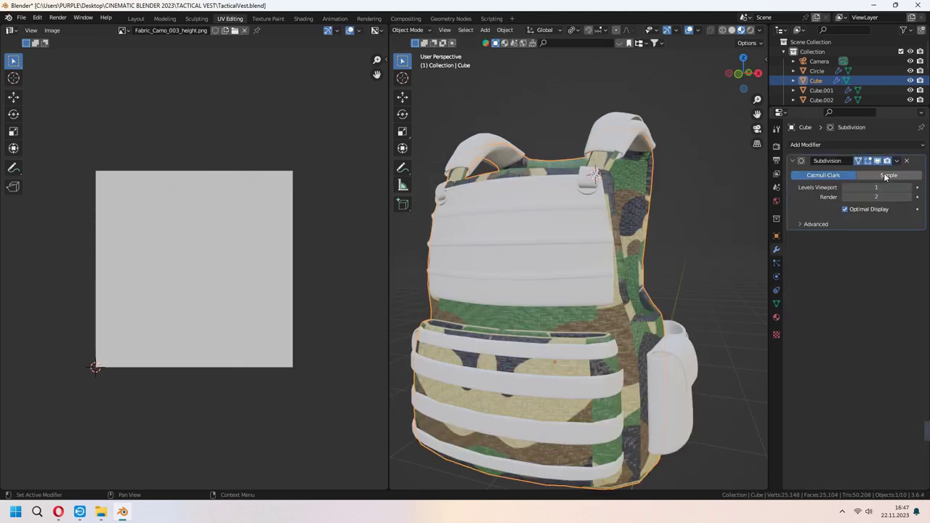
{"action": "left_click", "coordinate": [897, 161]}
{"action": "left_click", "coordinate": [883, 172]}
Step: Unwrap the complete vest body mesh with Smart UV Project after applying its modifiers
{"action": "middle_click_drag", "start_coordinate": [677, 255], "coordinate": [594, 262]}
{"action": "key", "text": "Tab"}
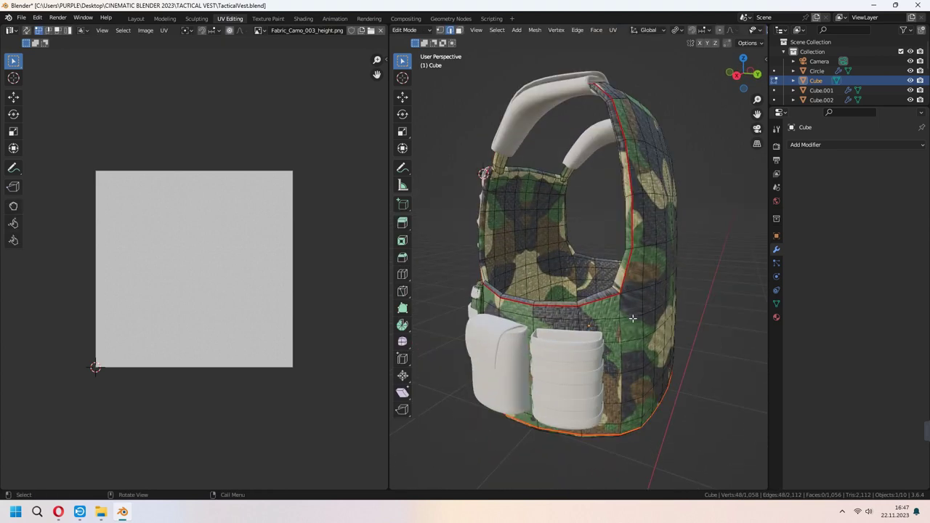
{"action": "key", "text": "a"}
{"action": "key", "text": "u"}
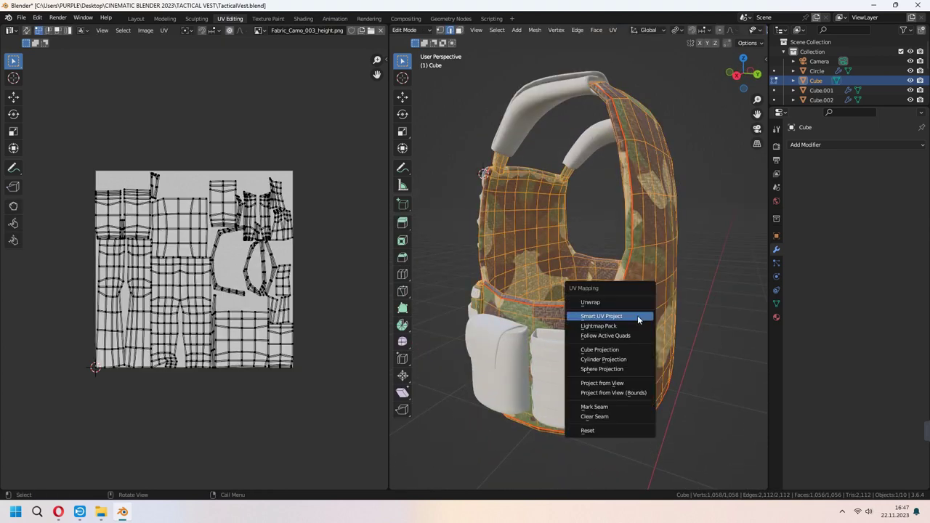
{"action": "left_click", "coordinate": [638, 318]}
{"action": "left_click", "coordinate": [603, 408]}
Step: Examine the camouflage pattern and fabric weave on the vest body up close in rendered view
{"action": "middle_click_drag", "start_coordinate": [602, 409], "coordinate": [667, 328]}
{"action": "key", "text": "Tab"}
{"action": "left_click", "coordinate": [750, 31]}
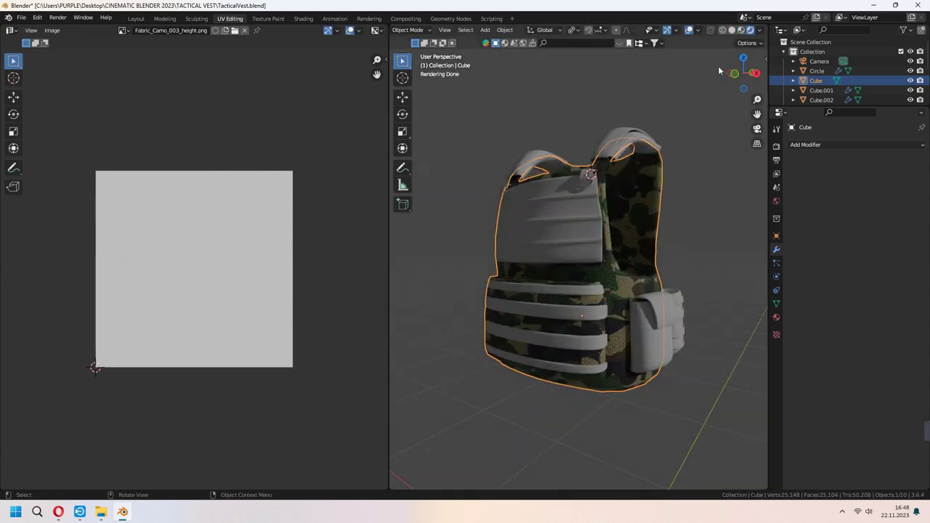
{"action": "scroll", "coordinate": [635, 323], "scroll_direction": "up", "scroll_amount": 5}
{"action": "middle_click_drag", "start_coordinate": [638, 339], "coordinate": [549, 316], "text": "shift"}
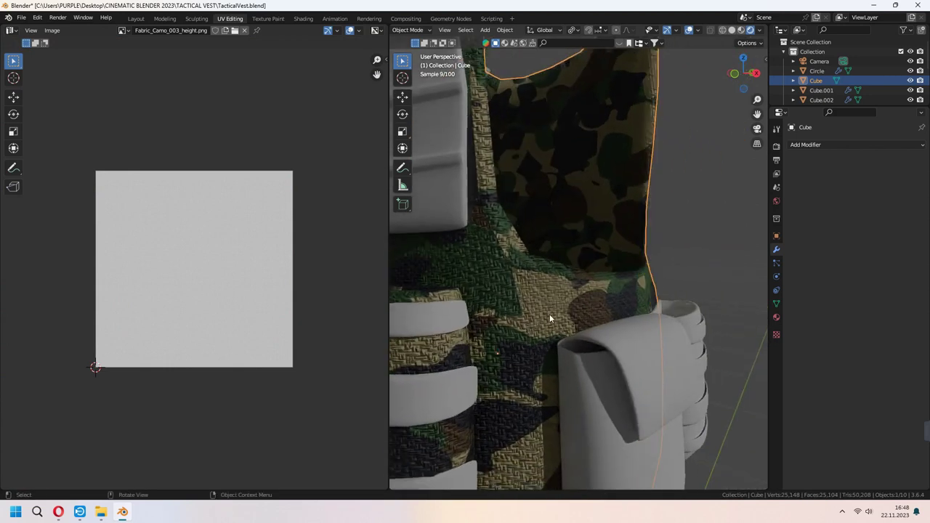
{"action": "scroll", "coordinate": [549, 317], "scroll_direction": "up", "scroll_amount": 2}
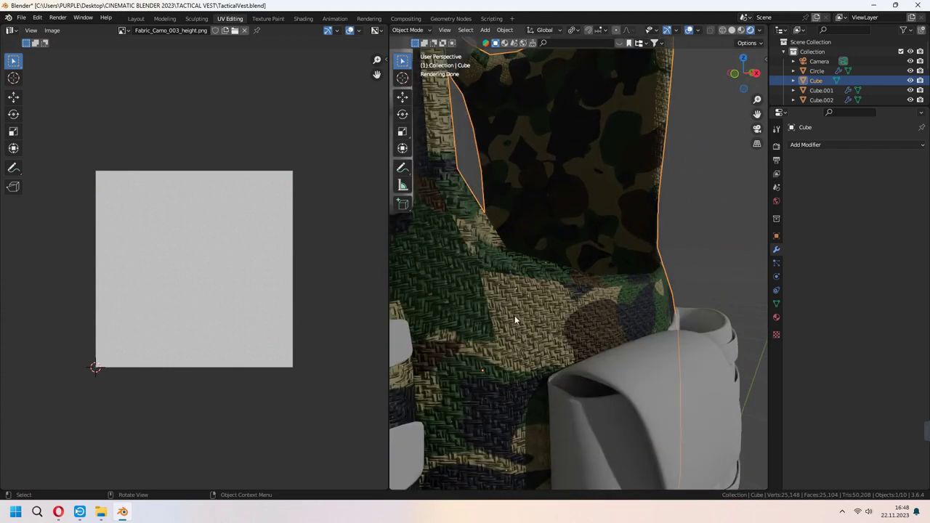
{"action": "scroll", "coordinate": [513, 315], "scroll_direction": "down", "scroll_amount": 6}
{"action": "middle_click_drag", "start_coordinate": [456, 194], "coordinate": [478, 190]}
Step: Switch to the Shading workspace and bring the camouflage texture nodes into view
{"action": "left_click", "coordinate": [303, 18]}
{"action": "middle_click_drag", "start_coordinate": [399, 328], "coordinate": [483, 328]}
{"action": "key", "text": "shift+a"}
{"action": "left_click", "coordinate": [481, 322]}
{"action": "type", "text": "c"}
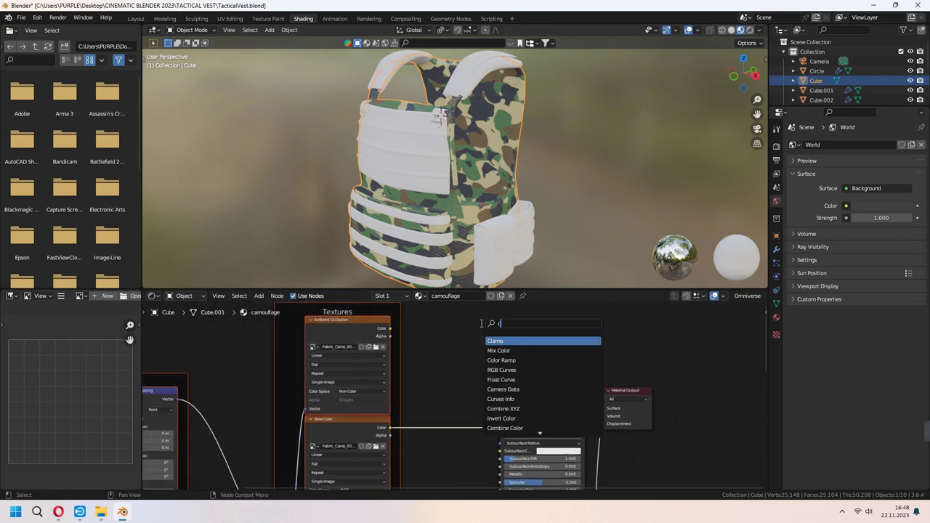
{"action": "key", "text": "Escape"}
Step: Add a Brightness/Contrast node between the Base Color texture and the Principled BSDF and adjust it
{"action": "key", "text": "shift+a"}
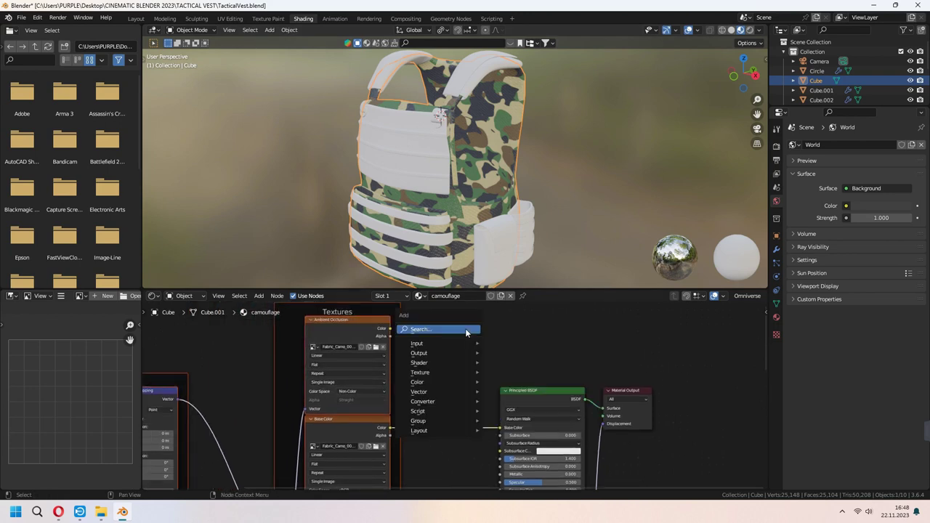
{"action": "left_click", "coordinate": [466, 329]}
{"action": "type", "text": "br"}
{"action": "left_click", "coordinate": [482, 357]}
{"action": "left_click", "coordinate": [457, 438]}
{"action": "middle_click_drag", "start_coordinate": [506, 365], "coordinate": [513, 331]}
{"action": "left_click_drag", "start_coordinate": [436, 397], "coordinate": [445, 397]}
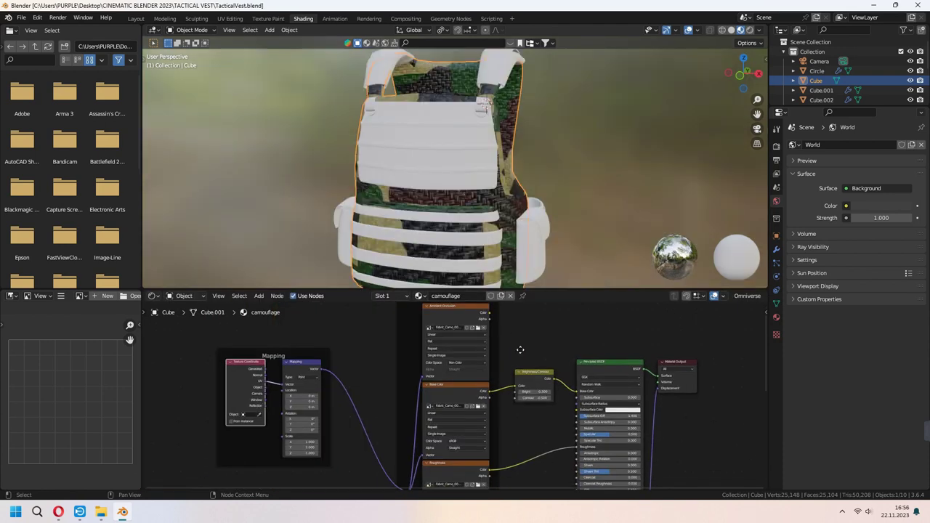
Step: Set the Mapping node's X, Y and Z scale to 3 for the camouflage textures
{"action": "middle_click_drag", "start_coordinate": [518, 349], "coordinate": [581, 342]}
{"action": "scroll", "coordinate": [443, 384], "scroll_direction": "up", "scroll_amount": 7}
{"action": "middle_click_drag", "start_coordinate": [443, 384], "coordinate": [535, 403]}
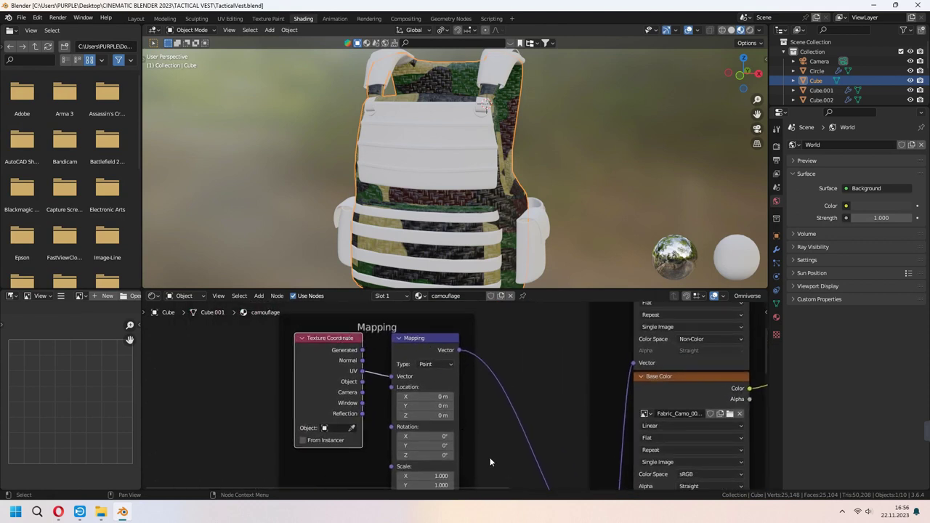
{"action": "middle_click_drag", "start_coordinate": [544, 463], "coordinate": [545, 390]}
{"action": "left_click_drag", "start_coordinate": [430, 405], "coordinate": [429, 413]}
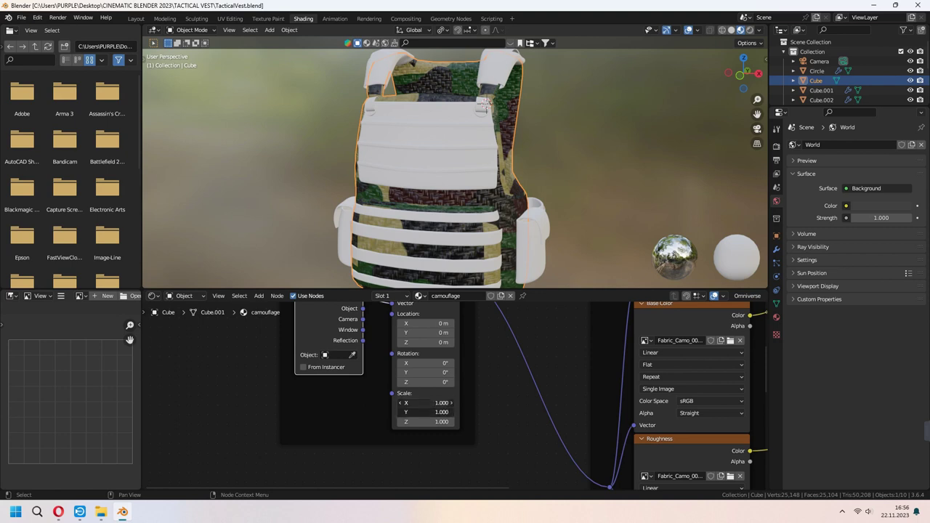
{"action": "key", "text": "Return"}
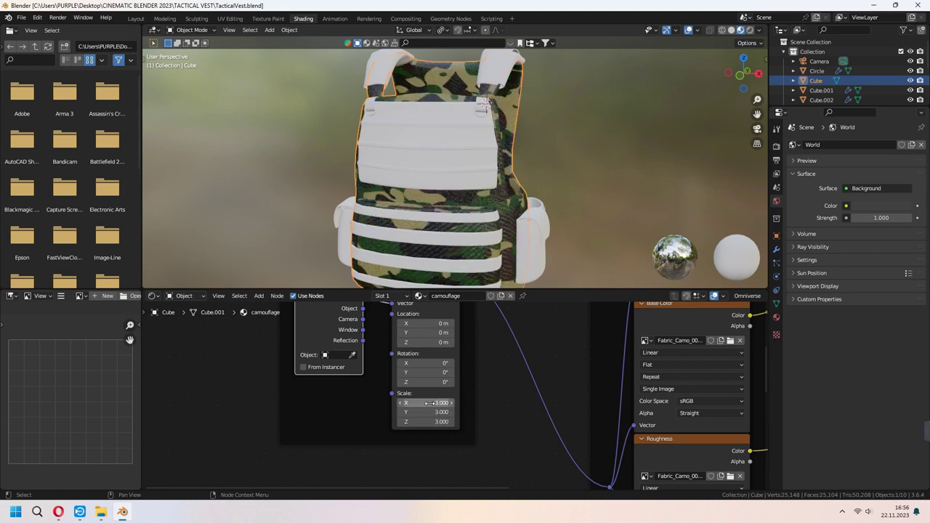
Step: Readjust the Mapping node's scale on all three axes and inspect the camouflage pattern on the vest
{"action": "middle_click_drag", "start_coordinate": [574, 218], "coordinate": [523, 226]}
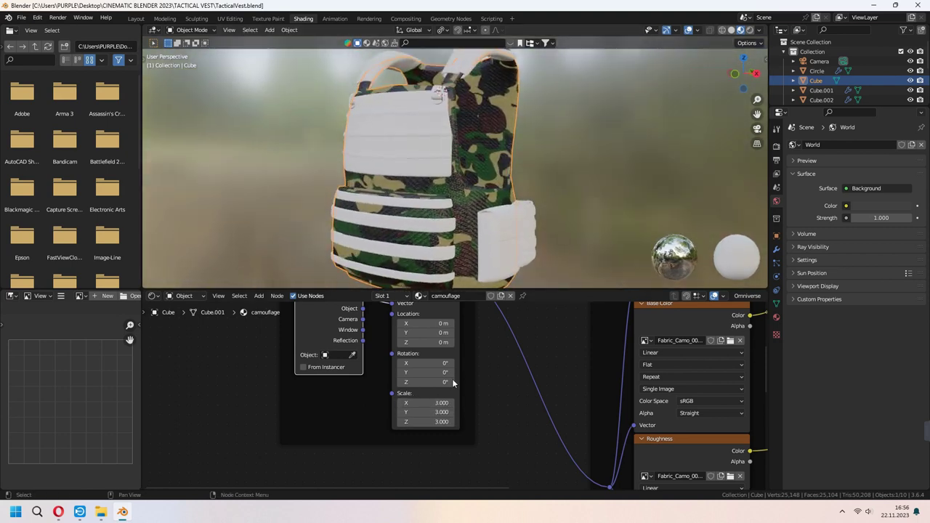
{"action": "left_click_drag", "start_coordinate": [434, 404], "coordinate": [434, 422]}
{"action": "key", "text": "Return"}
{"action": "middle_click_drag", "start_coordinate": [539, 221], "coordinate": [560, 160]}
{"action": "scroll", "coordinate": [559, 160], "scroll_direction": "up", "scroll_amount": 5}
{"action": "middle_click_drag", "start_coordinate": [492, 153], "coordinate": [436, 160]}
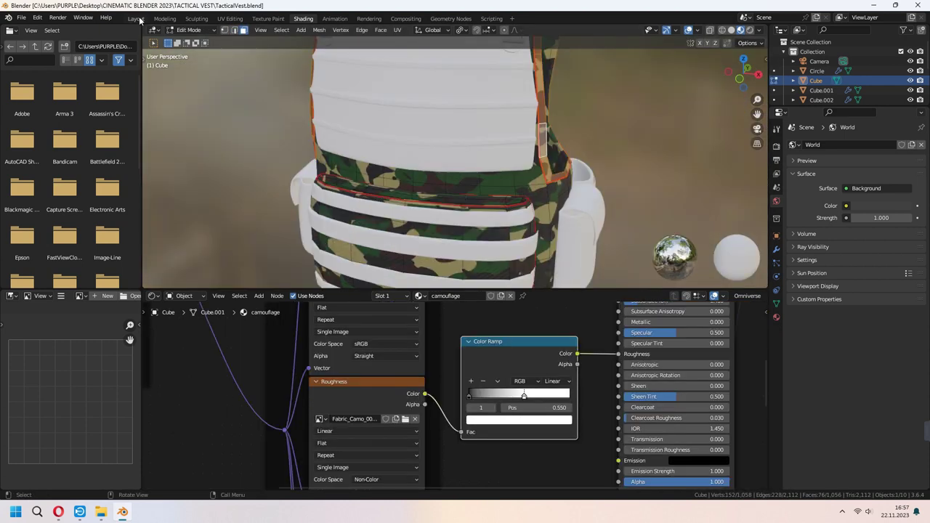
Step: In the Layout workspace, add a second material named sides and assign it to the vest body's selected edge faces
{"action": "left_click", "coordinate": [136, 18]}
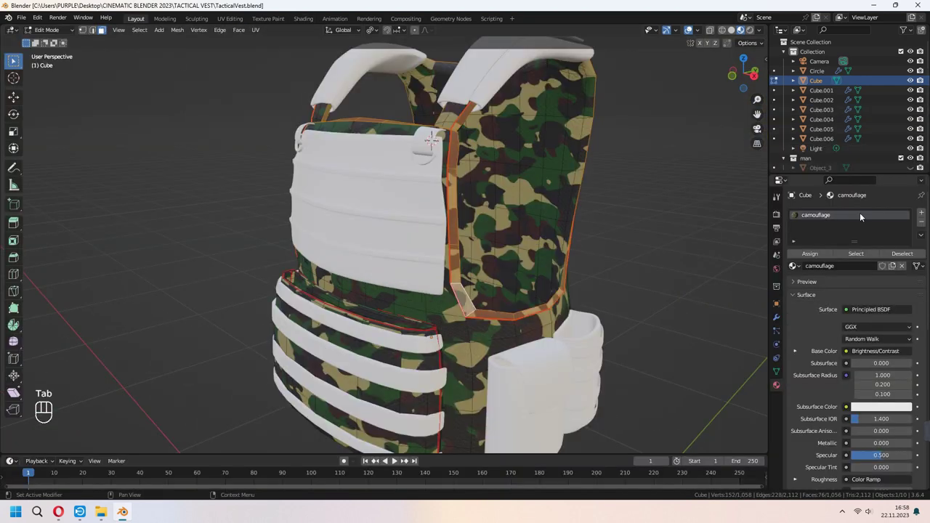
{"action": "left_click", "coordinate": [921, 216]}
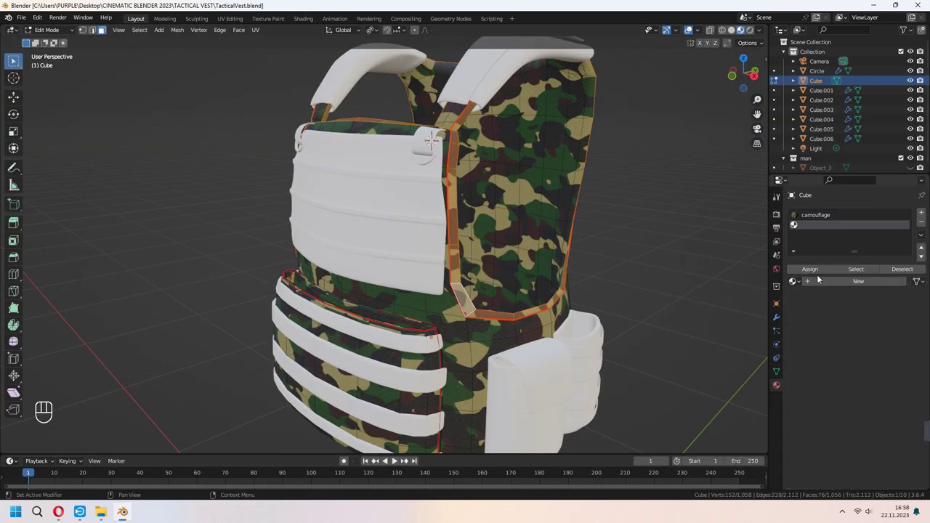
{"action": "left_click", "coordinate": [850, 281]}
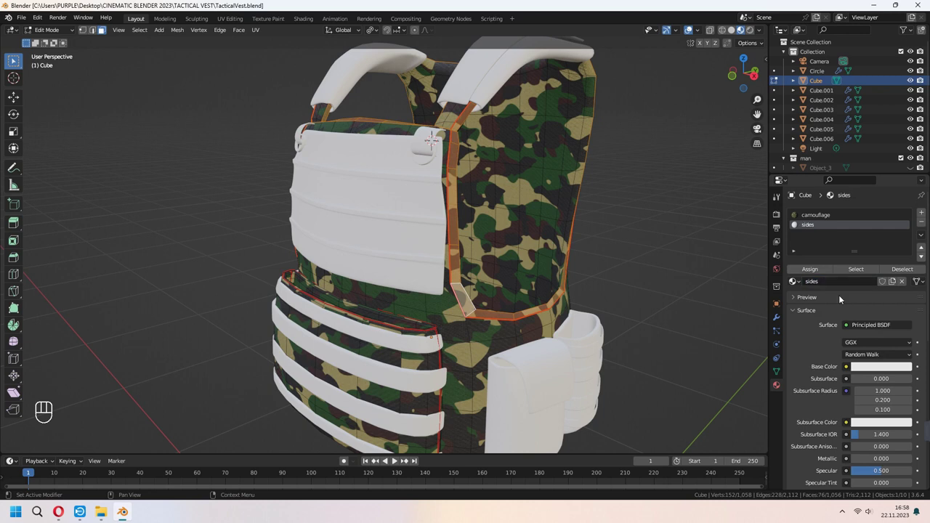
{"action": "left_click", "coordinate": [803, 270]}
Step: Assign the sides material to the face loops around the vest body's bottom rim
{"action": "middle_click_drag", "start_coordinate": [558, 305], "coordinate": [534, 316]}
{"action": "scroll", "coordinate": [385, 335], "scroll_direction": "up", "scroll_amount": 6}
{"action": "left_click", "coordinate": [445, 370], "text": "alt+shift"}
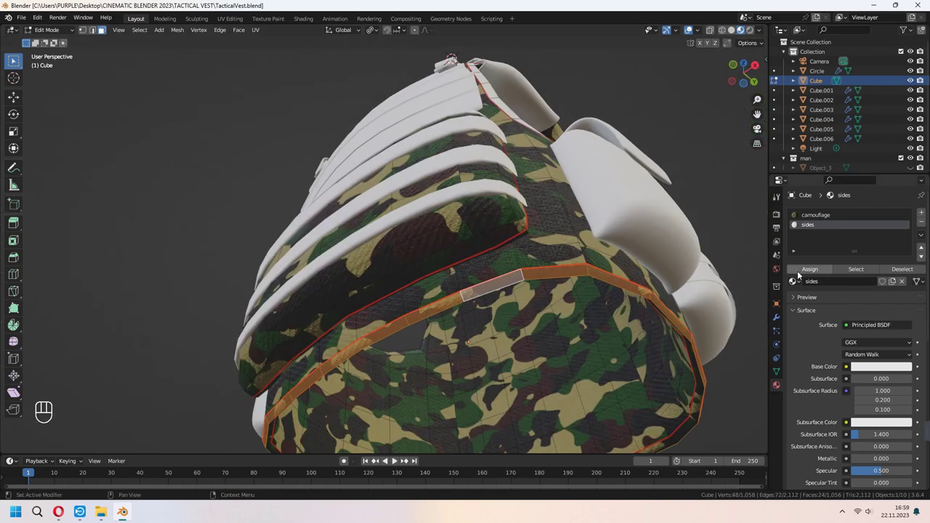
{"action": "left_click", "coordinate": [799, 271]}
{"action": "middle_click_drag", "start_coordinate": [538, 320], "coordinate": [313, 349]}
{"action": "left_click", "coordinate": [280, 415], "text": "alt"}
{"action": "left_click", "coordinate": [812, 269]}
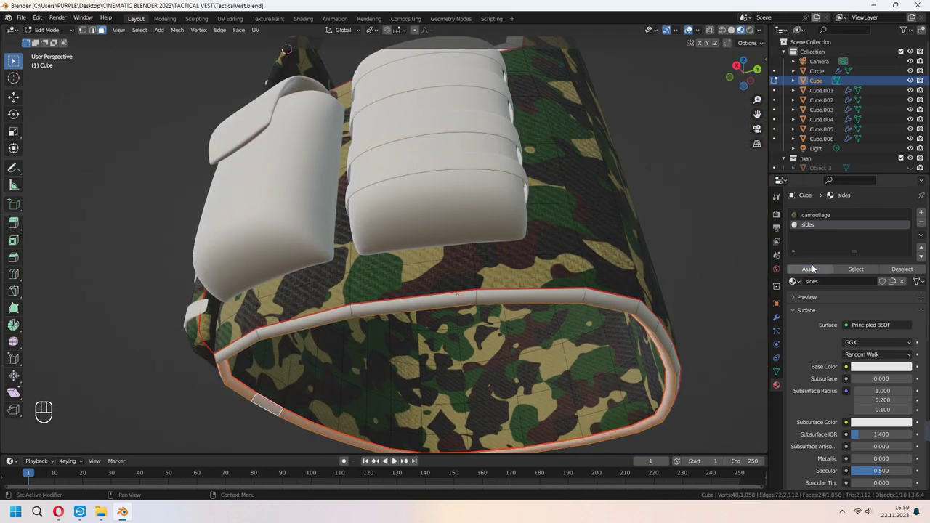
Step: Select further face loops inside the vest's lower opening and assign the sides material to them
{"action": "left_click", "coordinate": [334, 396], "text": "alt"}
{"action": "left_click", "coordinate": [342, 385], "text": "alt+shift"}
{"action": "middle_click_drag", "start_coordinate": [406, 407], "coordinate": [407, 312]}
{"action": "left_click", "coordinate": [453, 325], "text": "alt+shift"}
{"action": "left_click", "coordinate": [473, 285], "text": "alt+shift"}
{"action": "key", "text": "ctrl+z"}
{"action": "middle_click_drag", "start_coordinate": [465, 291], "coordinate": [502, 355]}
{"action": "left_click", "coordinate": [810, 268]}
Step: Assign the sides material to the inner faces of the back panel, including the leftover face at its upper corner
{"action": "middle_click_drag", "start_coordinate": [646, 348], "coordinate": [534, 382]}
{"action": "left_click_drag", "start_coordinate": [420, 163], "coordinate": [538, 322]}
{"action": "left_click", "coordinate": [810, 269]}
{"action": "middle_click_drag", "start_coordinate": [611, 320], "coordinate": [626, 295]}
{"action": "left_click", "coordinate": [407, 188]}
{"action": "left_click", "coordinate": [809, 224]}
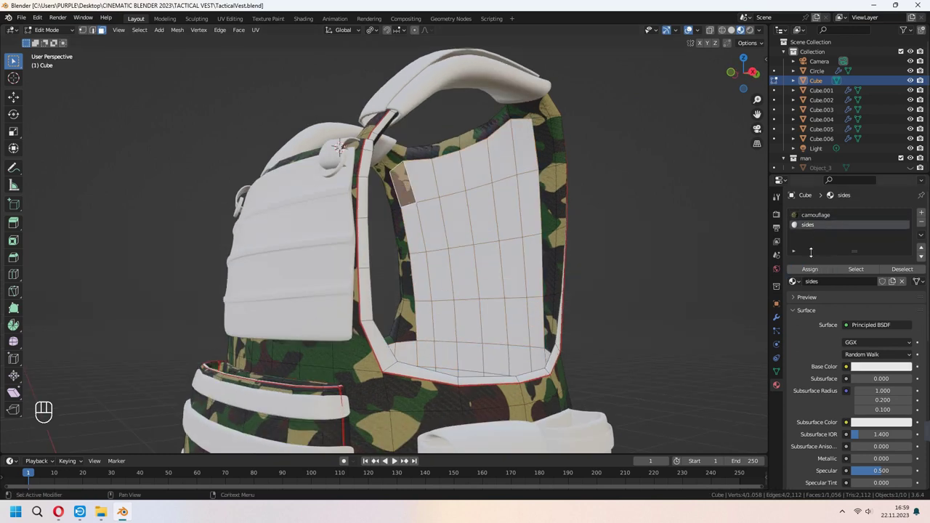
{"action": "left_click", "coordinate": [810, 269]}
Step: Assign the sides material to the column of faces along the inner back panel's edge
{"action": "middle_click_drag", "start_coordinate": [567, 306], "coordinate": [607, 305]}
{"action": "left_click_drag", "start_coordinate": [538, 329], "coordinate": [530, 176]}
{"action": "left_click", "coordinate": [810, 269]}
Step: Select the remaining camouflage faces down the inner back panel's side edge and assign the sides material to them
{"action": "middle_click_drag", "start_coordinate": [574, 271], "coordinate": [494, 255]}
{"action": "left_click", "coordinate": [399, 184]}
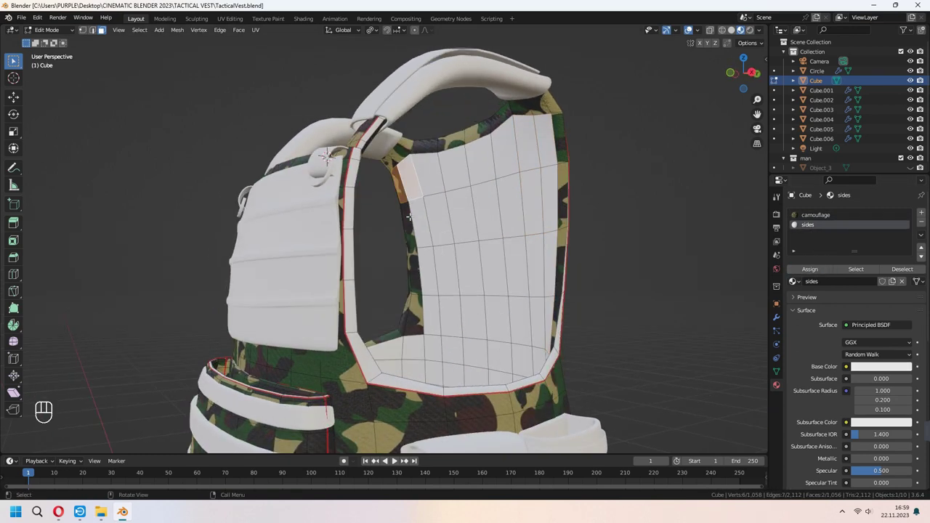
{"action": "left_click", "coordinate": [409, 226], "text": "shift"}
{"action": "left_click", "coordinate": [416, 314], "text": "shift"}
{"action": "left_click", "coordinate": [414, 270], "text": "shift"}
{"action": "left_click", "coordinate": [399, 184], "text": "shift"}
{"action": "left_click", "coordinate": [808, 225]}
{"action": "left_click", "coordinate": [810, 269]}
Step: Sample a tan colour from the vest's camouflage fabric as the sides material's base colour, outside Edit Mode
{"action": "mouse_move", "coordinate": [574, 295]}
{"action": "middle_mouse_down"}
{"action": "mouse_move", "coordinate": [625, 303]}
{"action": "mouse_move", "coordinate": [581, 309]}
{"action": "middle_mouse_up"}
{"action": "scroll", "coordinate": [582, 309], "scroll_direction": "down", "scroll_amount": 2}
{"action": "key", "text": "Tab"}
{"action": "left_click", "coordinate": [887, 355]}
{"action": "left_click", "coordinate": [903, 310]}
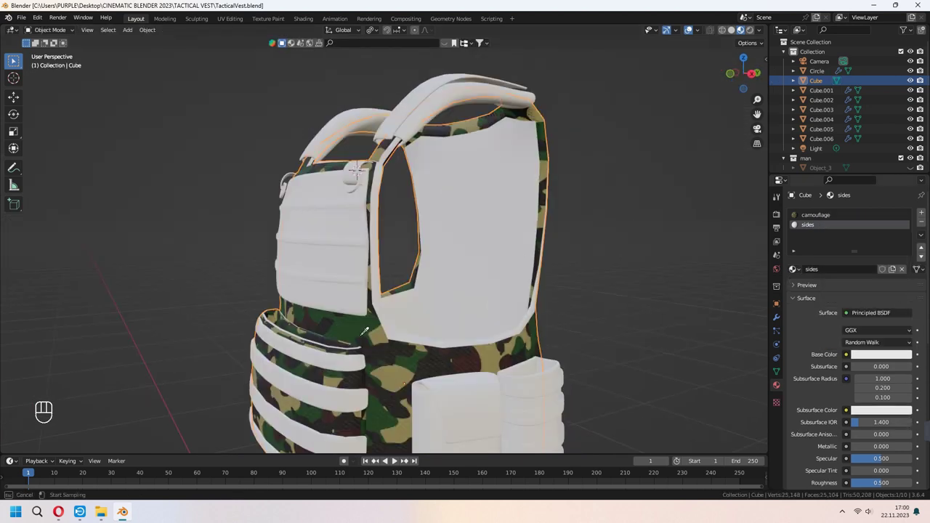
{"action": "left_click", "coordinate": [377, 332]}
{"action": "middle_click_drag", "start_coordinate": [509, 349], "coordinate": [611, 367]}
Step: Set the sides material's metallic value to 0.433 and tune its roughness
{"action": "scroll", "coordinate": [872, 421], "scroll_direction": "down", "scroll_amount": 3}
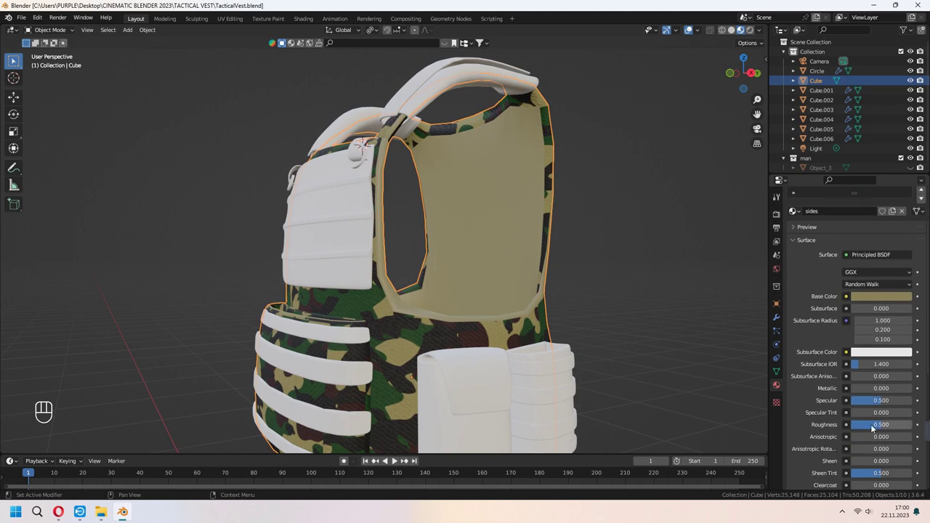
{"action": "left_click_drag", "start_coordinate": [880, 424], "coordinate": [867, 424]}
{"action": "scroll", "coordinate": [857, 425], "scroll_direction": "down", "scroll_amount": 1}
{"action": "left_click_drag", "start_coordinate": [863, 369], "coordinate": [889, 369]}
{"action": "middle_click_drag", "start_coordinate": [609, 358], "coordinate": [493, 246]}
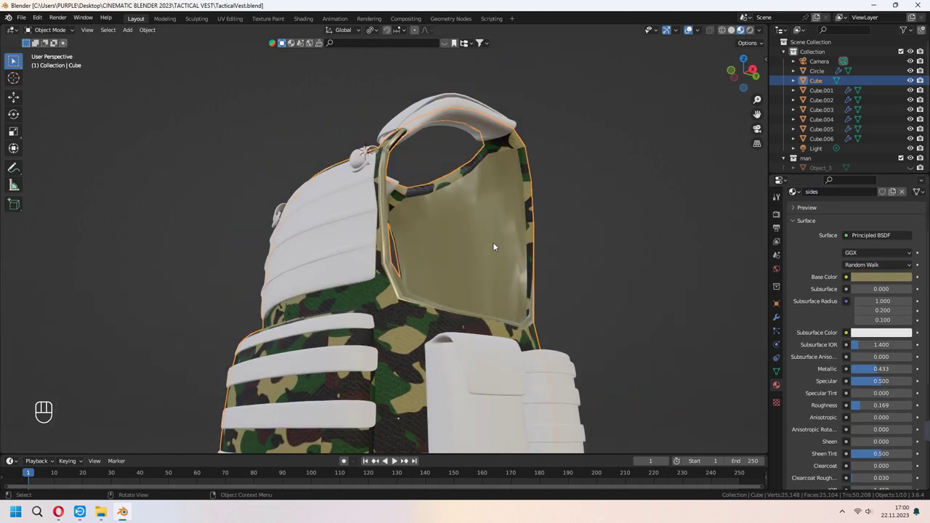
{"action": "left_click_drag", "start_coordinate": [861, 411], "coordinate": [876, 404]}
{"action": "middle_click_drag", "start_coordinate": [598, 320], "coordinate": [542, 321]}
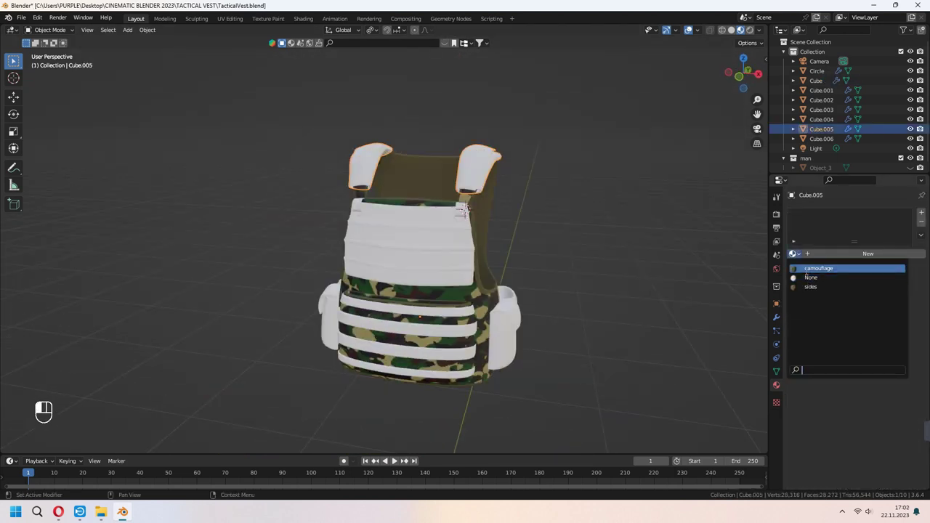
Step: Apply the camouflage material to the shoulder pads and unwrap their whole mesh with Smart UV Project
{"action": "left_click", "coordinate": [808, 270]}
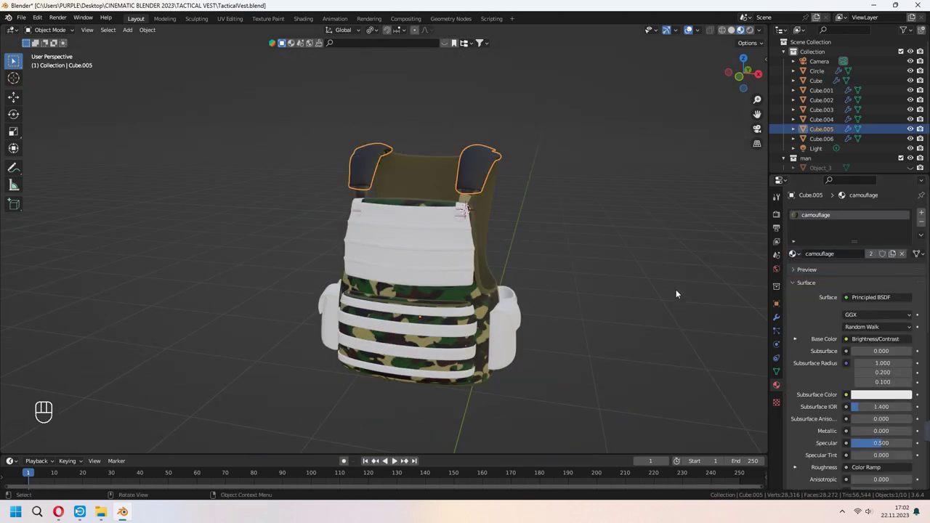
{"action": "middle_click_drag", "start_coordinate": [676, 291], "coordinate": [624, 308]}
{"action": "key", "text": "Tab"}
{"action": "key", "text": "a"}
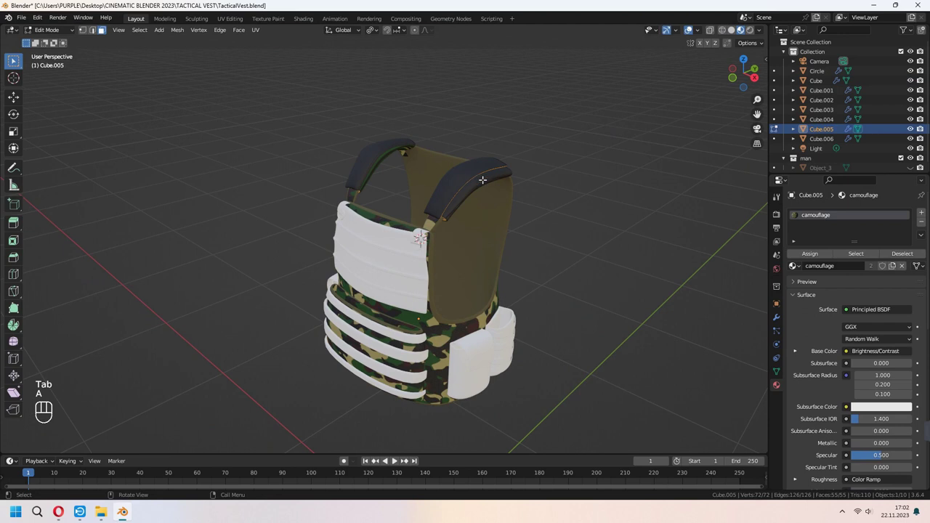
{"action": "key", "text": "u"}
{"action": "left_click", "coordinate": [483, 180]}
{"action": "left_click", "coordinate": [484, 269]}
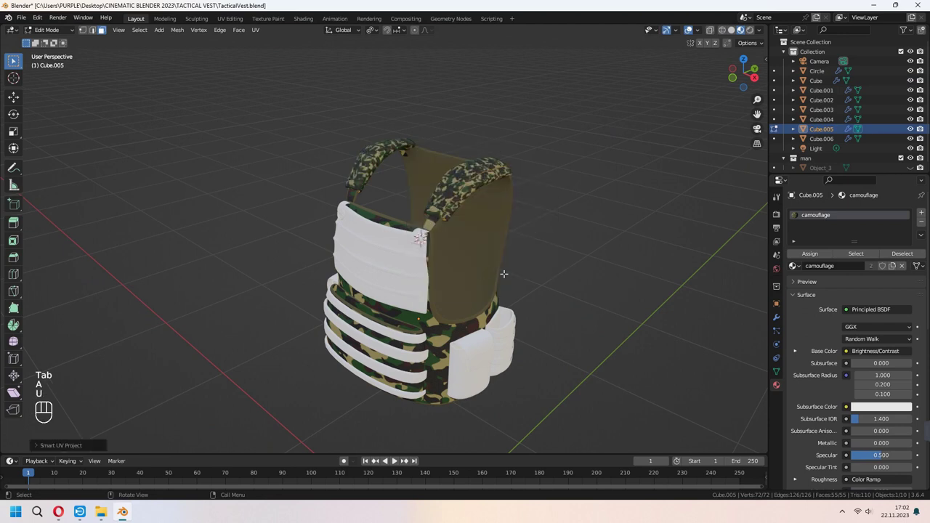
{"action": "scroll", "coordinate": [537, 258], "scroll_direction": "up", "scroll_amount": 3}
{"action": "middle_click_drag", "start_coordinate": [557, 266], "coordinate": [537, 305]}
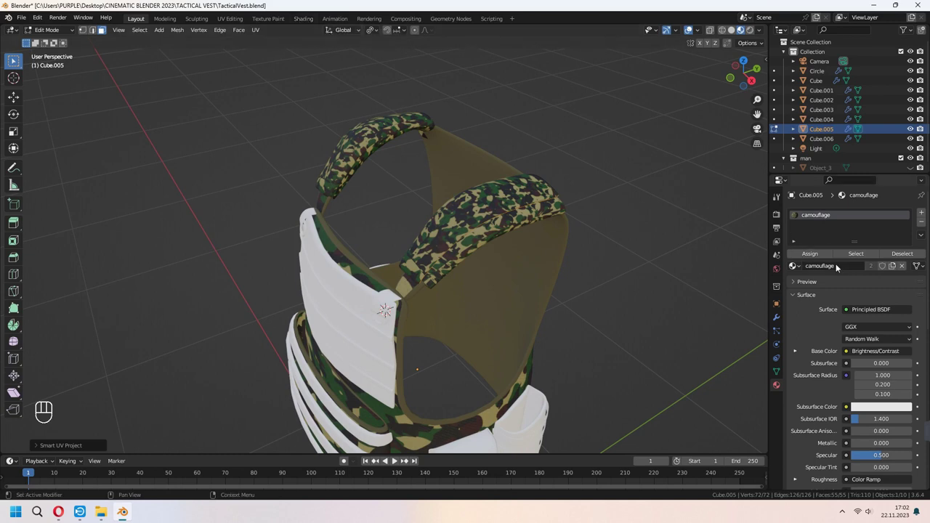
Step: Copy the shoulder pads' material as camouflage.Shoulder and set its texture mapping scale to 2 on all axes
{"action": "left_click", "coordinate": [892, 266]}
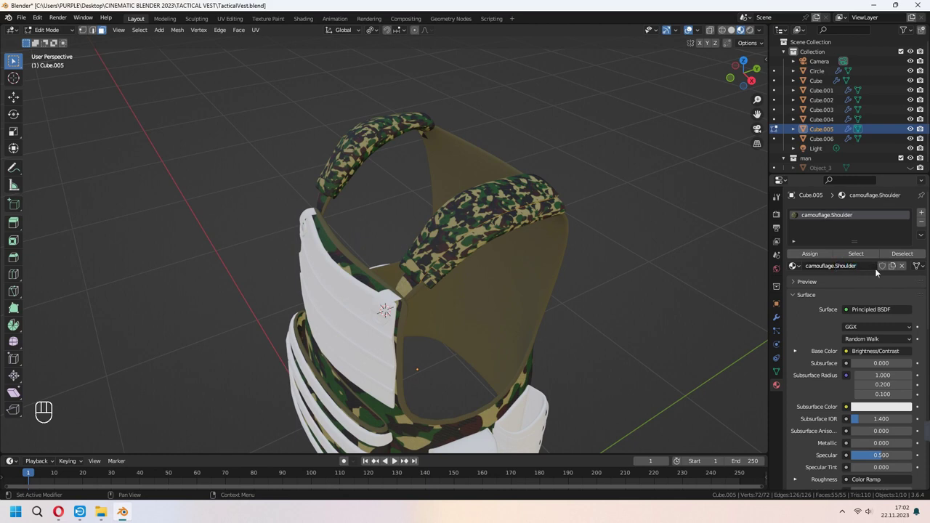
{"action": "left_click", "coordinate": [301, 19]}
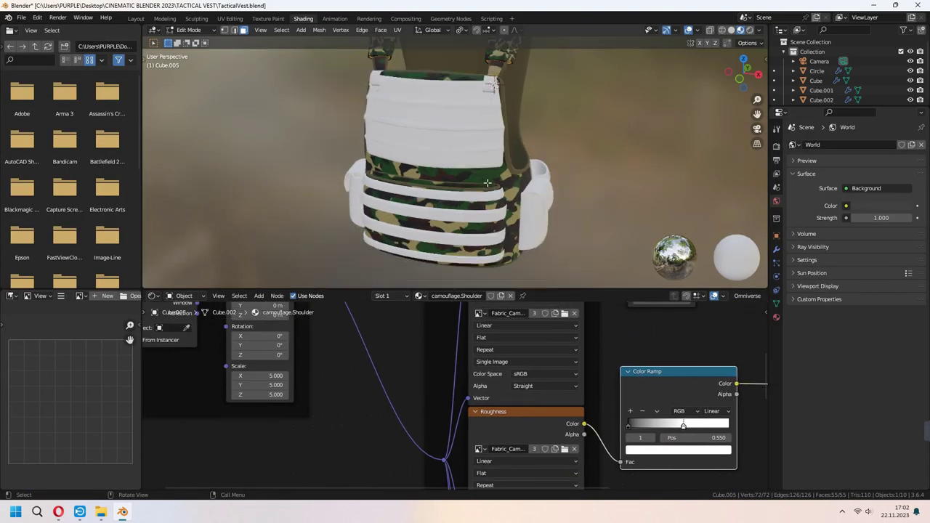
{"action": "middle_click_drag", "start_coordinate": [500, 219], "coordinate": [492, 202]}
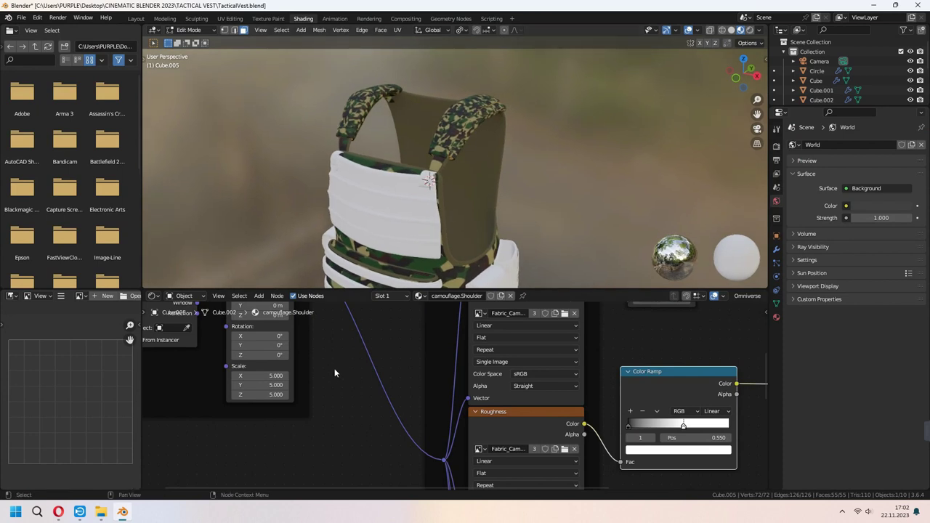
{"action": "middle_click_drag", "start_coordinate": [334, 373], "coordinate": [352, 378]}
{"action": "left_click", "coordinate": [279, 382]}
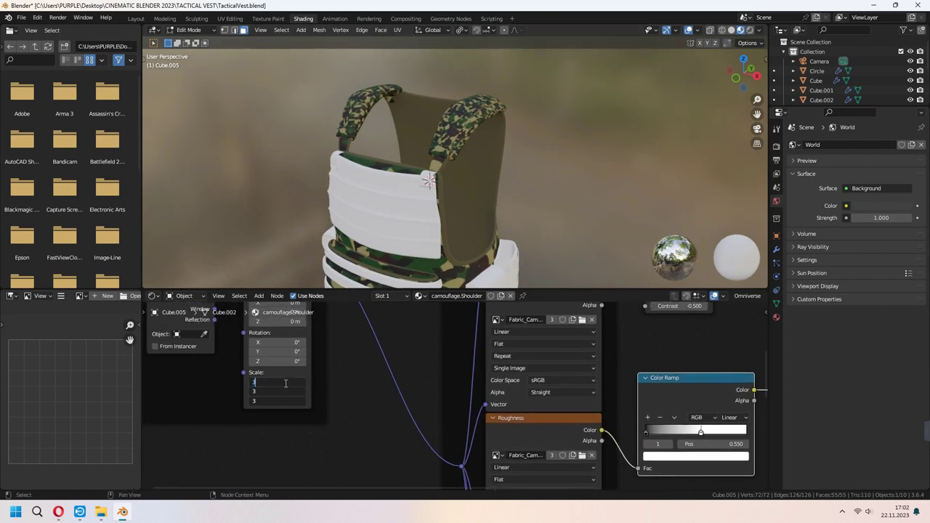
{"action": "key", "text": "Return"}
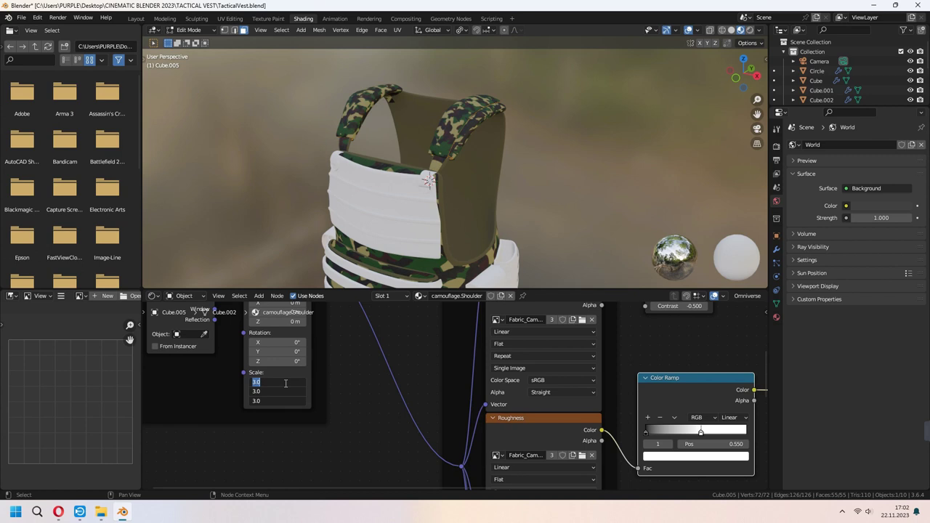
{"action": "type", "text": "2"}
{"action": "key", "text": "Return"}
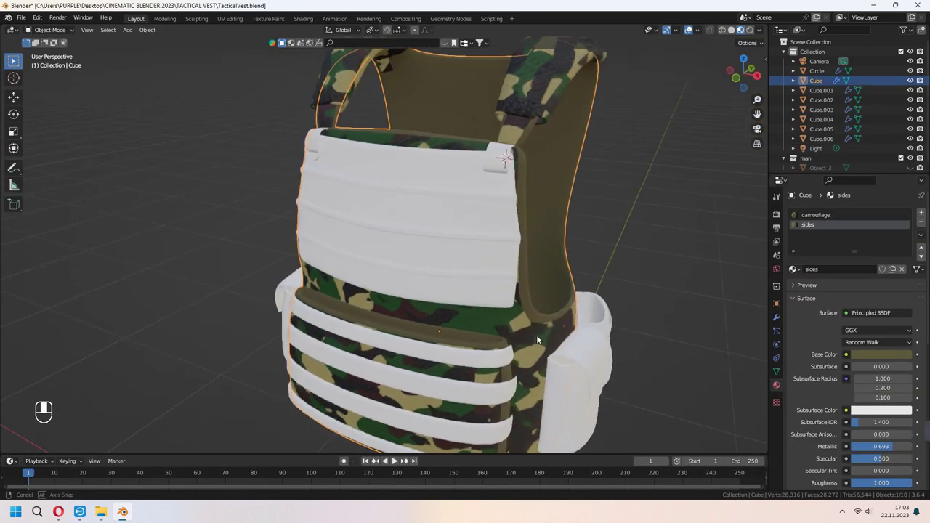
Step: Apply the existing sides material to the chest panel
{"action": "left_click", "coordinate": [454, 253]}
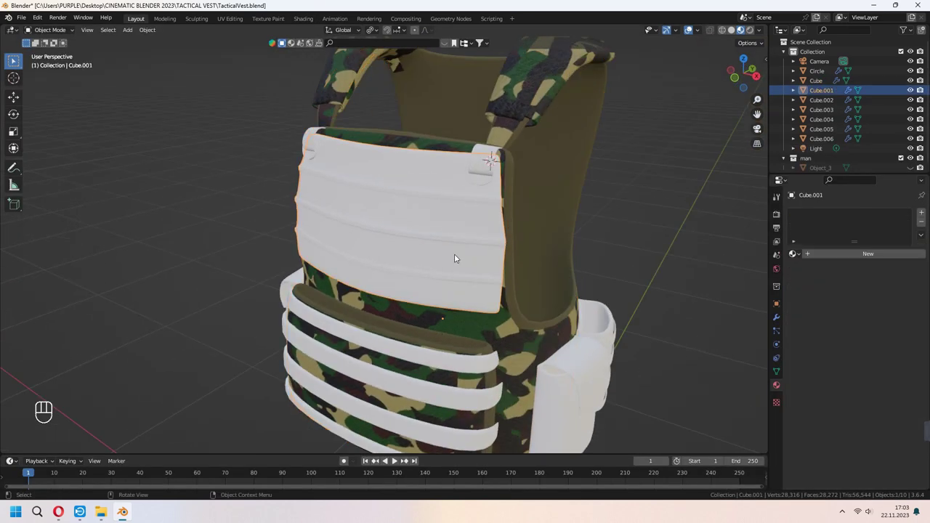
{"action": "left_click", "coordinate": [793, 254]}
{"action": "left_click", "coordinate": [821, 294]}
{"action": "middle_click_drag", "start_coordinate": [643, 262], "coordinate": [647, 294]}
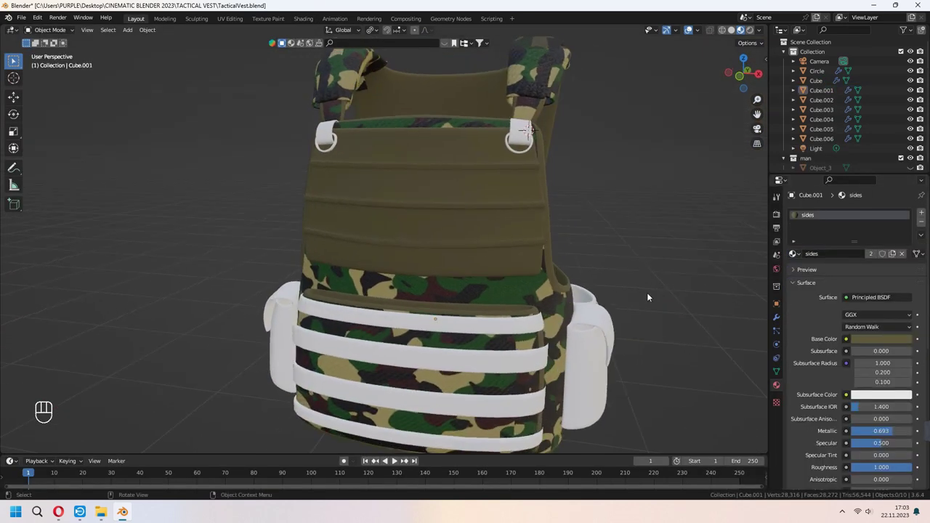
Step: Select the four wide face bands between the chest panel's ribs and assign camouflage to them from a second material slot
{"action": "key", "text": "Tab"}
{"action": "scroll", "coordinate": [472, 247], "scroll_direction": "up", "scroll_amount": 1}
{"action": "key", "text": "alt+a"}
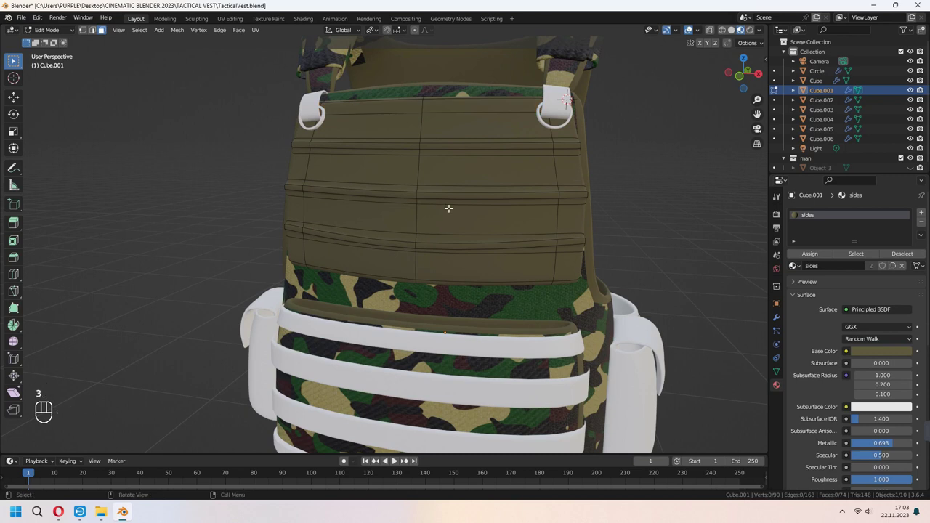
{"action": "left_click", "coordinate": [555, 216], "text": "alt+shift"}
{"action": "left_click", "coordinate": [546, 160], "text": "alt+shift"}
{"action": "left_click", "coordinate": [545, 131], "text": "alt+shift"}
{"action": "left_click", "coordinate": [554, 249], "text": "alt+shift"}
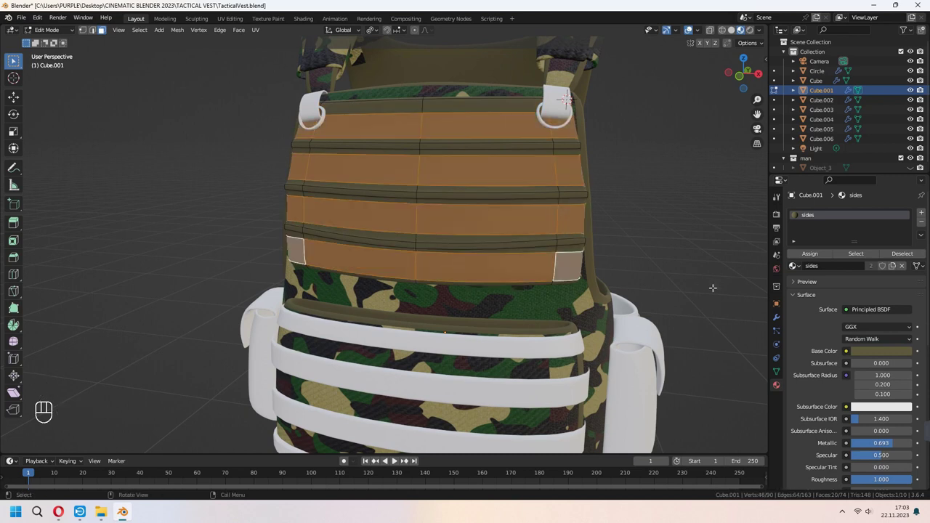
{"action": "left_click", "coordinate": [921, 213]}
{"action": "left_click", "coordinate": [794, 282]}
{"action": "left_click", "coordinate": [810, 290]}
{"action": "left_click", "coordinate": [810, 270]}
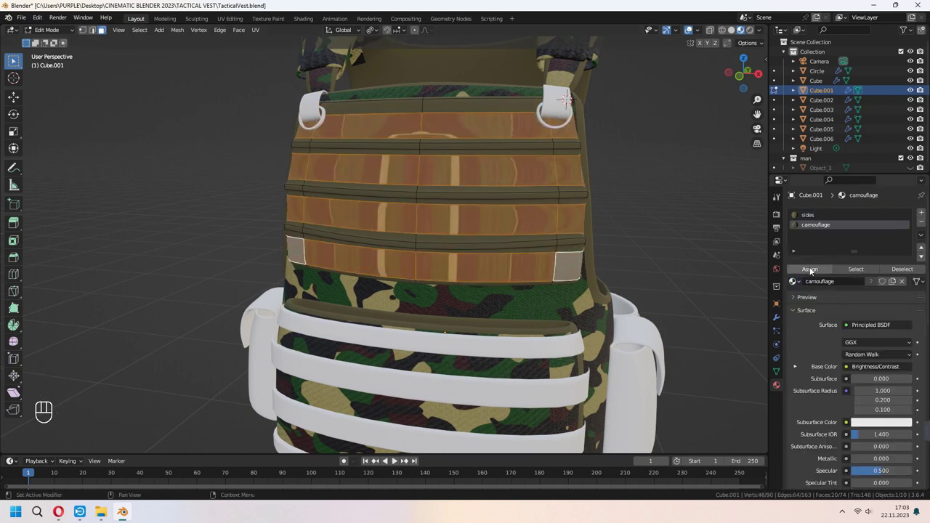
Step: Unwrap the chest panel's whole mesh with Smart UV Project
{"action": "middle_click_drag", "start_coordinate": [465, 232], "coordinate": [484, 240]}
{"action": "key", "text": "a"}
{"action": "key", "text": "u"}
{"action": "left_click", "coordinate": [476, 270]}
{"action": "left_click", "coordinate": [479, 281]}
{"action": "key", "text": "Tab"}
Step: Select the vertical face columns at the chest panel's outer edges and switch the second slot's material to camouflage.Shoulder
{"action": "key", "text": "Tab"}
{"action": "left_click", "coordinate": [556, 202], "text": "alt"}
{"action": "middle_click_drag", "start_coordinate": [556, 202], "coordinate": [549, 209]}
{"action": "scroll", "coordinate": [549, 209], "scroll_direction": "up", "scroll_amount": 1}
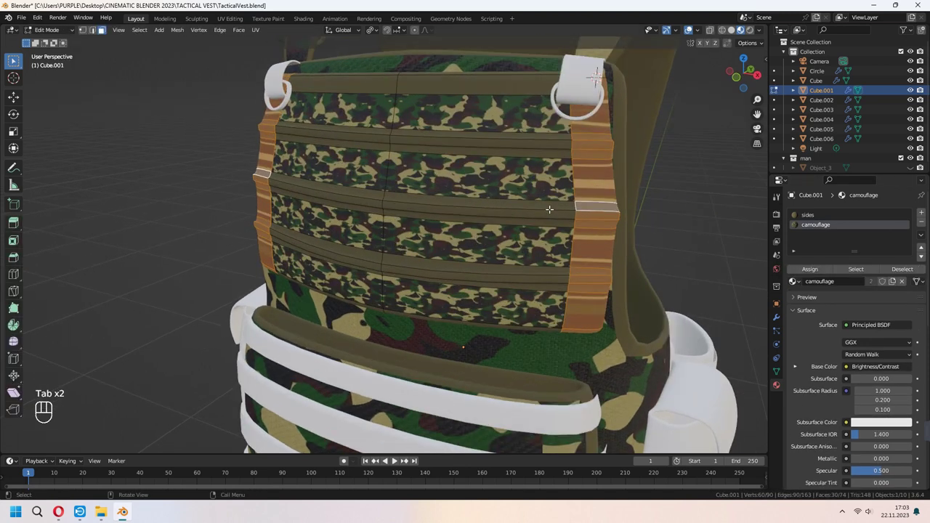
{"action": "scroll", "coordinate": [549, 209], "scroll_direction": "up", "scroll_amount": 1}
{"action": "scroll", "coordinate": [502, 167], "scroll_direction": "down", "scroll_amount": 2}
{"action": "left_click", "coordinate": [795, 281]}
{"action": "left_click", "coordinate": [828, 302]}
{"action": "scroll", "coordinate": [654, 269], "scroll_direction": "down", "scroll_amount": 3}
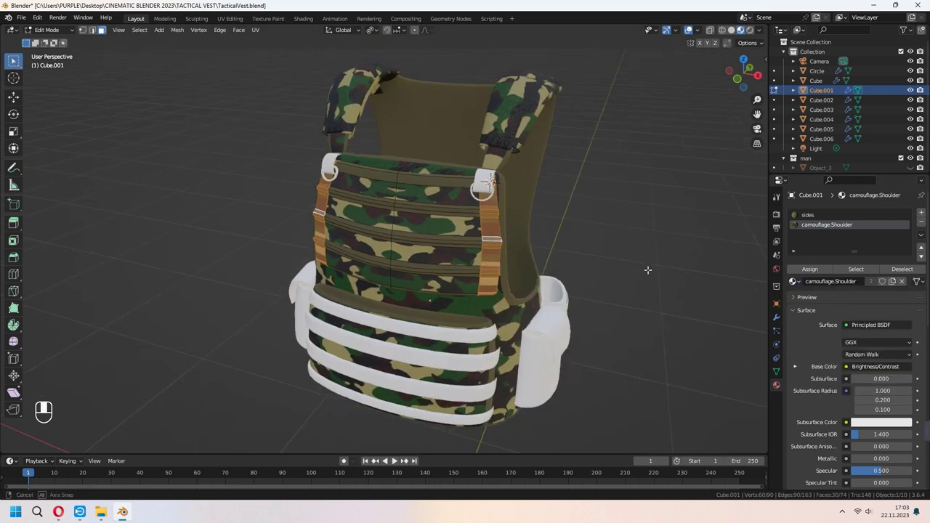
Step: Assign the sides material to the selected vertical columns at the chest panel's edges
{"action": "key", "text": "Tab"}
{"action": "key", "text": "Tab"}
{"action": "scroll", "coordinate": [590, 298], "scroll_direction": "up", "scroll_amount": 4}
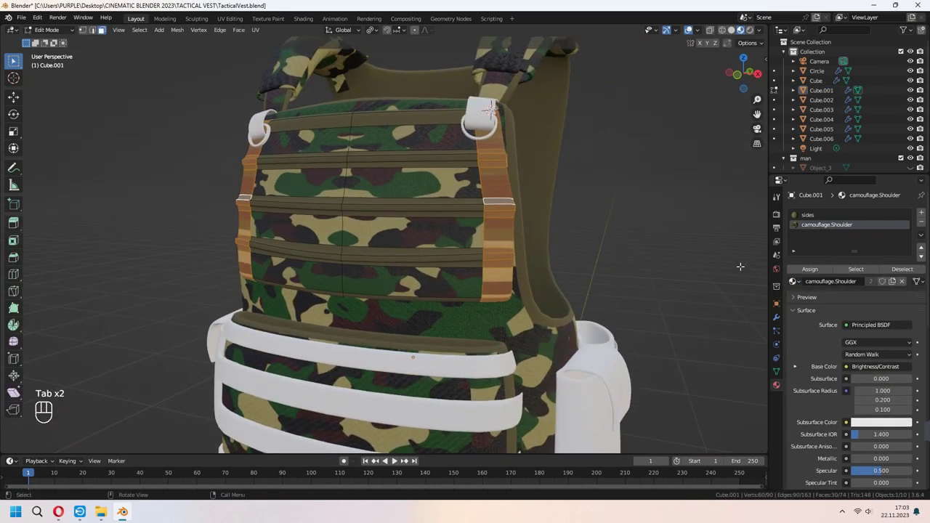
{"action": "left_click", "coordinate": [808, 216]}
{"action": "left_click", "coordinate": [802, 271]}
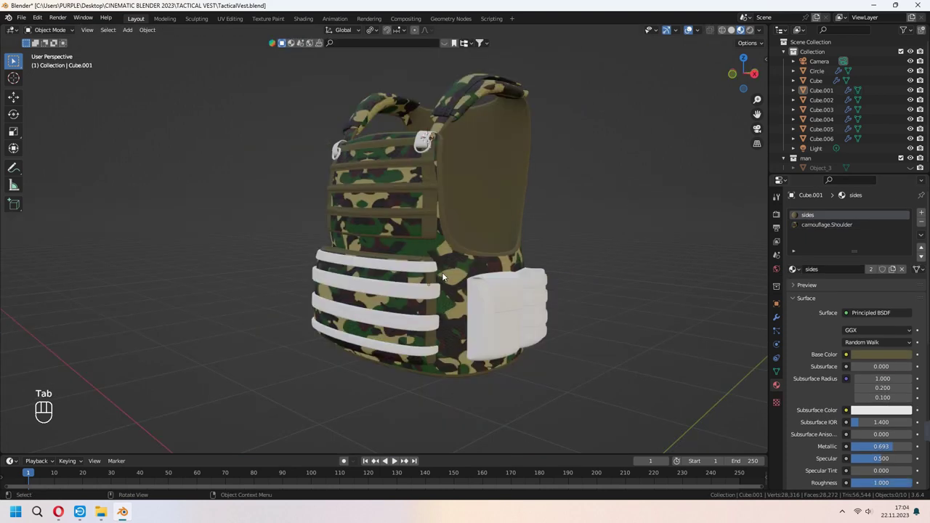
Step: Apply the sides material to the horizontal waist straps and to the ring holders on the chest panel
{"action": "left_click", "coordinate": [423, 271]}
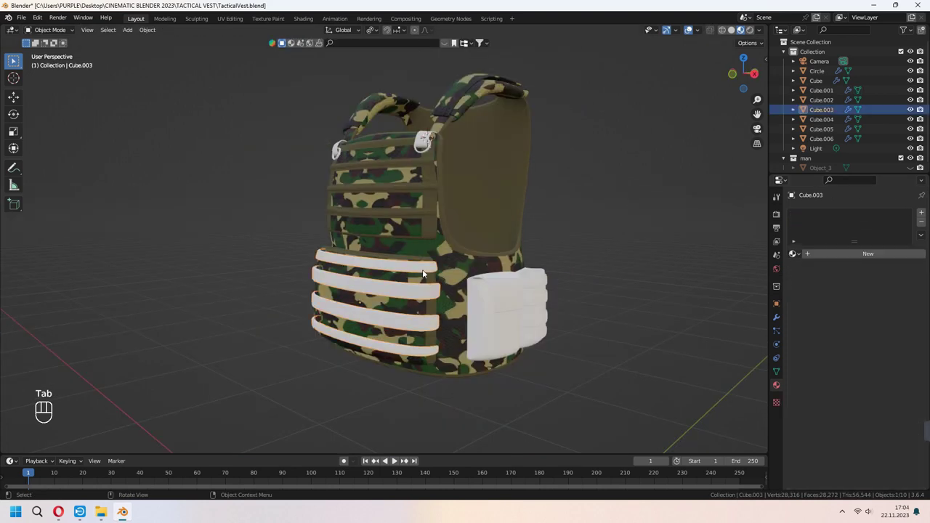
{"action": "left_click", "coordinate": [793, 253]}
{"action": "left_click", "coordinate": [812, 295]}
{"action": "middle_click_drag", "start_coordinate": [642, 302], "coordinate": [592, 362]}
{"action": "scroll", "coordinate": [534, 272], "scroll_direction": "up", "scroll_amount": 3}
{"action": "left_click", "coordinate": [408, 221]}
{"action": "left_click", "coordinate": [793, 254]}
{"action": "mouse_move", "coordinate": [525, 267]}
{"action": "middle_mouse_down", "text": "shift"}
{"action": "mouse_move", "coordinate": [466, 374]}
{"action": "mouse_move", "coordinate": [519, 251]}
{"action": "middle_mouse_up", "text": "shift"}
{"action": "left_click", "coordinate": [808, 295]}
Step: Apply the sides material to the chest rings and make a separate copy named sides.Metal
{"action": "left_click", "coordinate": [446, 228]}
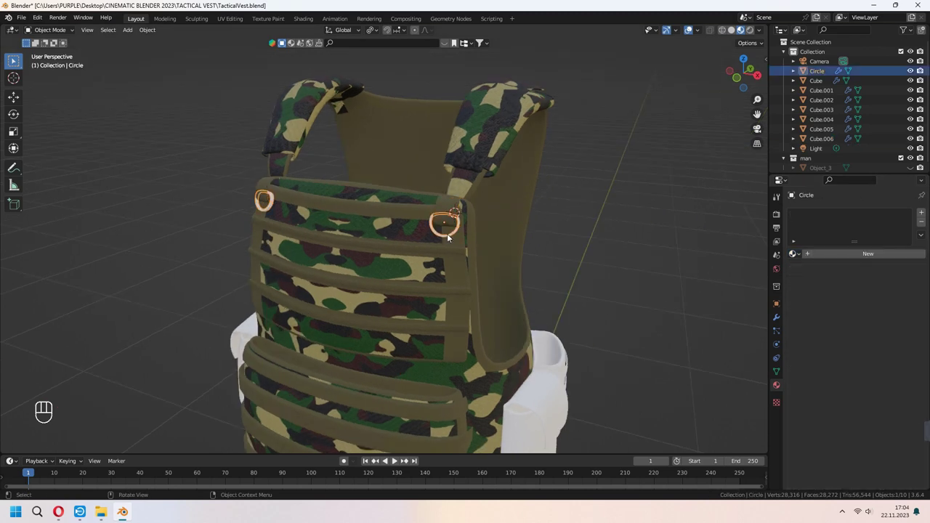
{"action": "left_click", "coordinate": [793, 254]}
{"action": "left_click", "coordinate": [811, 292]}
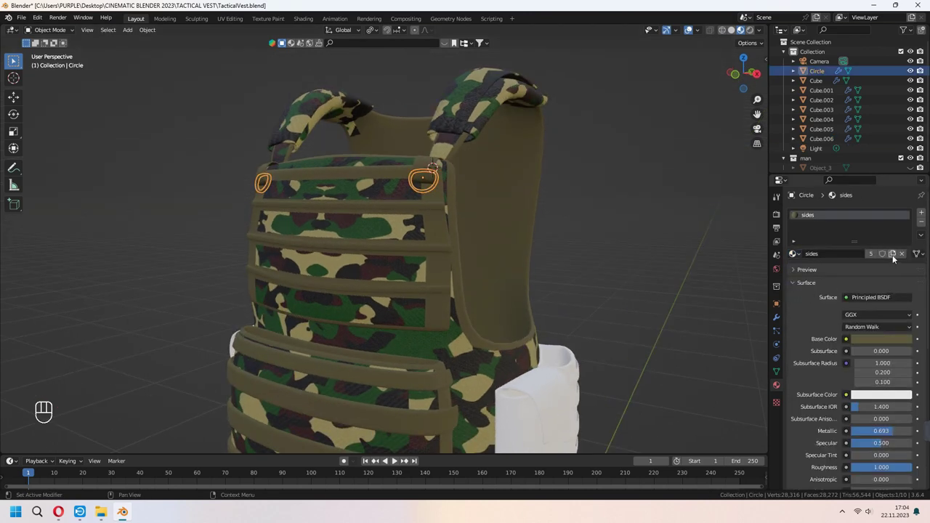
{"action": "type", "text": "Metal"}
Step: Set the sides.Metal material's metallic to 1.000 and roughness to 0.756, and open its base colour
{"action": "scroll", "coordinate": [602, 320], "scroll_direction": "up", "scroll_amount": 4}
{"action": "middle_click_drag", "start_coordinate": [668, 265], "coordinate": [658, 372], "text": "shift"}
{"action": "scroll", "coordinate": [659, 375], "scroll_direction": "up", "scroll_amount": 2}
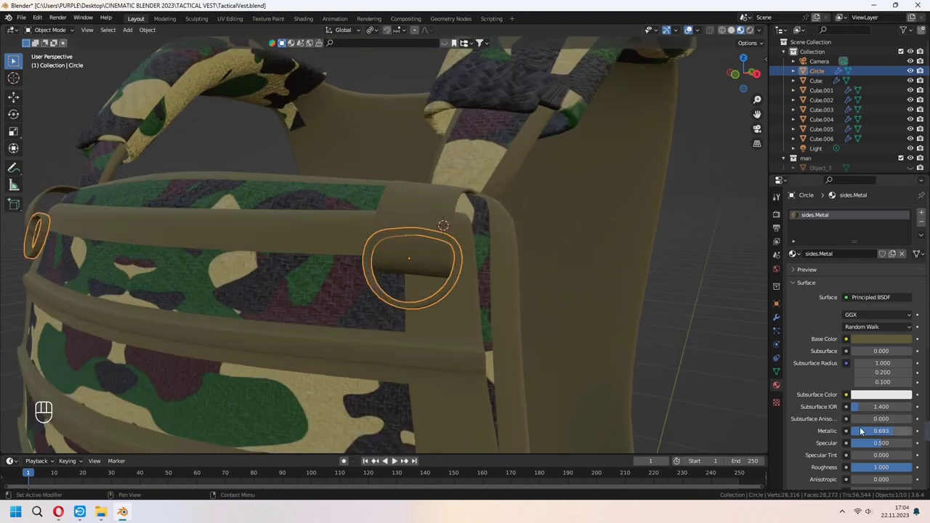
{"action": "left_click_drag", "start_coordinate": [892, 431], "coordinate": [911, 431]}
{"action": "mouse_move", "coordinate": [901, 467]}
{"action": "left_mouse_down"}
{"action": "mouse_move", "coordinate": [884, 467]}
{"action": "mouse_move", "coordinate": [895, 467]}
{"action": "left_mouse_up"}
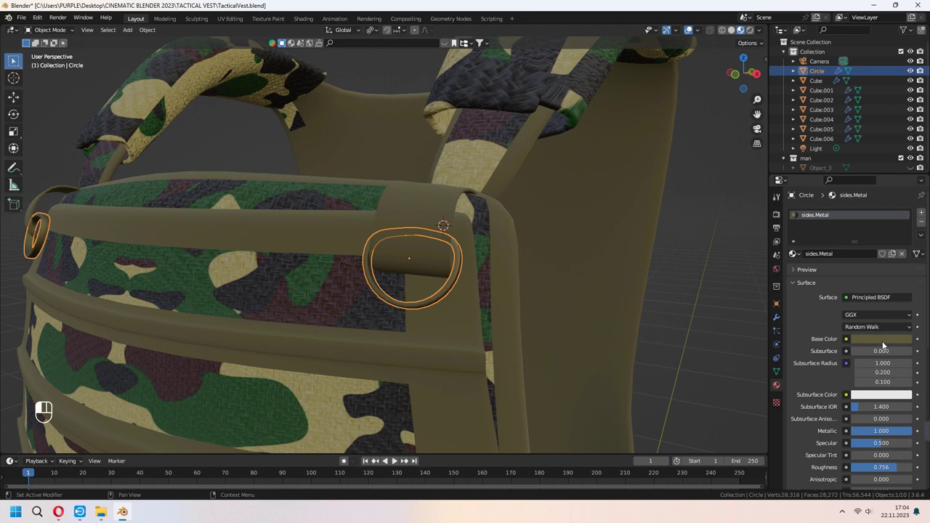
{"action": "left_click", "coordinate": [882, 339]}
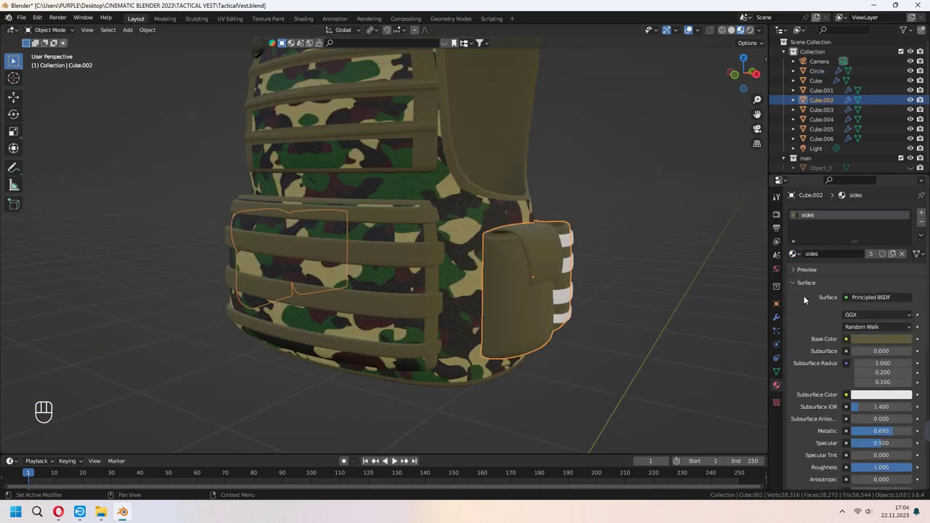
Step: Apply the camouflage.Shoulder material to the side pouches and unwrap their whole mesh with Smart UV Project
{"action": "middle_click_drag", "start_coordinate": [650, 348], "coordinate": [722, 297]}
{"action": "left_click", "coordinate": [793, 254]}
{"action": "left_click", "coordinate": [829, 277]}
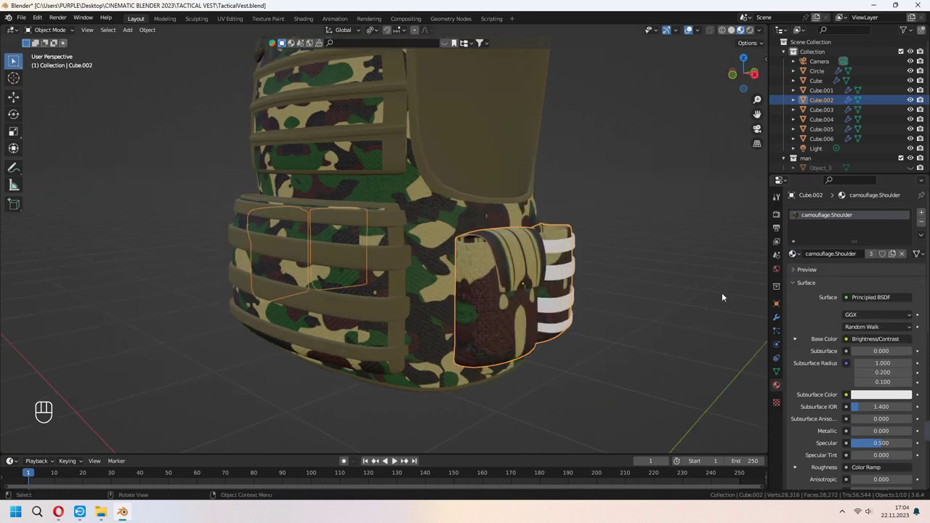
{"action": "key", "text": "Tab"}
{"action": "key", "text": "a"}
{"action": "key", "text": "u"}
{"action": "left_click", "coordinate": [512, 296]}
{"action": "left_click", "coordinate": [512, 387]}
{"action": "key", "text": "Tab"}
Step: Apply the sides material to the white straps around the rear side pouch
{"action": "scroll", "coordinate": [434, 304], "scroll_direction": "up", "scroll_amount": 3}
{"action": "middle_click_drag", "start_coordinate": [537, 392], "coordinate": [410, 309]}
{"action": "left_click", "coordinate": [563, 311]}
{"action": "left_click", "coordinate": [794, 254]}
{"action": "left_click", "coordinate": [828, 296]}
{"action": "scroll", "coordinate": [592, 336], "scroll_direction": "down", "scroll_amount": 5}
{"action": "middle_click_drag", "start_coordinate": [591, 336], "coordinate": [472, 370]}
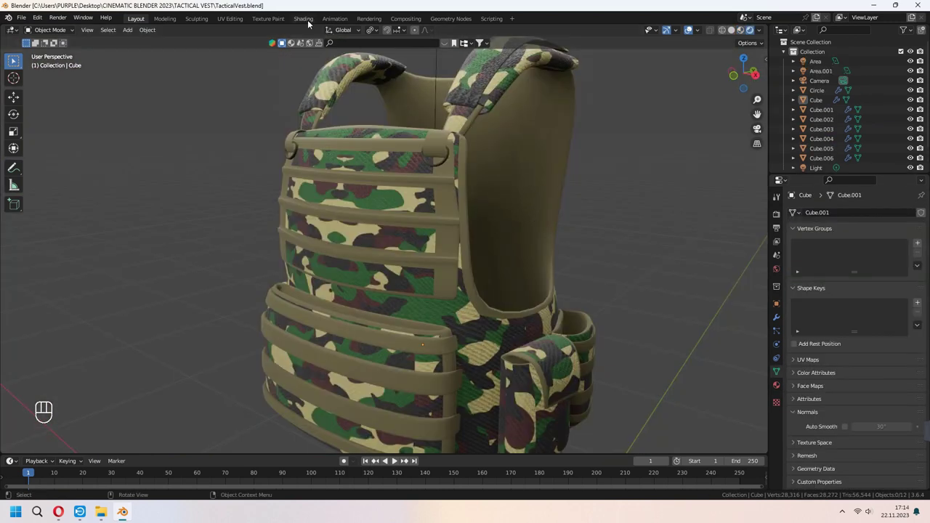
Step: Select the sides material's Principled BSDF in the Shading workspace and switch to the browser's Fabric Knitted 006 texture page
{"action": "left_click", "coordinate": [303, 19]}
{"action": "middle_click_drag", "start_coordinate": [497, 377], "coordinate": [468, 395]}
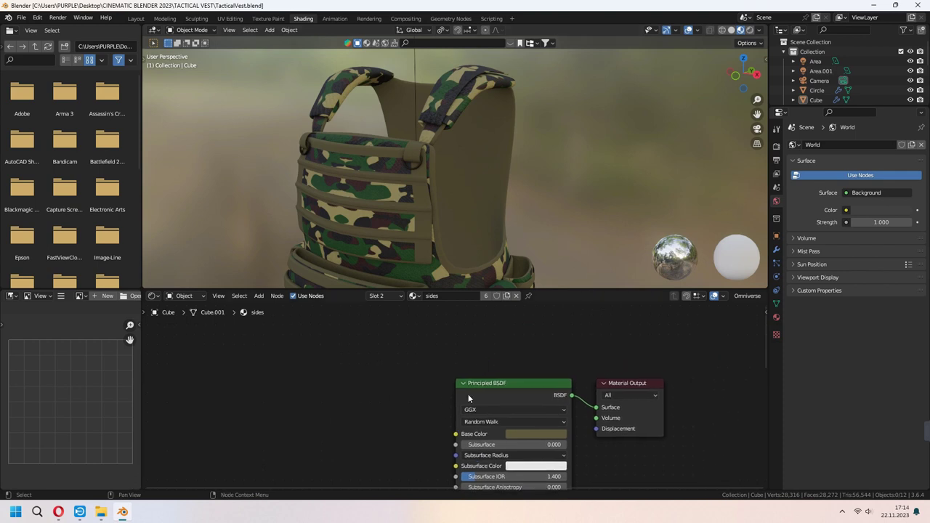
{"action": "left_click", "coordinate": [507, 384]}
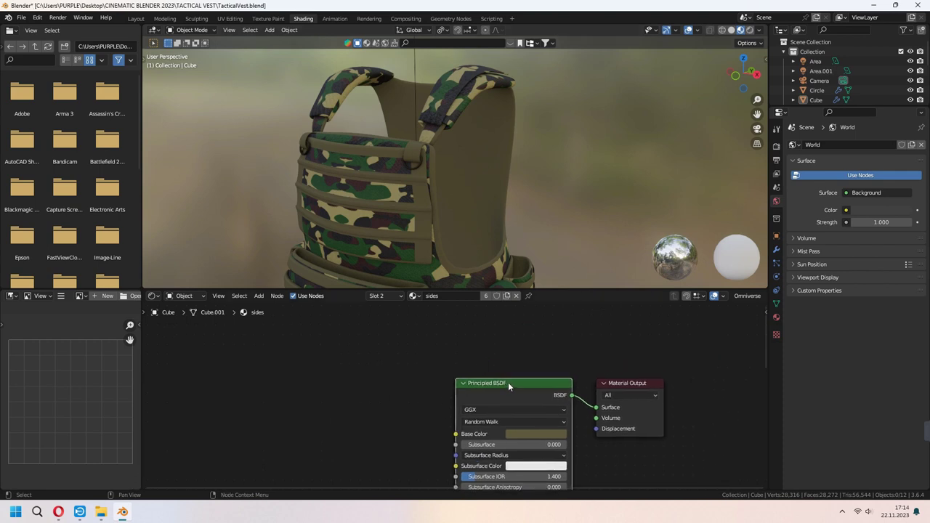
{"action": "left_click", "coordinate": [776, 317]}
{"action": "scroll", "coordinate": [470, 208], "scroll_direction": "down", "scroll_amount": 2}
{"action": "left_click", "coordinate": [58, 511]}
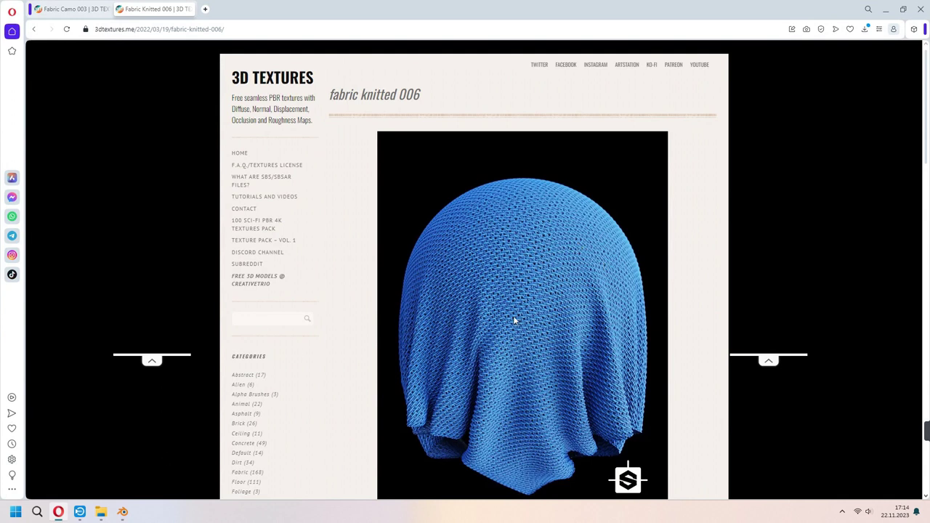
Step: Switch back to Blender and load the Fabric_Knitted_006_SD texture maps into the sides material with Principled Texture Setup
{"action": "left_click", "coordinate": [129, 486]}
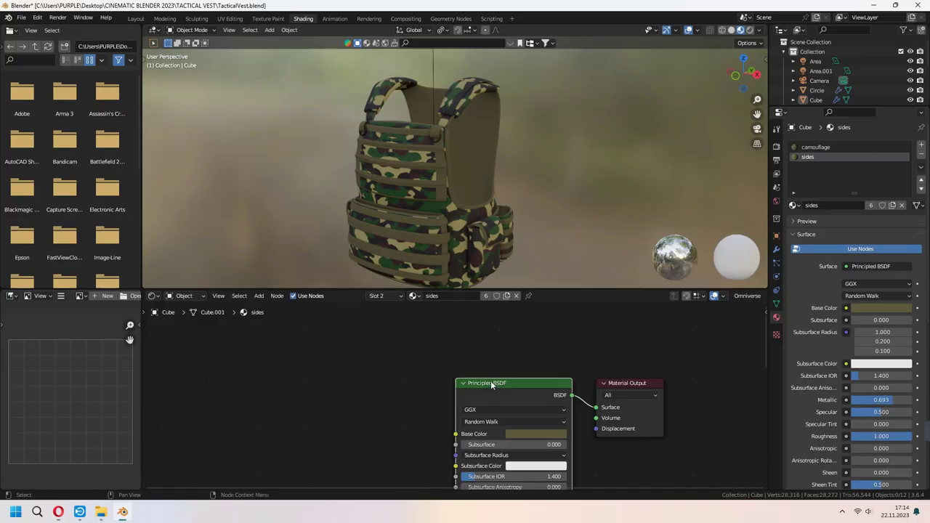
{"action": "key", "text": "ctrl+shift+t"}
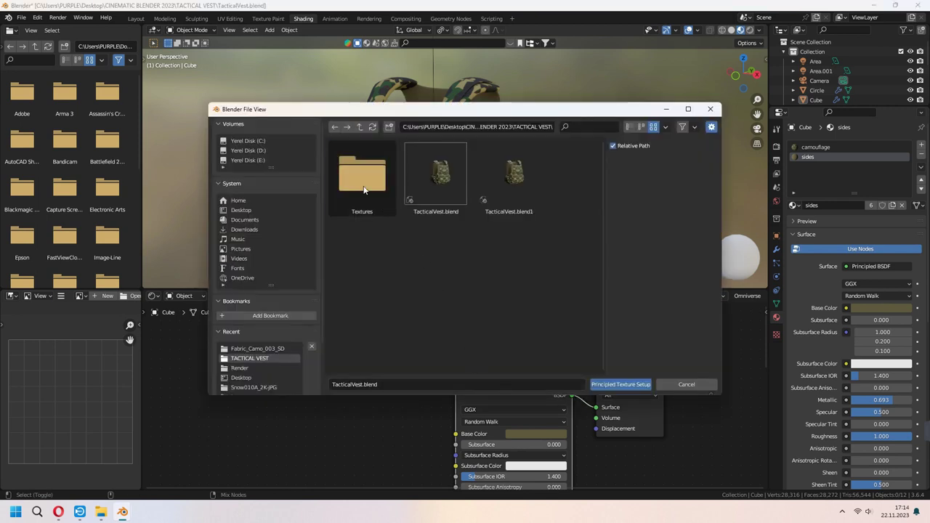
{"action": "double_click", "coordinate": [364, 188]}
{"action": "double_click", "coordinate": [436, 186]}
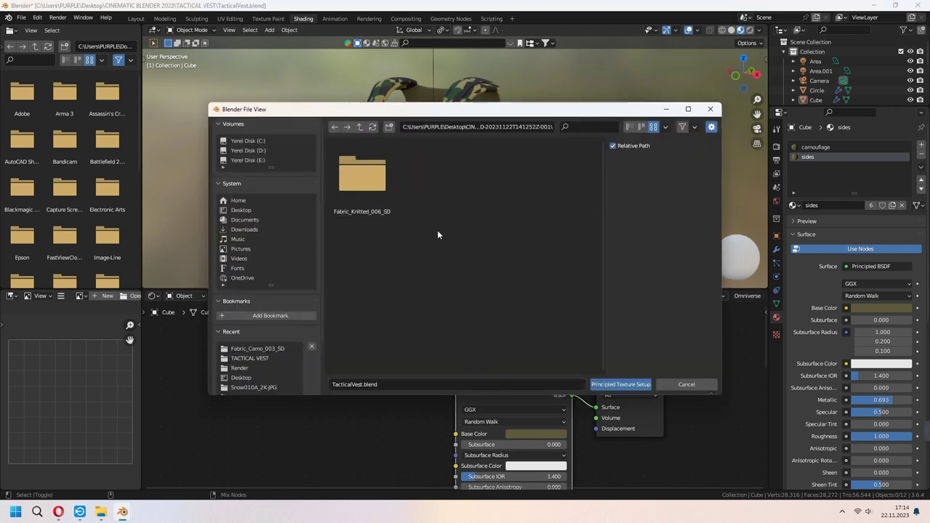
{"action": "double_click", "coordinate": [364, 185]}
{"action": "left_click_drag", "start_coordinate": [367, 326], "coordinate": [546, 182]}
{"action": "left_click", "coordinate": [619, 384]}
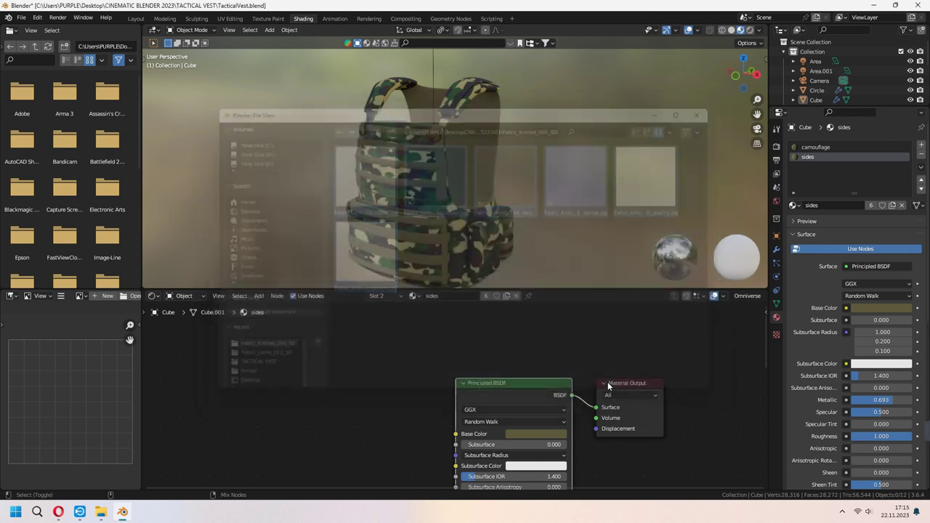
Step: Try a Mapping scale of 5 on X, Y and Z for the sides material's knitted texture and settle on 6
{"action": "scroll", "coordinate": [468, 172], "scroll_direction": "up", "scroll_amount": 5}
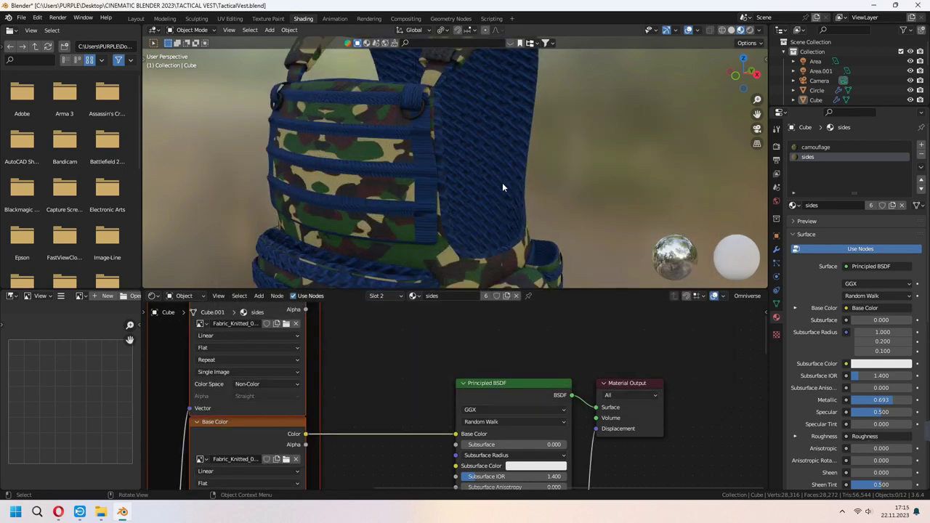
{"action": "middle_click_drag", "start_coordinate": [502, 182], "coordinate": [474, 147], "text": "shift"}
{"action": "scroll", "coordinate": [474, 146], "scroll_direction": "down", "scroll_amount": 2}
{"action": "middle_click_drag", "start_coordinate": [329, 420], "coordinate": [611, 350]}
{"action": "middle_click_drag", "start_coordinate": [349, 395], "coordinate": [468, 357]}
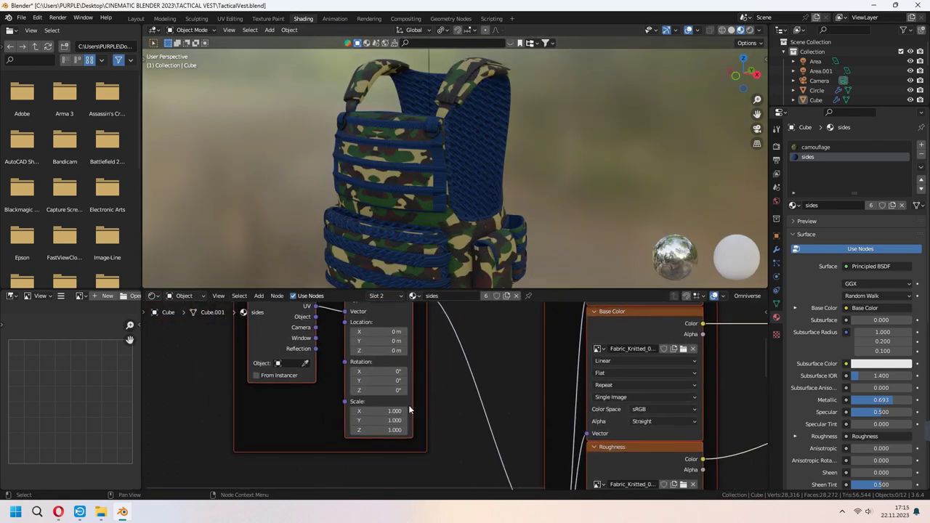
{"action": "left_click_drag", "start_coordinate": [392, 429], "coordinate": [386, 412]}
{"action": "type", "text": "5"}
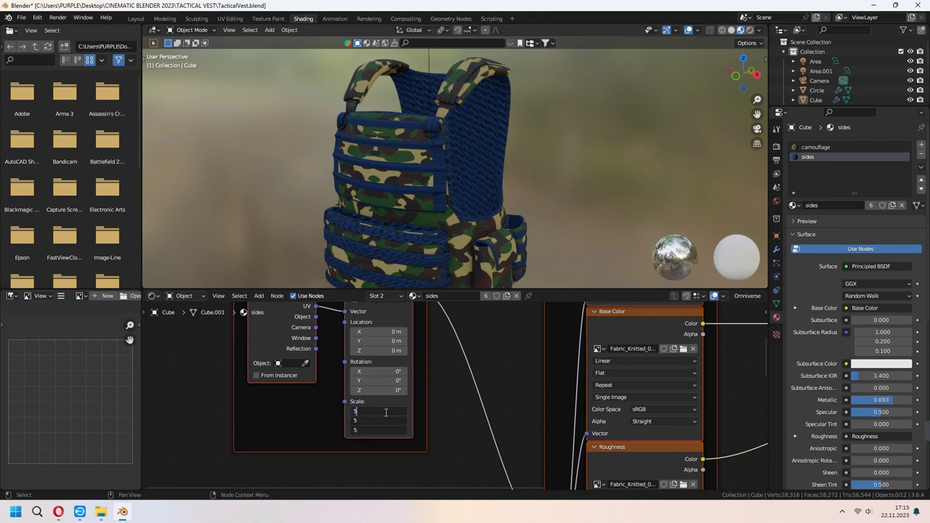
{"action": "key", "text": "Return"}
{"action": "left_click_drag", "start_coordinate": [386, 429], "coordinate": [386, 412]}
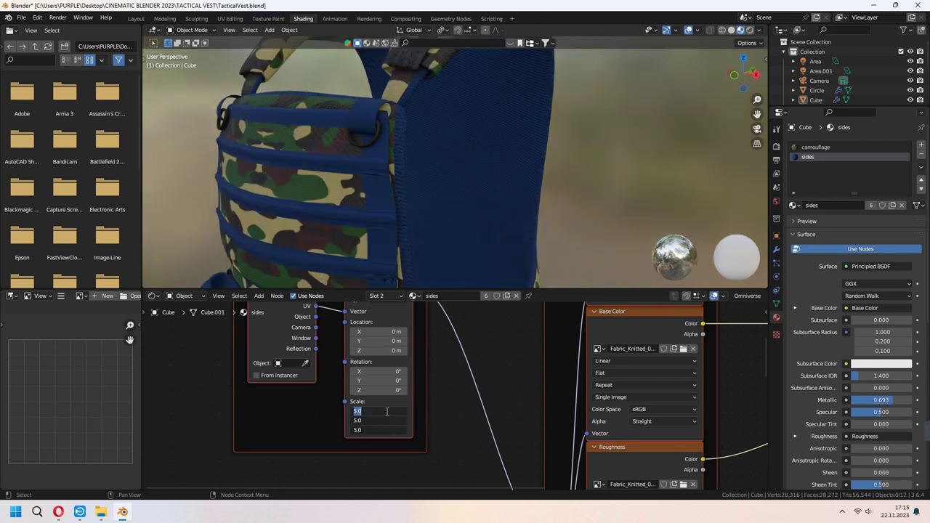
{"action": "type", "text": "6"}
{"action": "key", "text": "Return"}
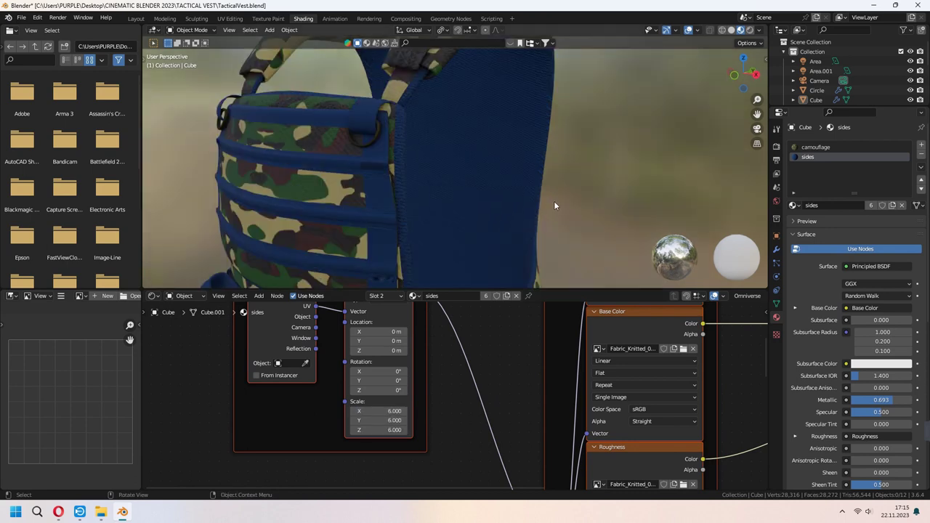
Step: Insert a Color Ramp node between the sides material's Base Color texture and its Principled BSDF
{"action": "middle_click_drag", "start_coordinate": [582, 318], "coordinate": [518, 448]}
{"action": "middle_click_drag", "start_coordinate": [743, 339], "coordinate": [464, 324]}
{"action": "scroll", "coordinate": [428, 399], "scroll_direction": "down", "scroll_amount": 4}
{"action": "left_click_drag", "start_coordinate": [541, 340], "coordinate": [642, 370]}
{"action": "key", "text": "shift+a"}
{"action": "left_click", "coordinate": [482, 330]}
{"action": "type", "text": "col"}
{"action": "left_click", "coordinate": [498, 357]}
{"action": "left_click", "coordinate": [470, 387]}
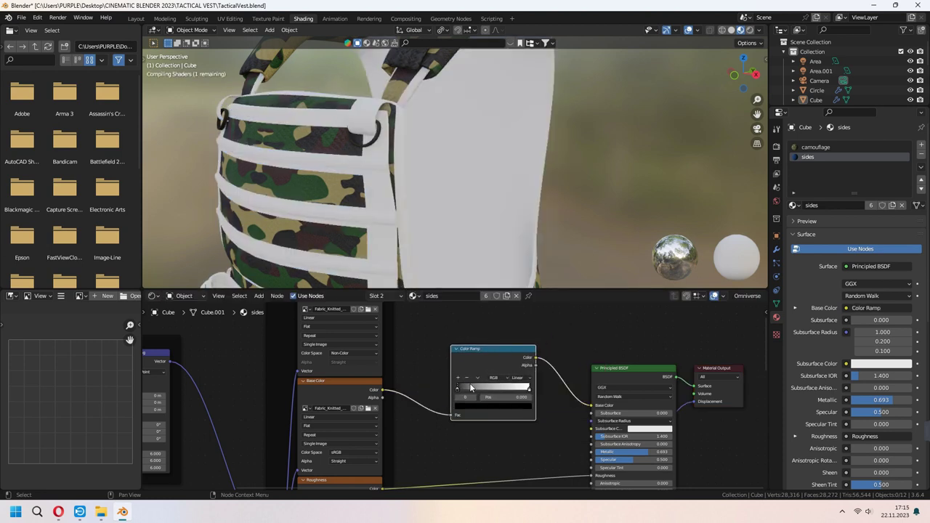
Step: Replace the ramp's black stop colour with a tan sampled from the camouflage on the vest's front
{"action": "left_click", "coordinate": [487, 406]}
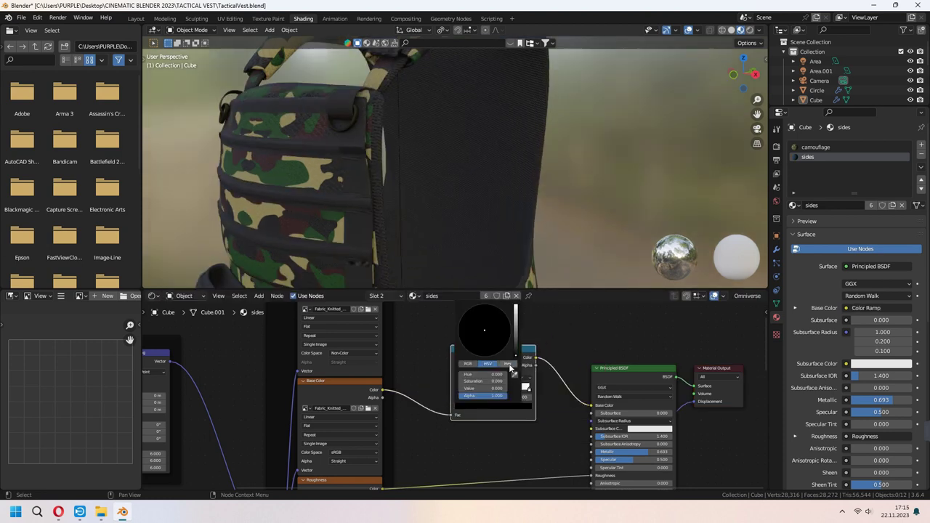
{"action": "left_click_drag", "start_coordinate": [516, 354], "coordinate": [516, 334]}
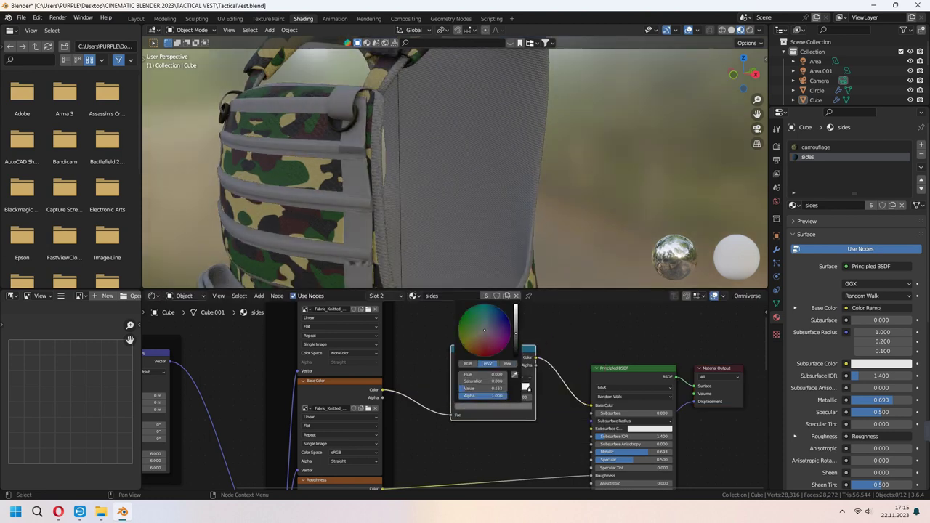
{"action": "left_click", "coordinate": [514, 375]}
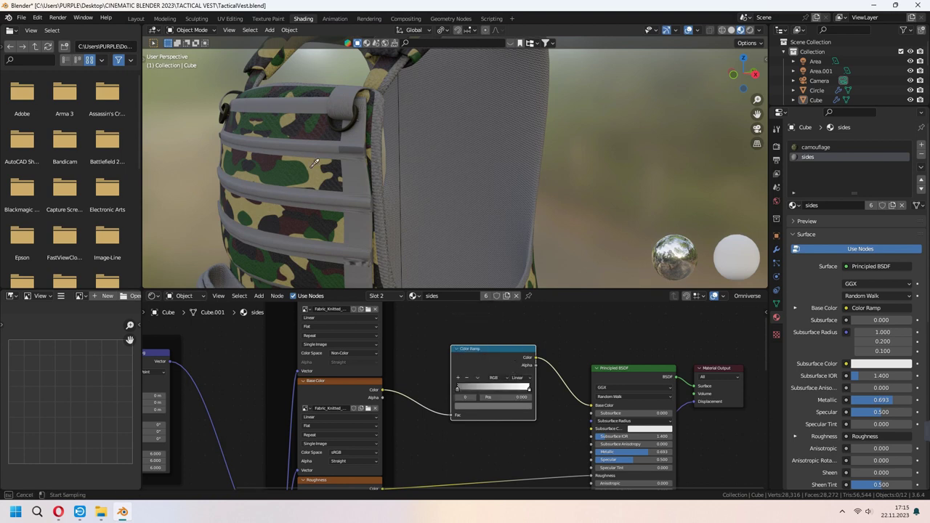
{"action": "left_click", "coordinate": [316, 163]}
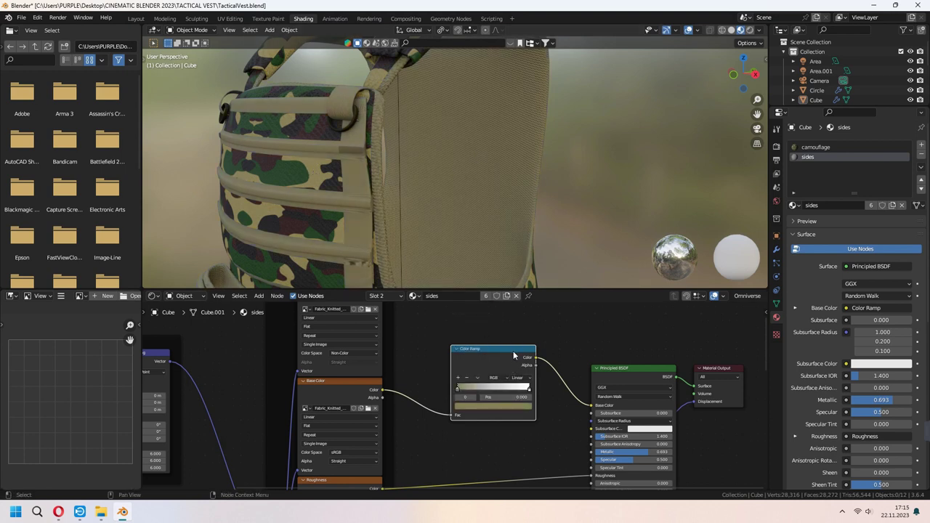
Step: Recolour the ramp's white stop with a tan sampled from the vest's front
{"action": "left_click", "coordinate": [529, 390]}
{"action": "left_click", "coordinate": [493, 406]}
{"action": "left_click", "coordinate": [515, 375]}
{"action": "left_click", "coordinate": [348, 174]}
Step: Darken the colour of the ramp's first stop slightly
{"action": "left_click", "coordinate": [458, 391]}
{"action": "left_click", "coordinate": [493, 406]}
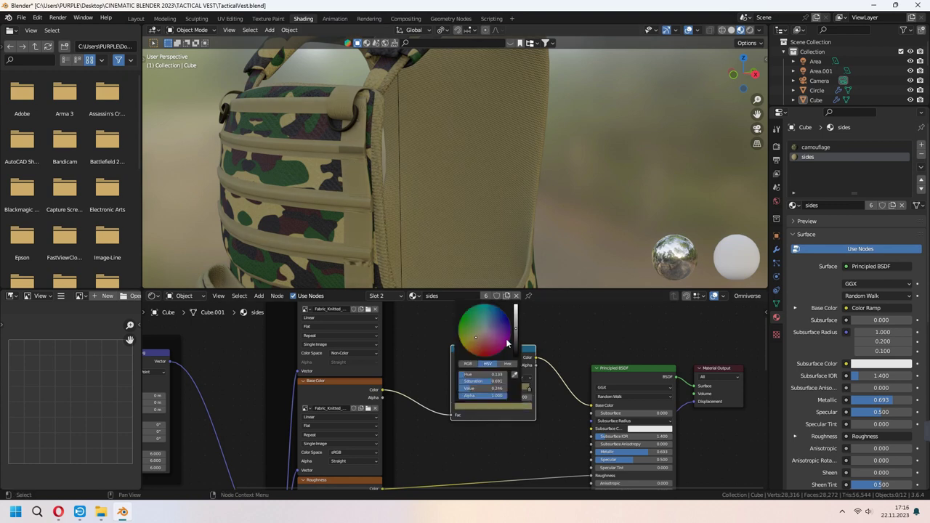
{"action": "left_click_drag", "start_coordinate": [515, 333], "coordinate": [515, 338]}
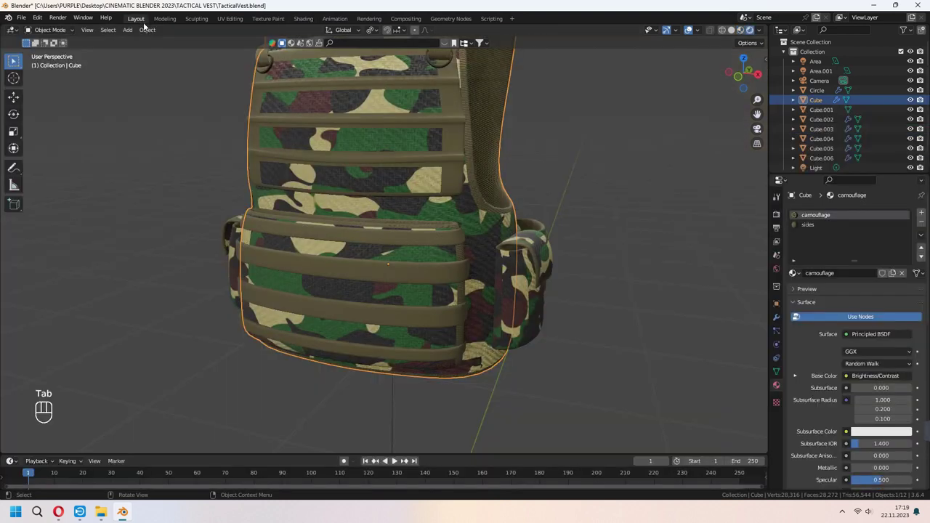
Step: Set the scene's render engine to Cycles and inspect the rendered vest from the front and side
{"action": "middle_click_drag", "start_coordinate": [410, 203], "coordinate": [540, 256]}
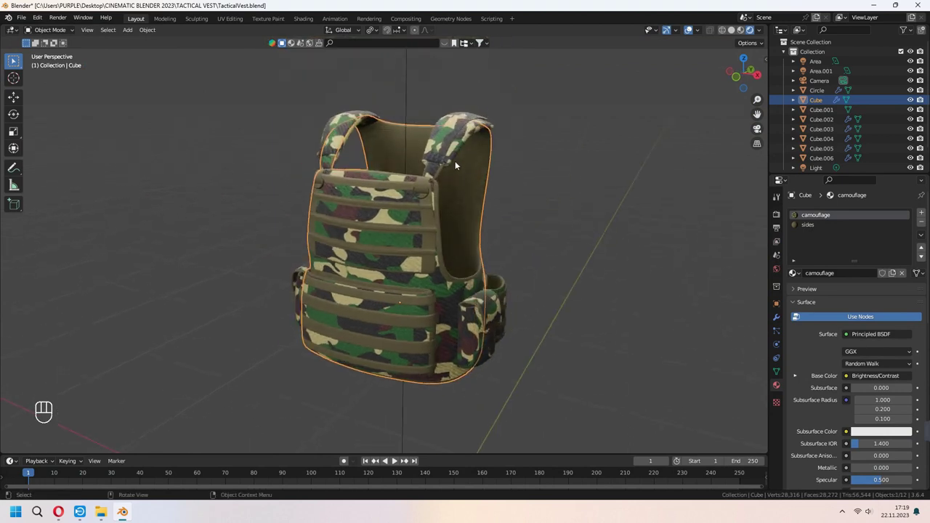
{"action": "scroll", "coordinate": [455, 160], "scroll_direction": "up", "scroll_amount": 1}
{"action": "middle_click_drag", "start_coordinate": [454, 160], "coordinate": [484, 159]}
{"action": "middle_click_drag", "start_coordinate": [590, 236], "coordinate": [530, 294]}
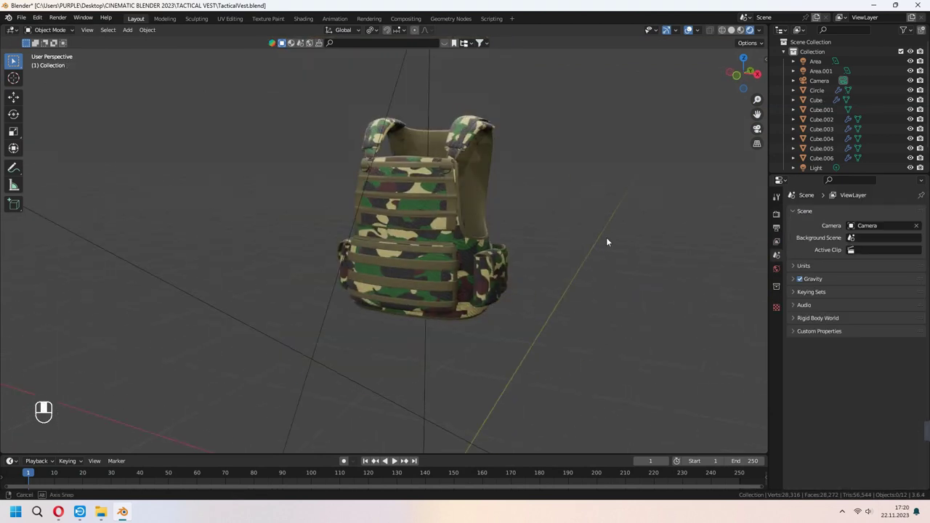
{"action": "scroll", "coordinate": [584, 251], "scroll_direction": "up", "scroll_amount": 3}
{"action": "scroll", "coordinate": [530, 294], "scroll_direction": "down", "scroll_amount": 1}
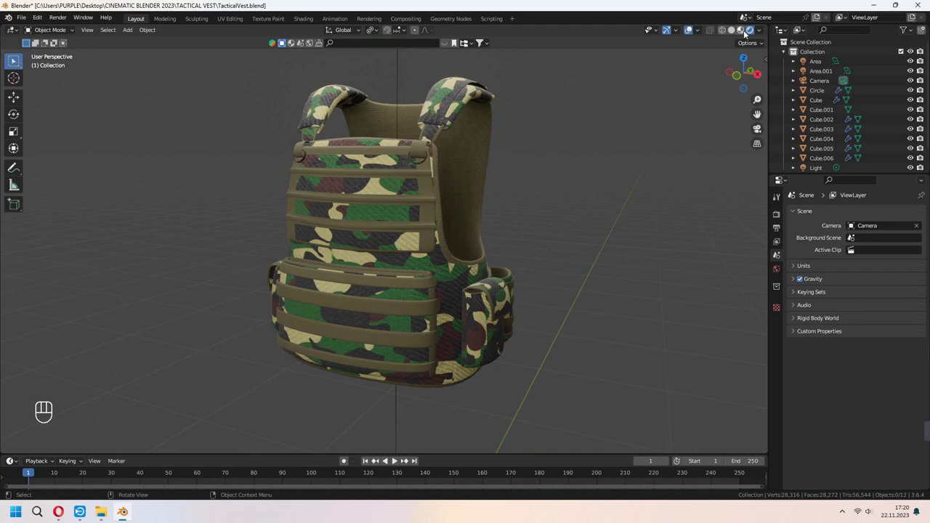
{"action": "left_click", "coordinate": [776, 213]}
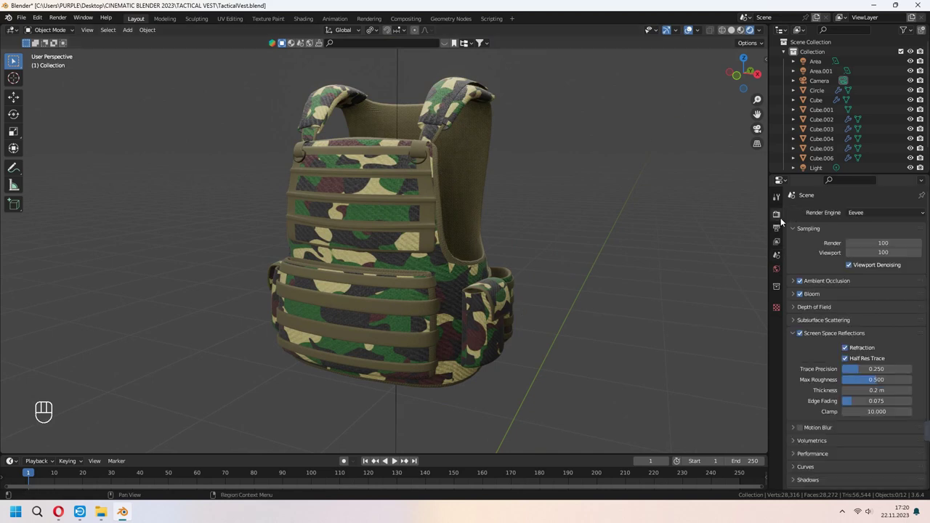
{"action": "left_click", "coordinate": [859, 213]}
{"action": "left_click", "coordinate": [857, 245]}
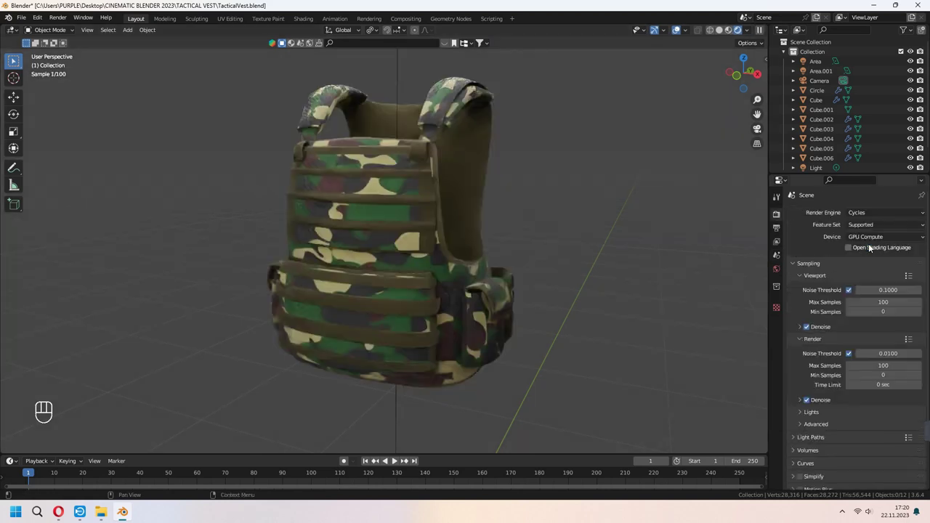
{"action": "middle_click_drag", "start_coordinate": [622, 261], "coordinate": [598, 263]}
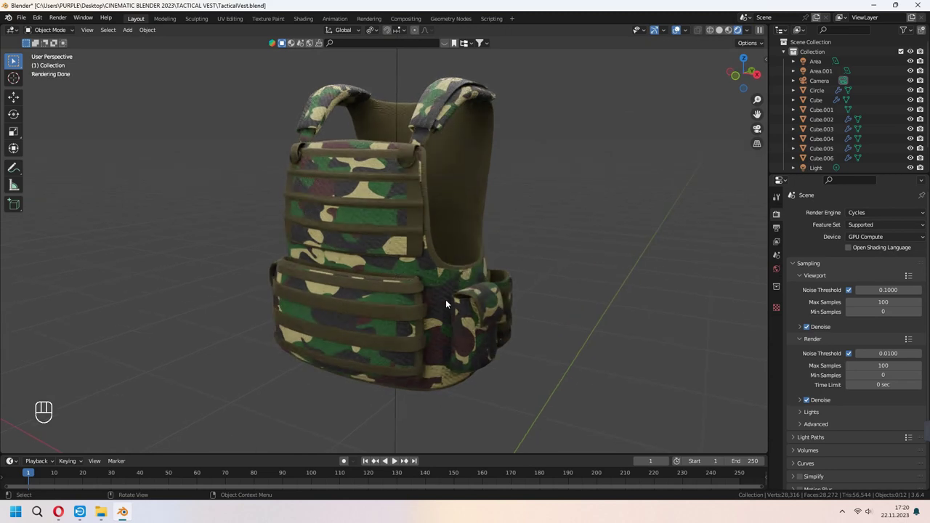
{"action": "middle_click_drag", "start_coordinate": [386, 241], "coordinate": [459, 236]}
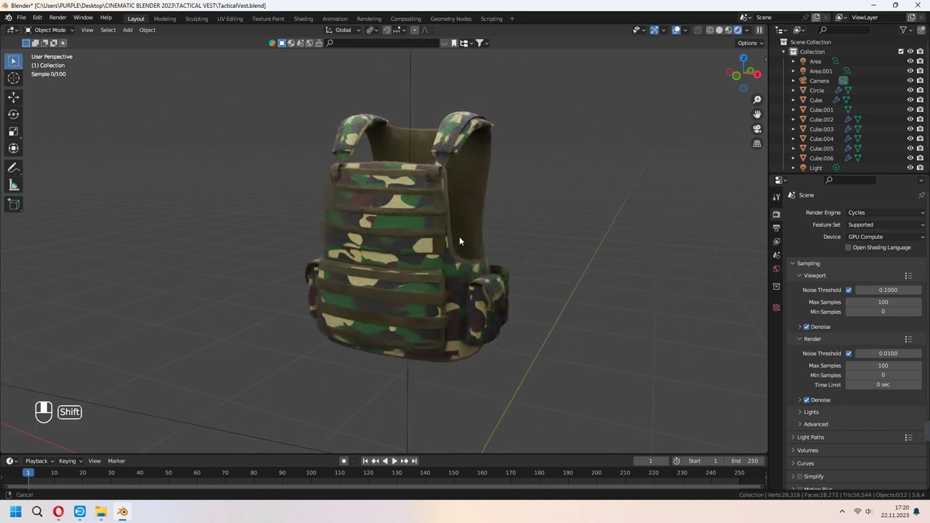